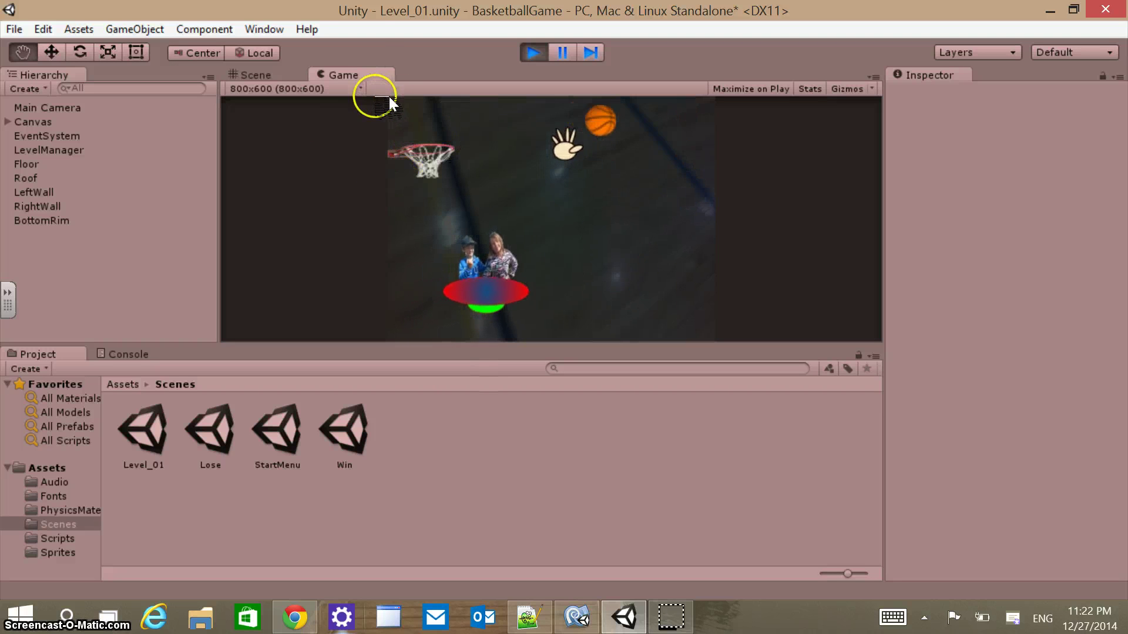
Stop the running game, open the StartMenu scene, and test-play the game from its start menu.
key("ctrl+p")
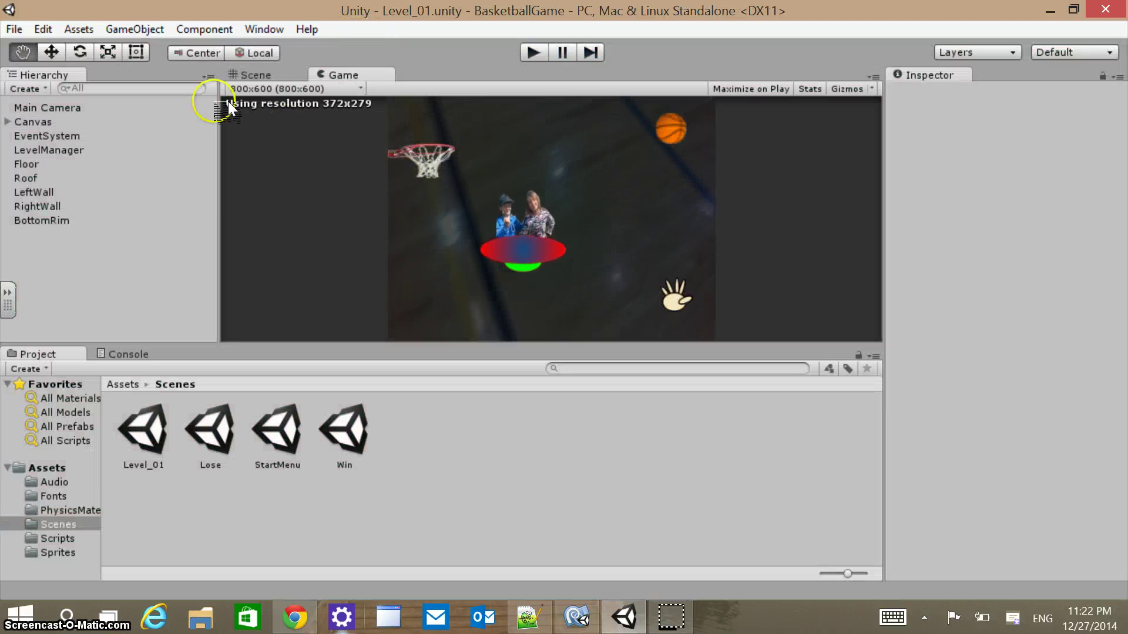
double_click(283, 429)
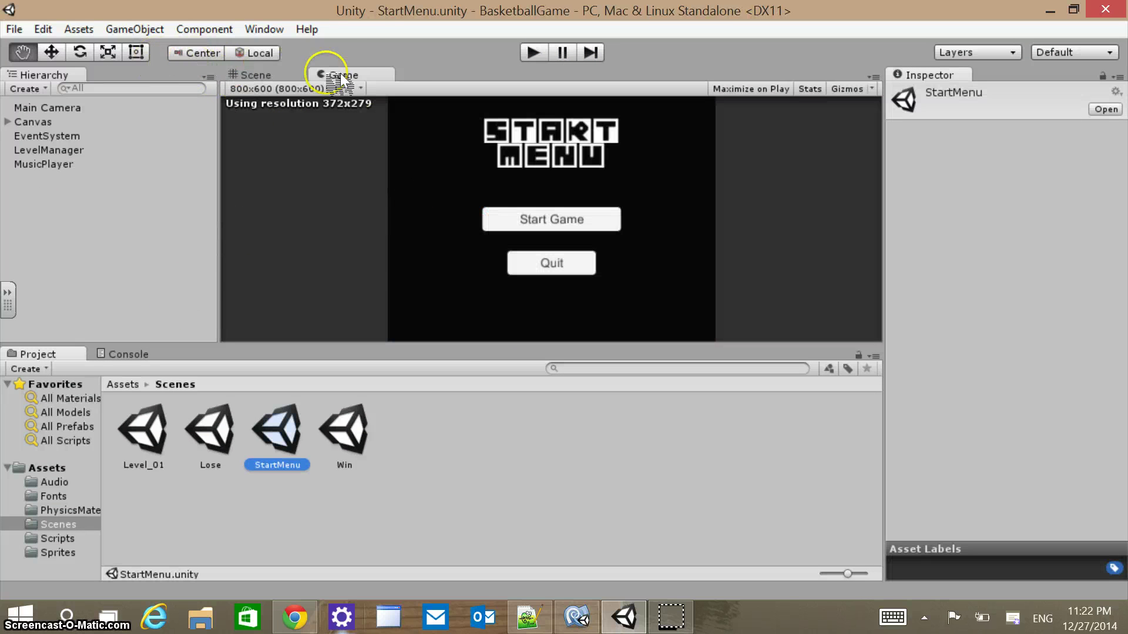
key("ctrl+p")
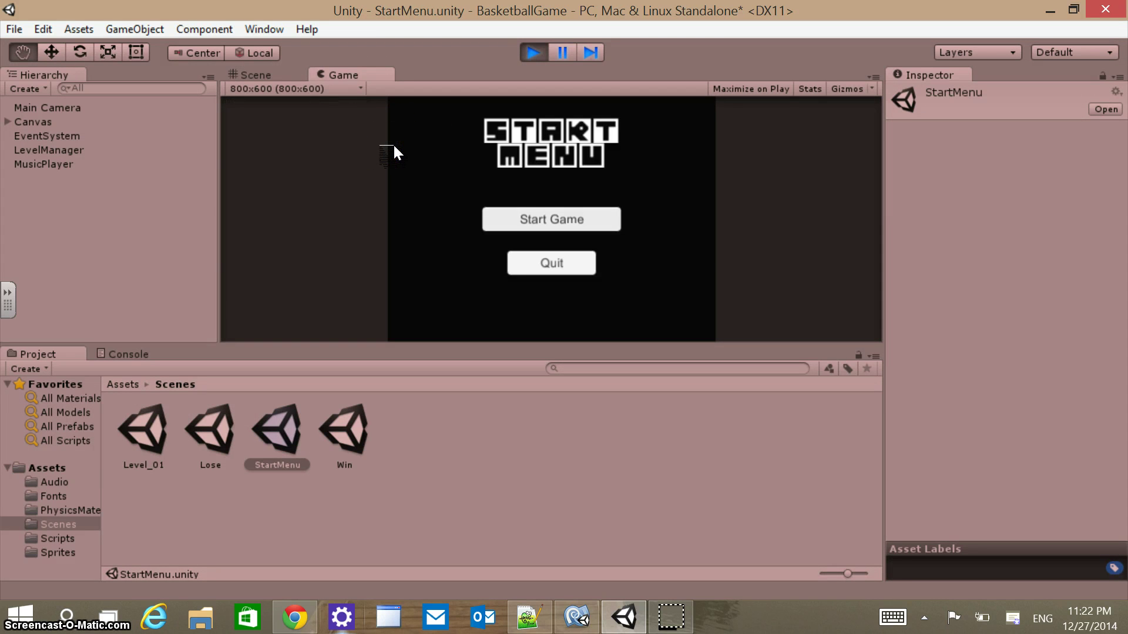
left_click(568, 218)
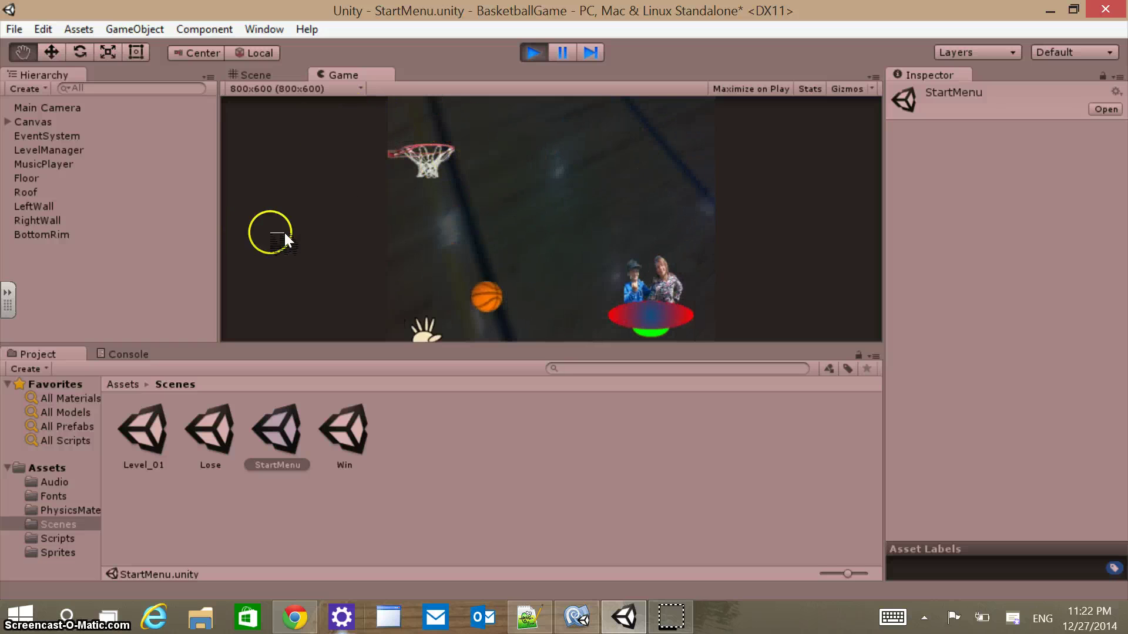
left_click(570, 215)
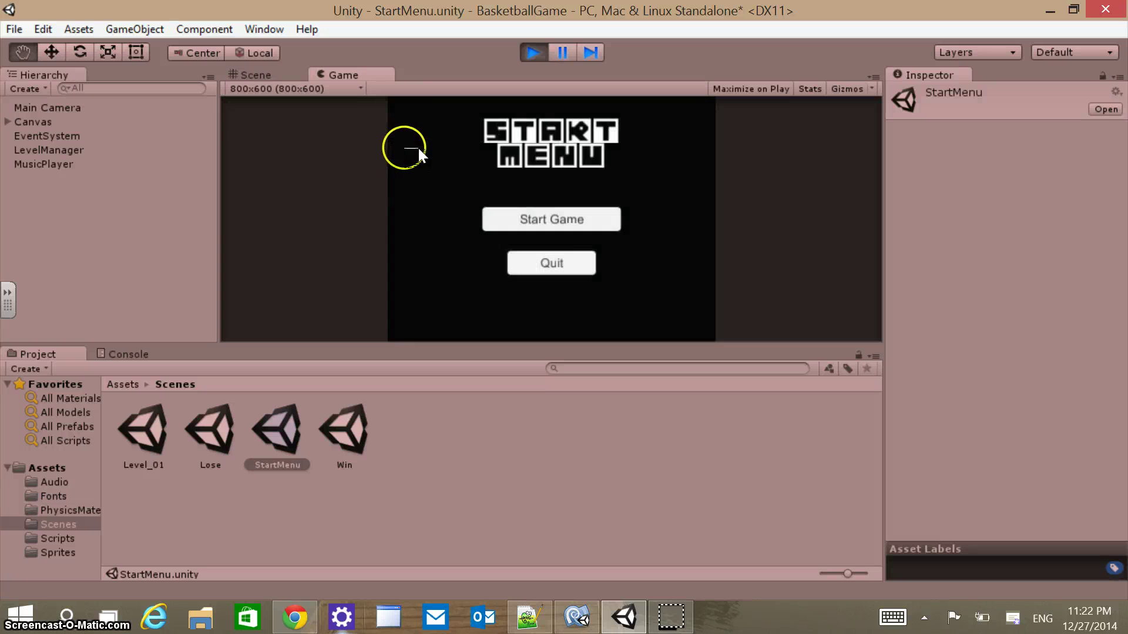
left_click(599, 221)
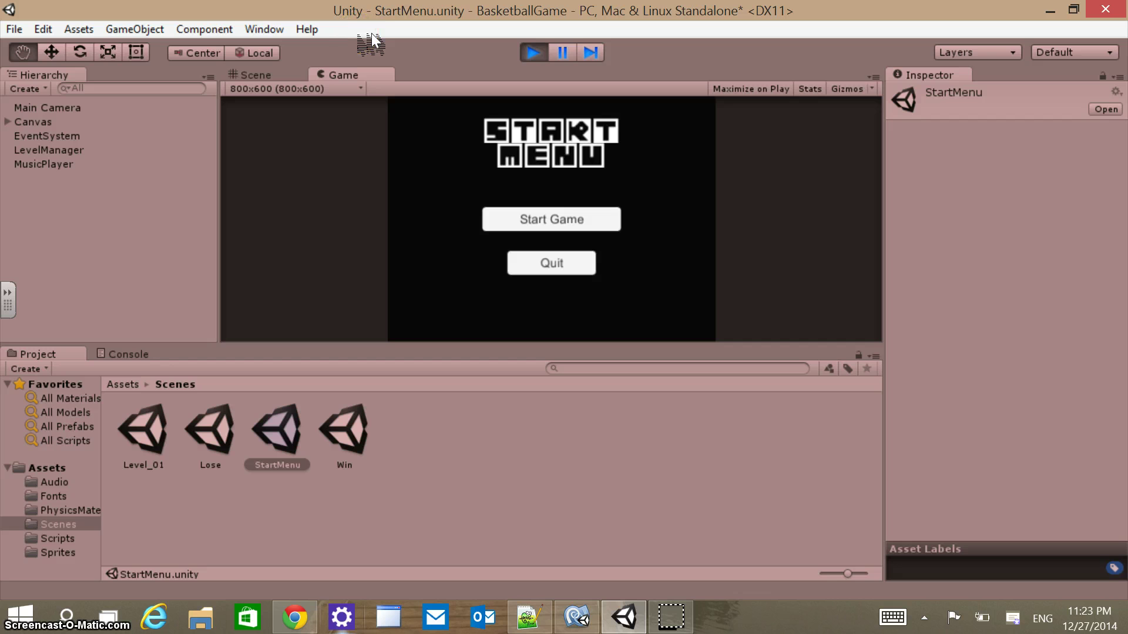
left_click(534, 53)
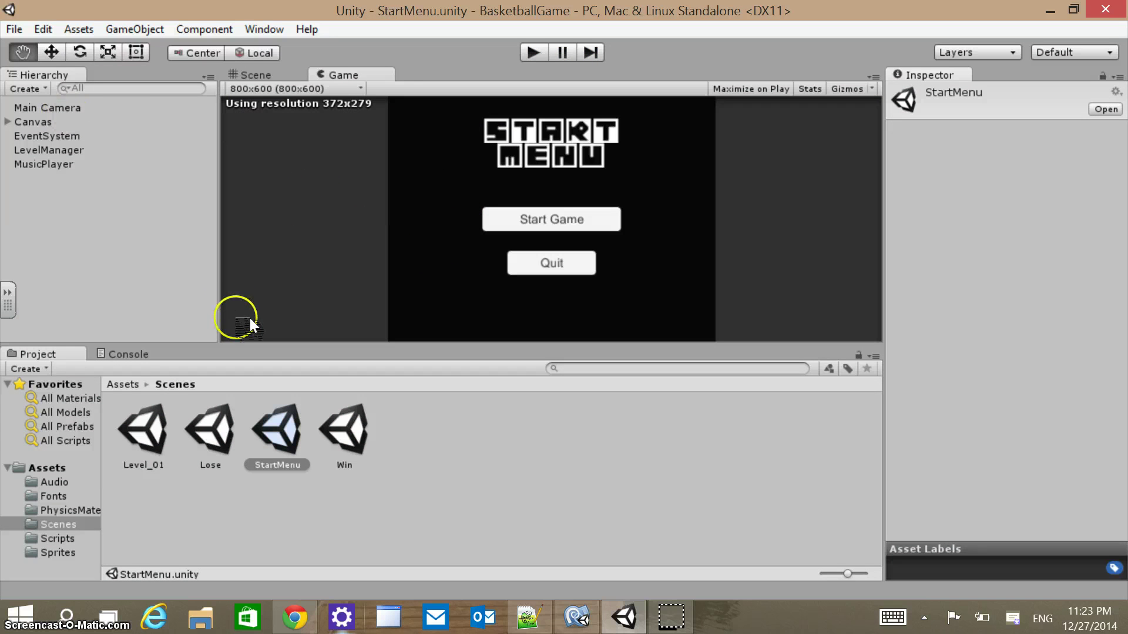
Open the Level_01 scene and create a folder named Prefab in the project's Assets.
double_click(145, 434)
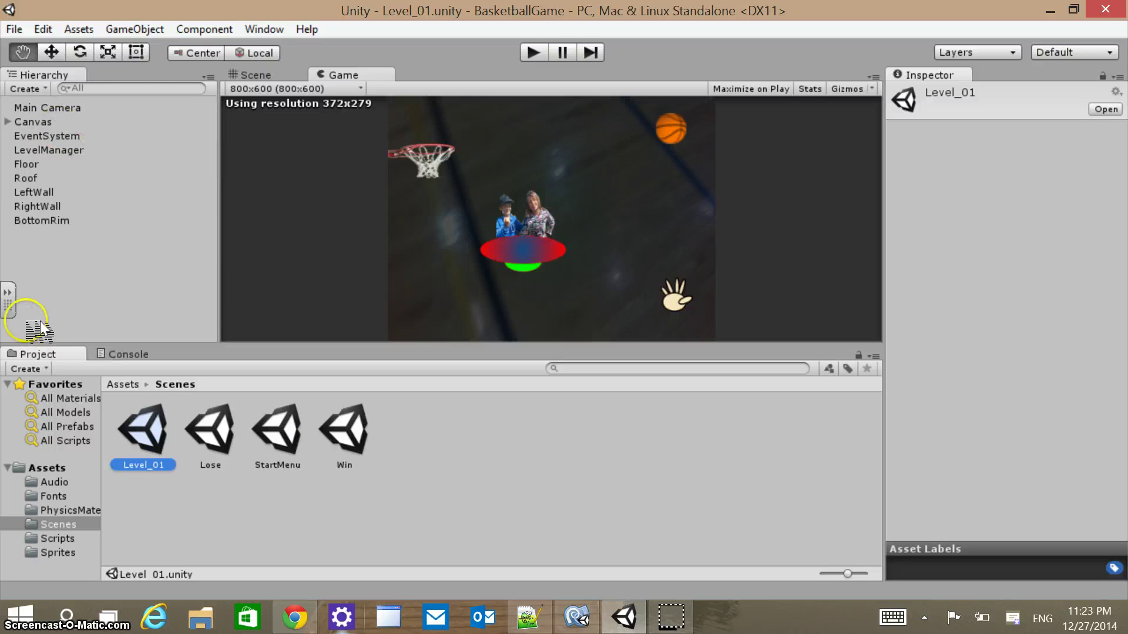
left_click(42, 469)
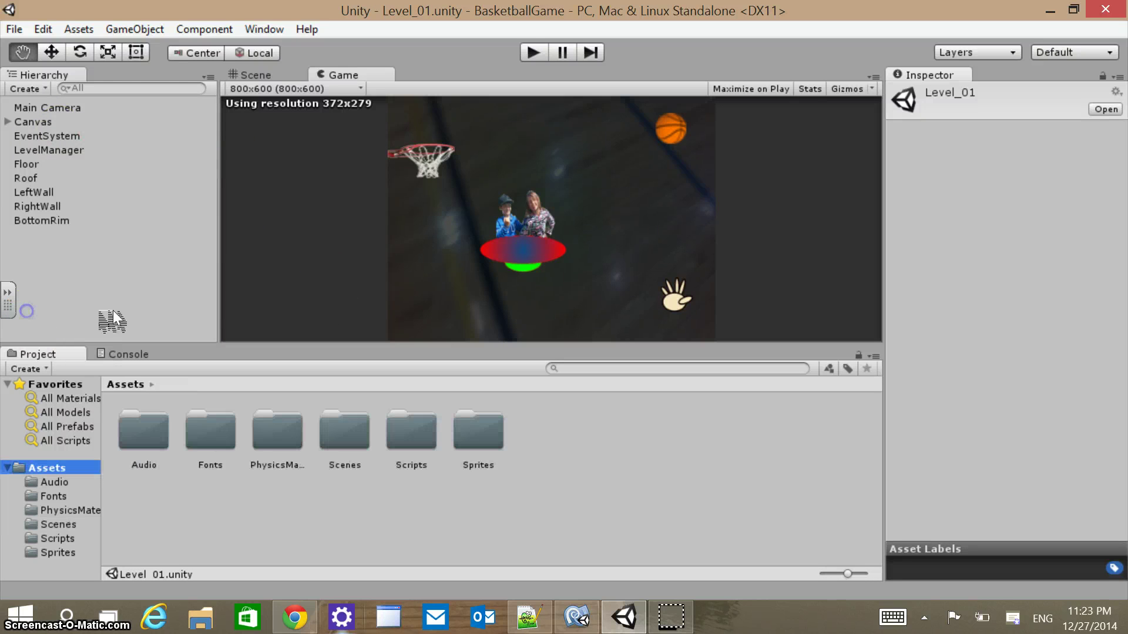
right_click(403, 295)
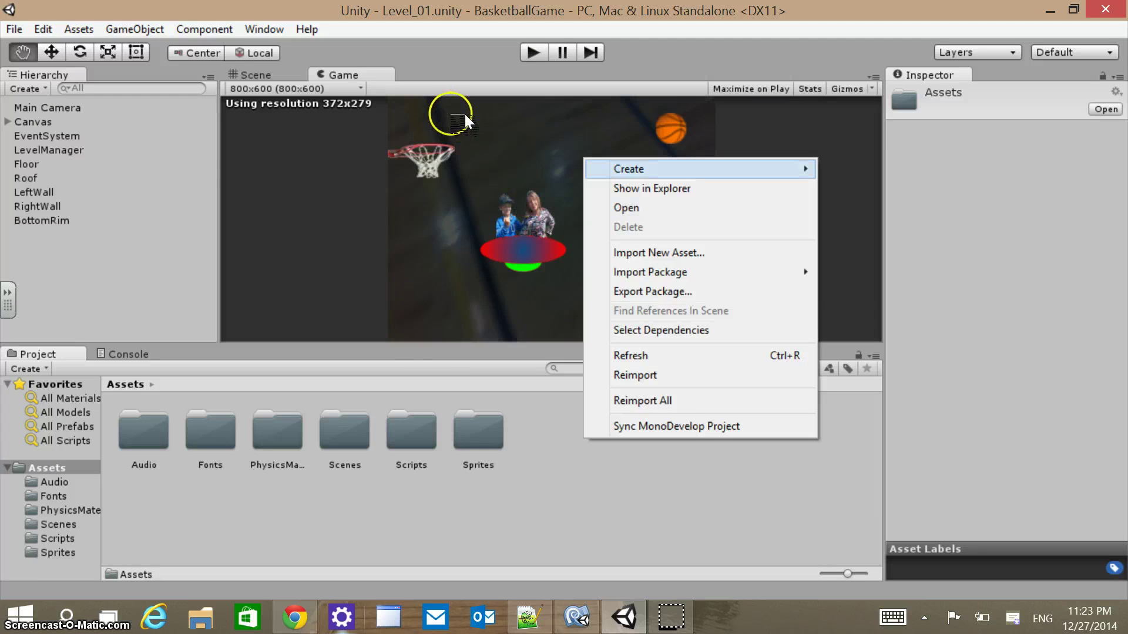
mouse_move(682, 169)
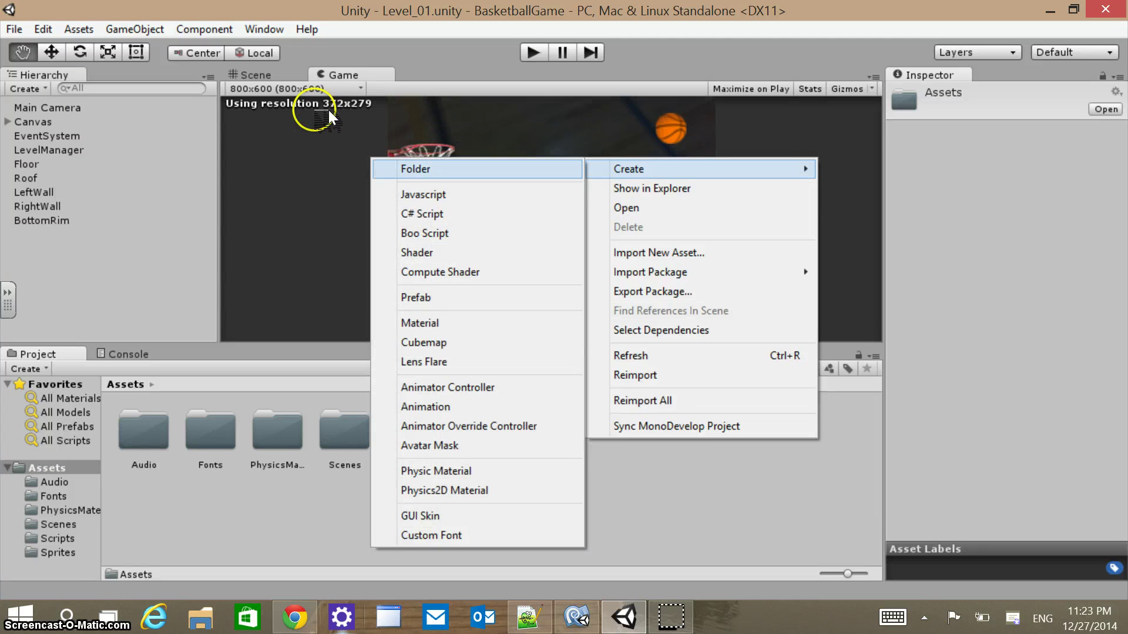
left_click(377, 168)
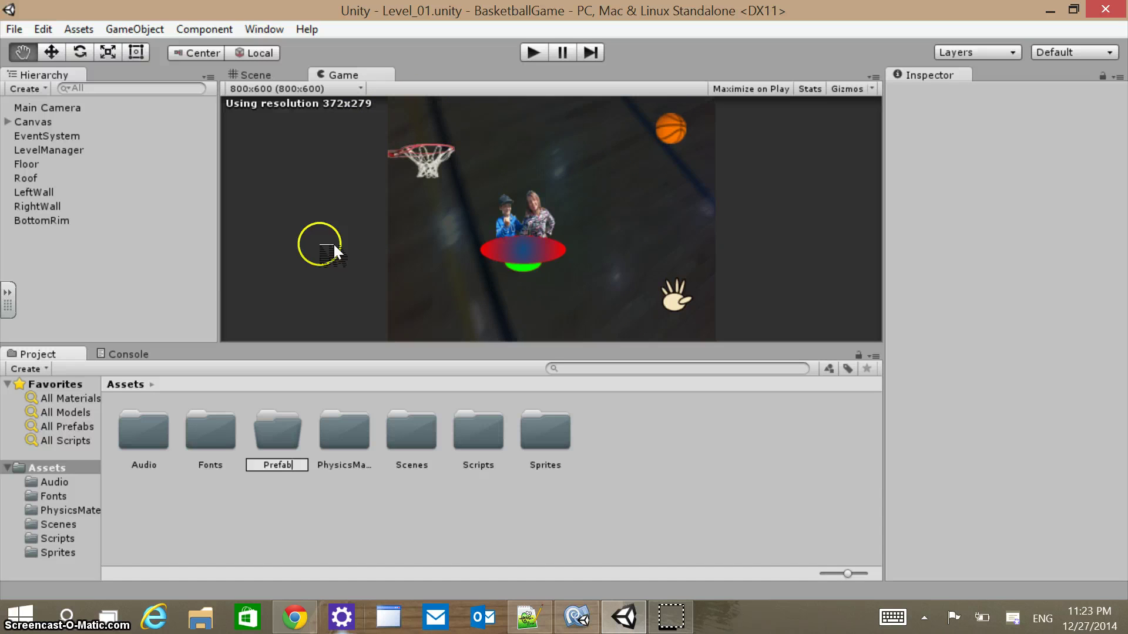
key("Return")
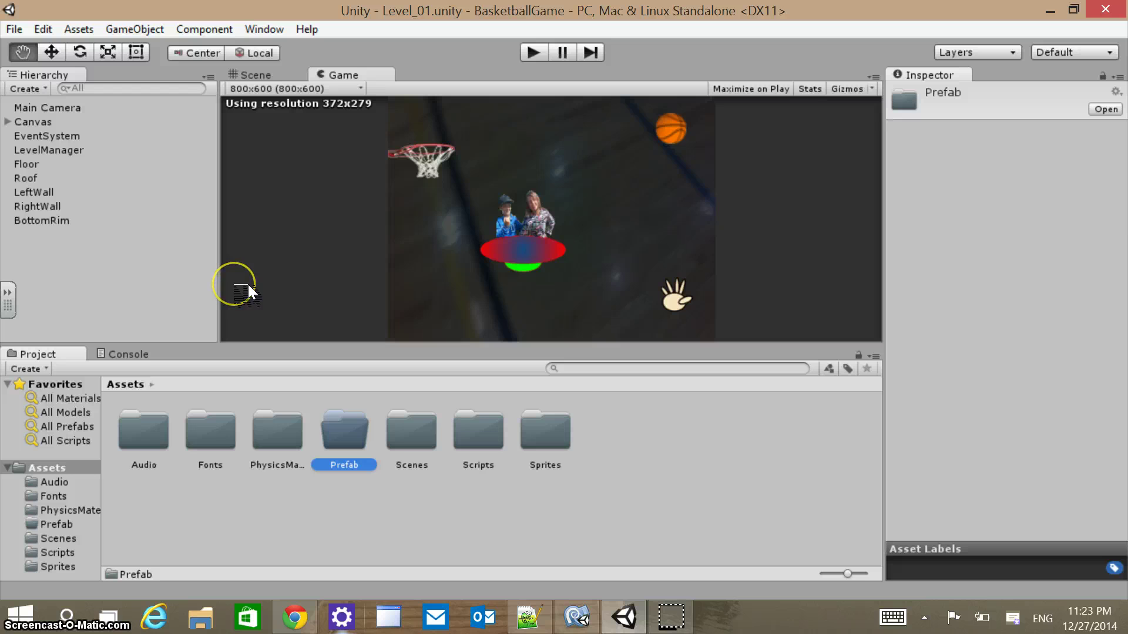
Make a prefab of the Canvas's BadGuys object inside the Prefab folder.
double_click(350, 435)
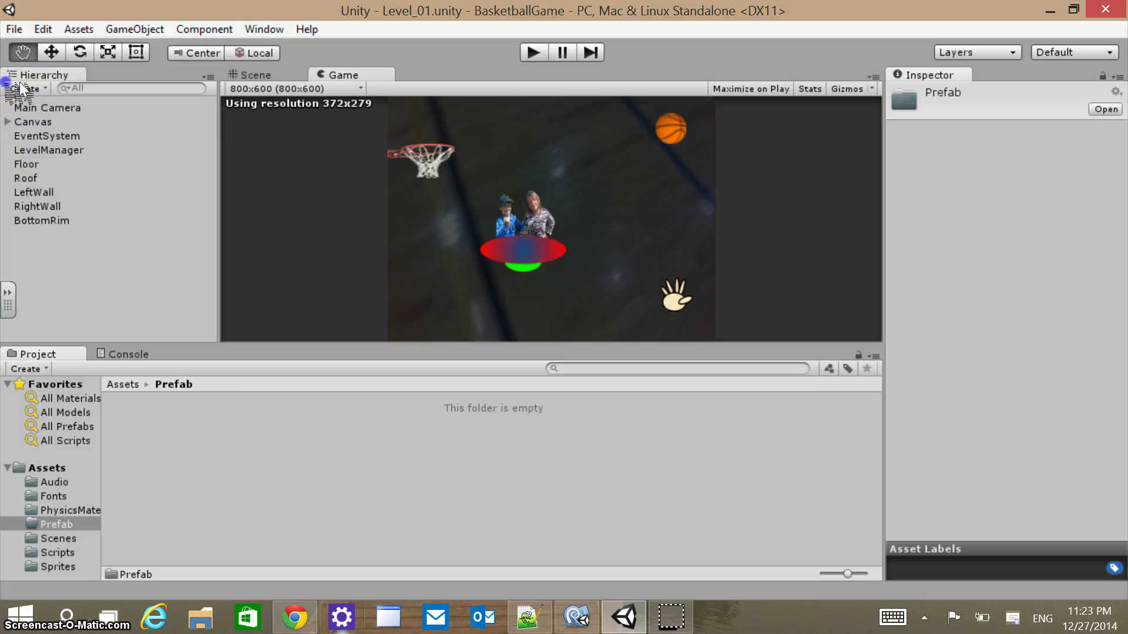
left_click(7, 122)
left_click_drag(61, 192, 143, 434)
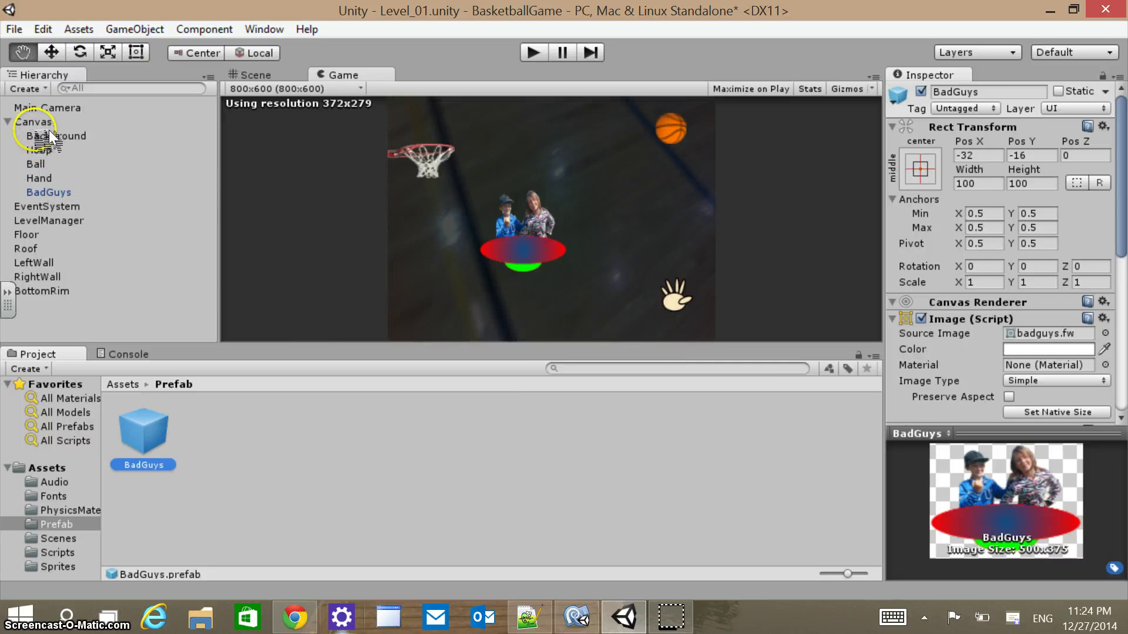
left_click_drag(51, 135, 116, 297)
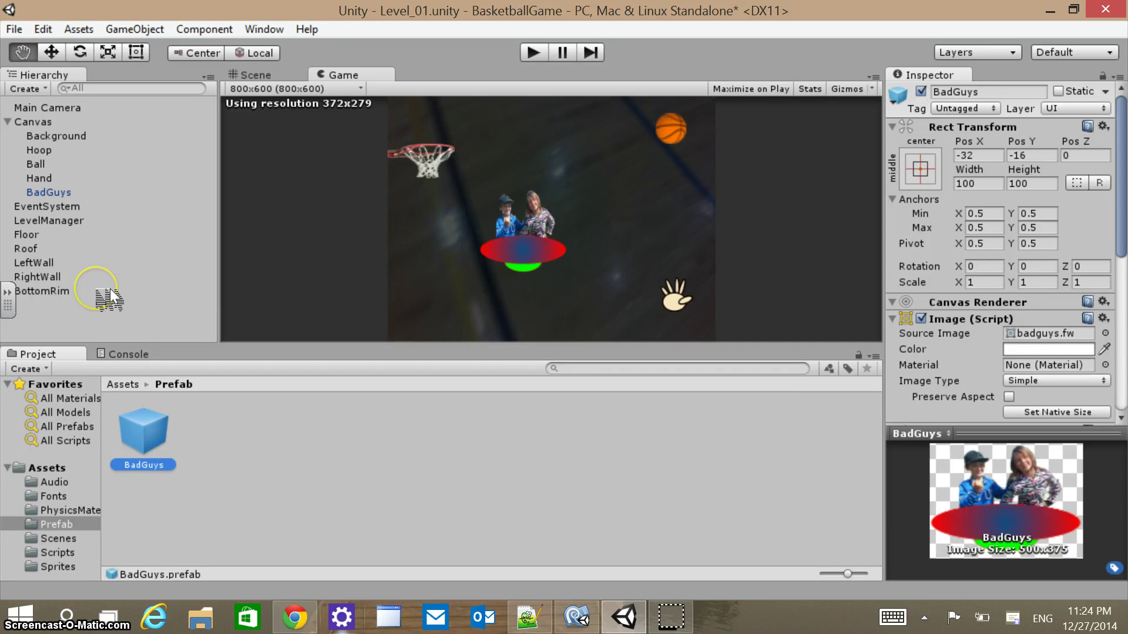
left_click(296, 237)
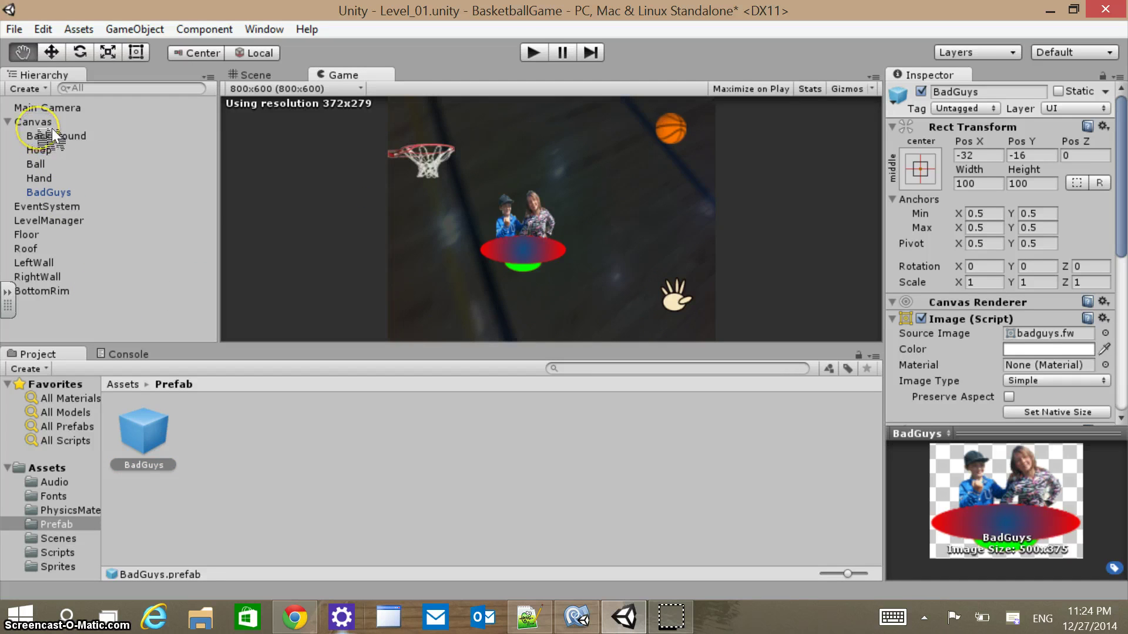
Duplicate the BadGuys object under Canvas and rename the copy BadGuys2.
right_click(53, 192)
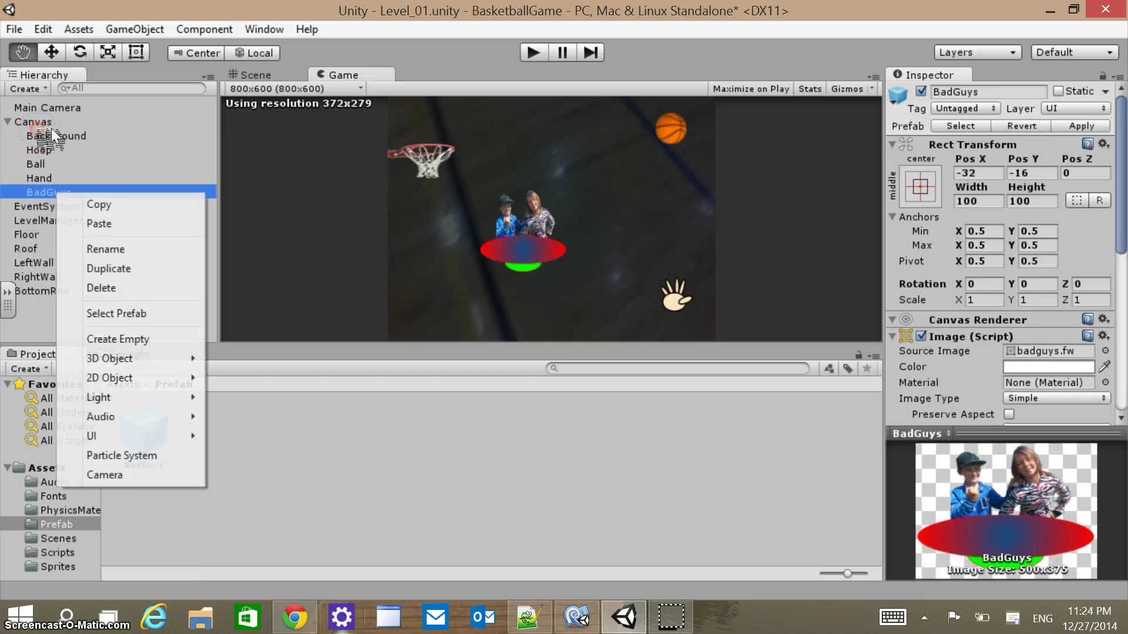
left_click(109, 269)
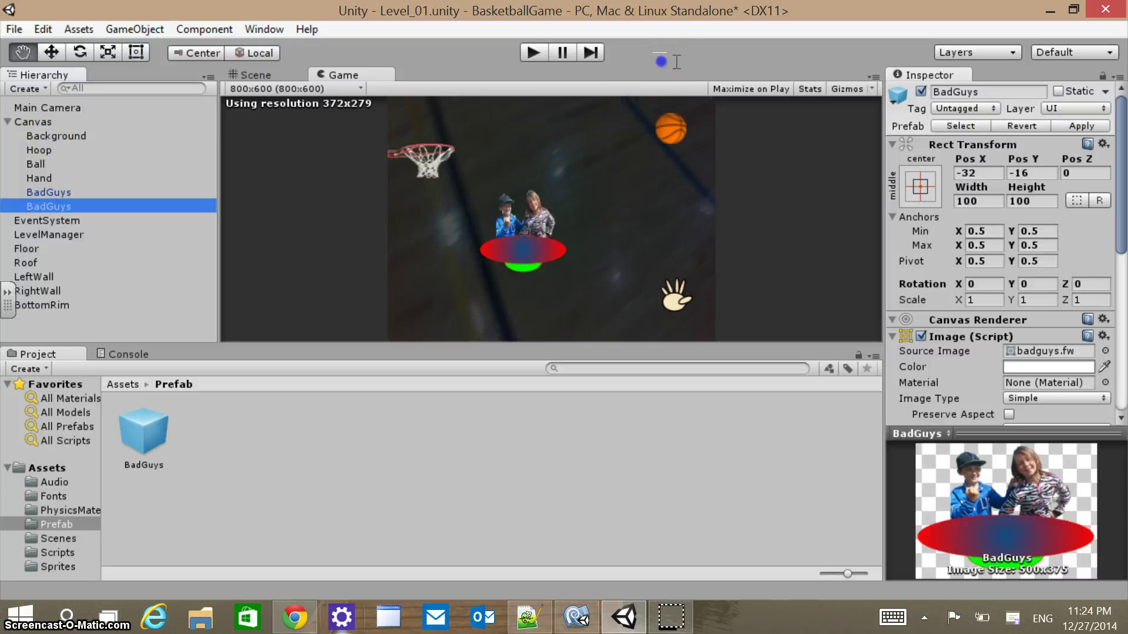
left_click(998, 92)
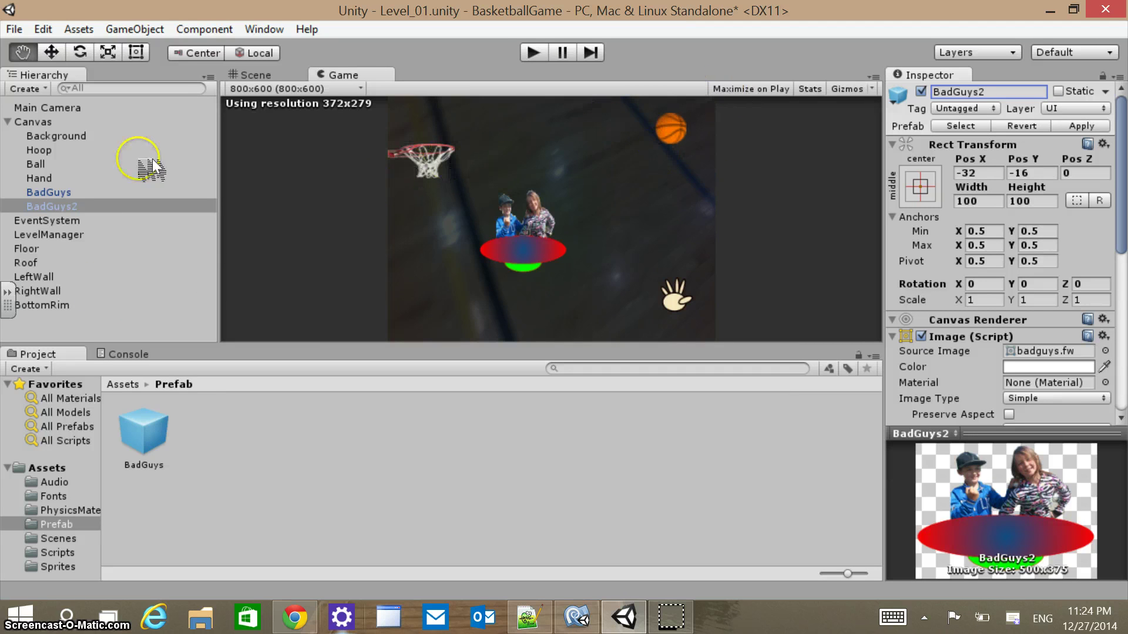
left_click(46, 138)
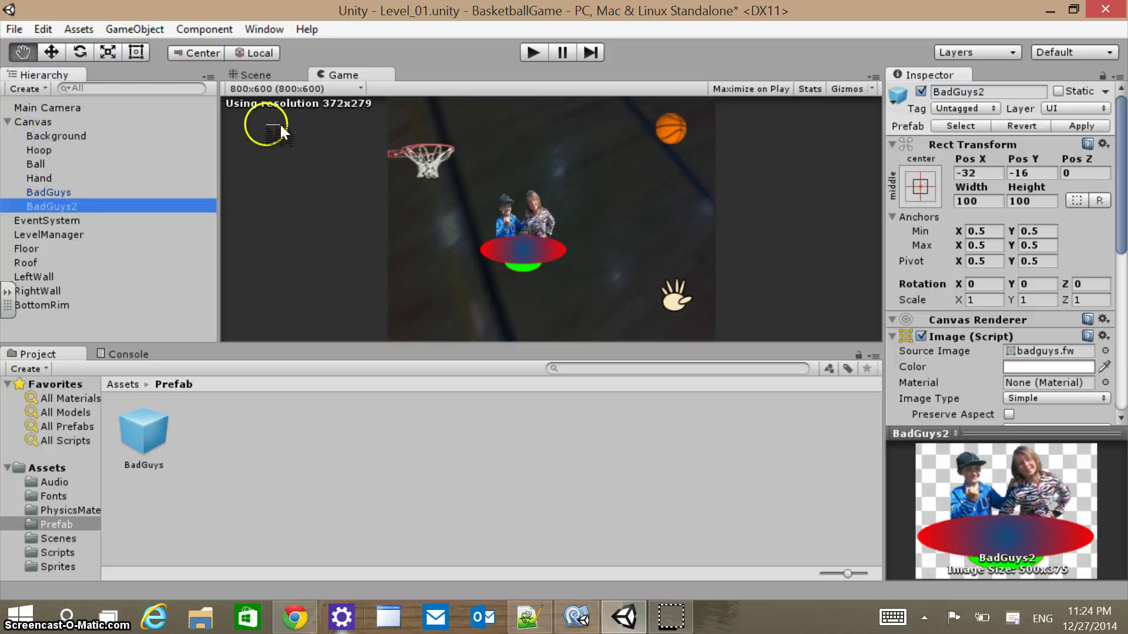
In the Scene view, move BadGuys2 off the original BadGuys to about X 87, Y -8.
left_click(136, 52)
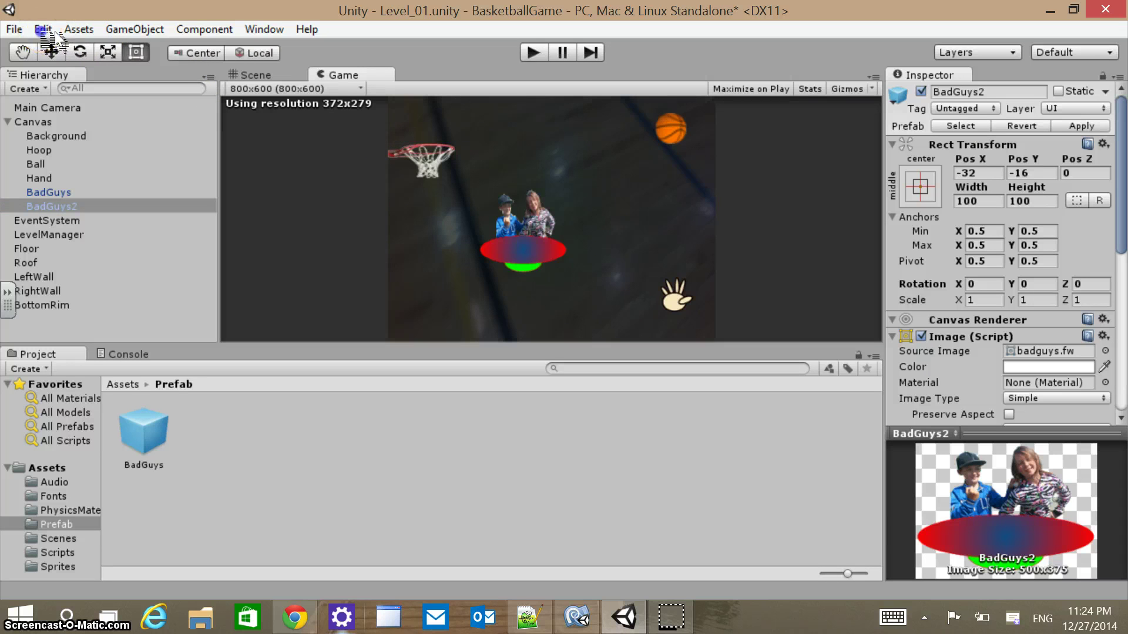
left_click(51, 52)
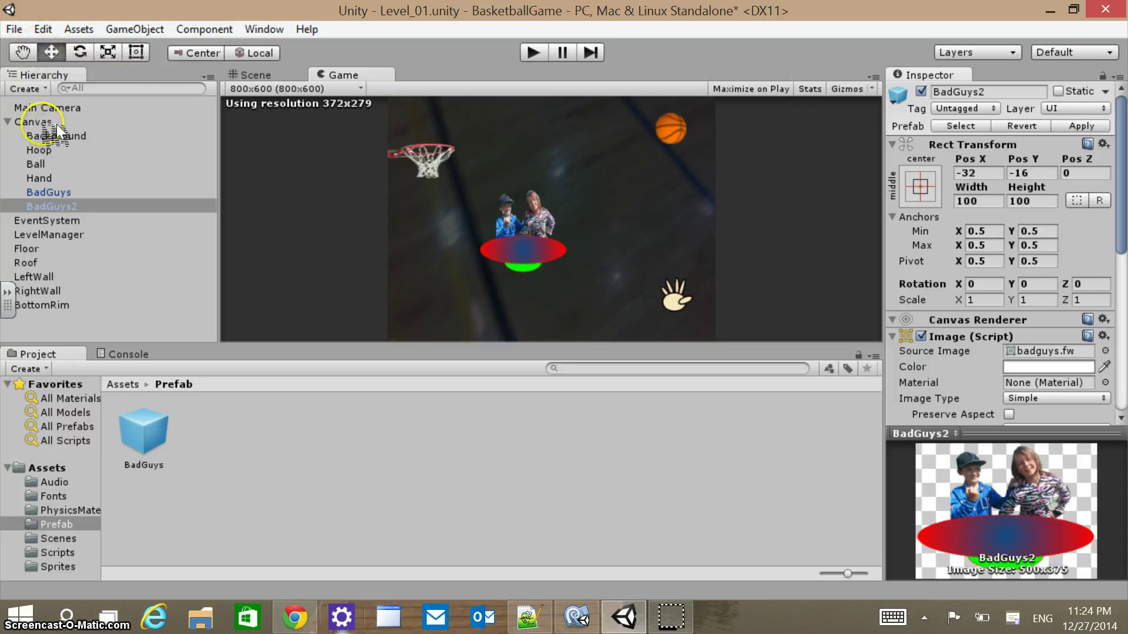
left_click(63, 191)
left_click(351, 152)
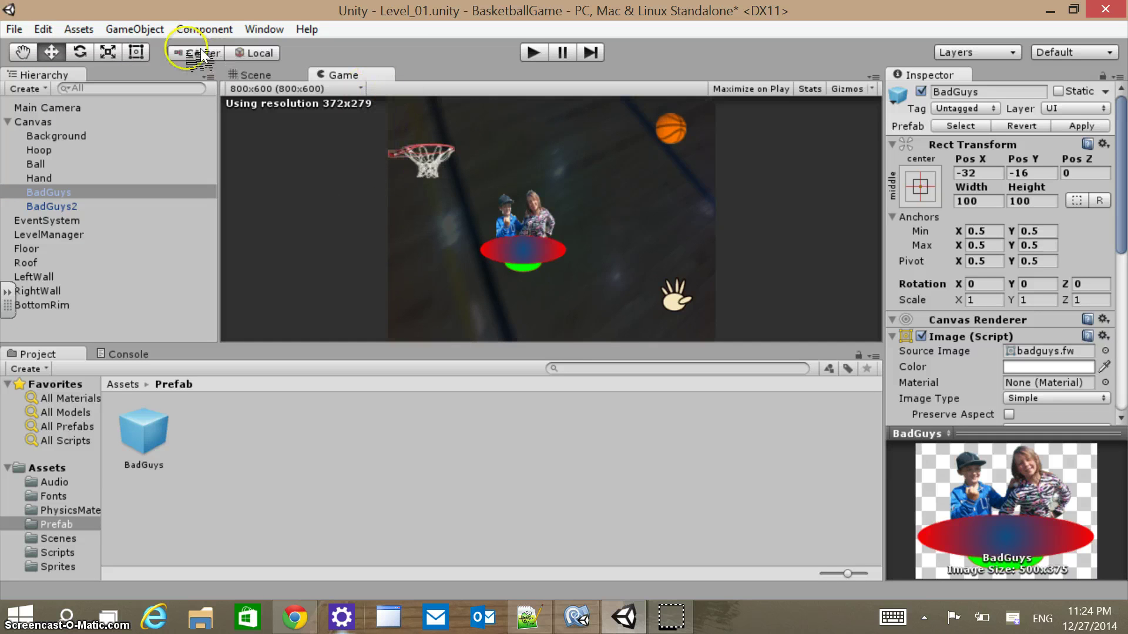
left_click(253, 74)
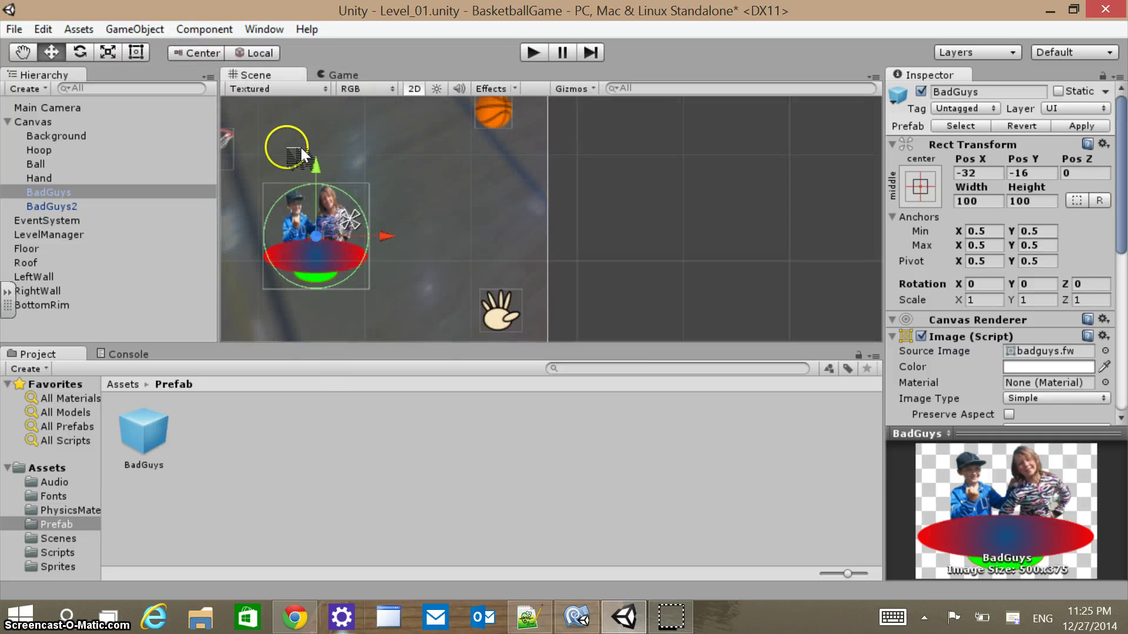
scroll(300, 151, "down", 3)
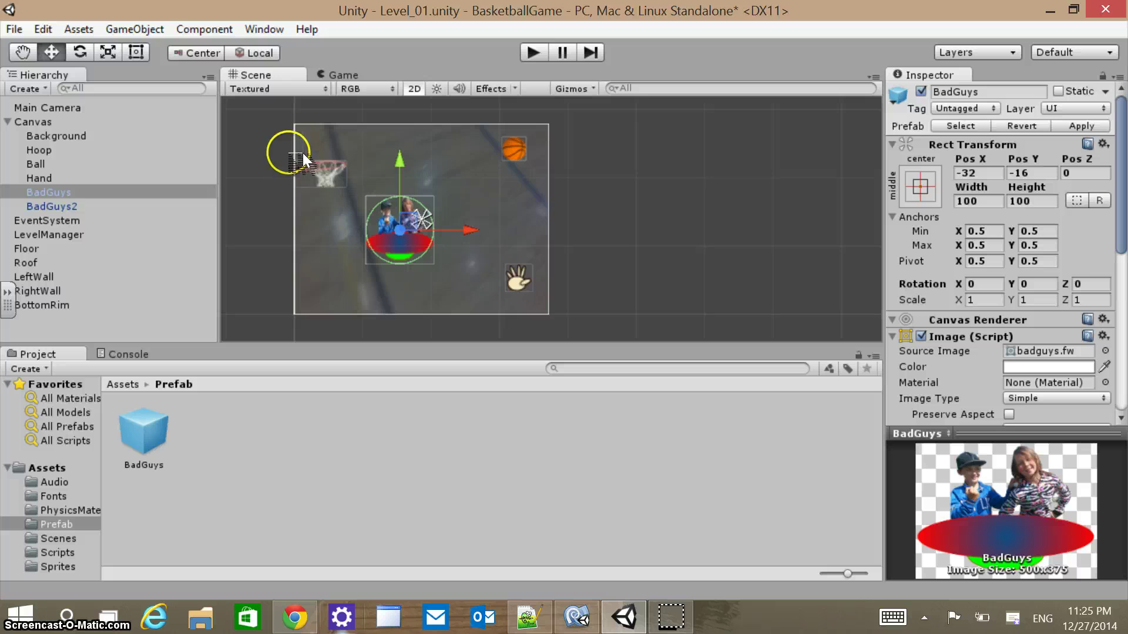
left_click(52, 206)
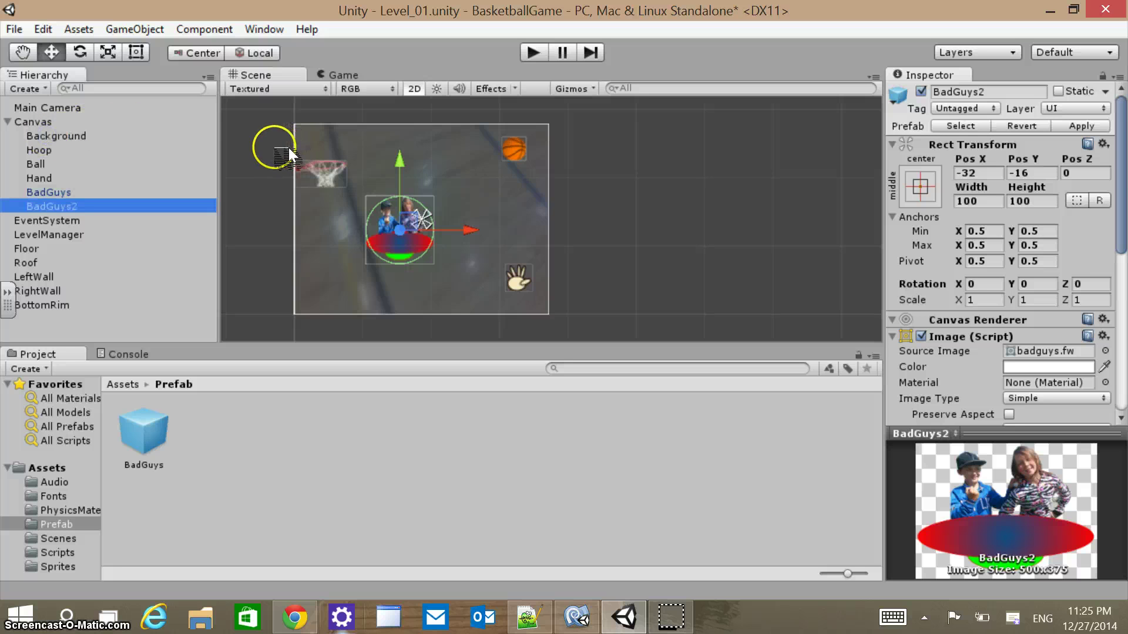
left_click_drag(409, 221, 490, 216)
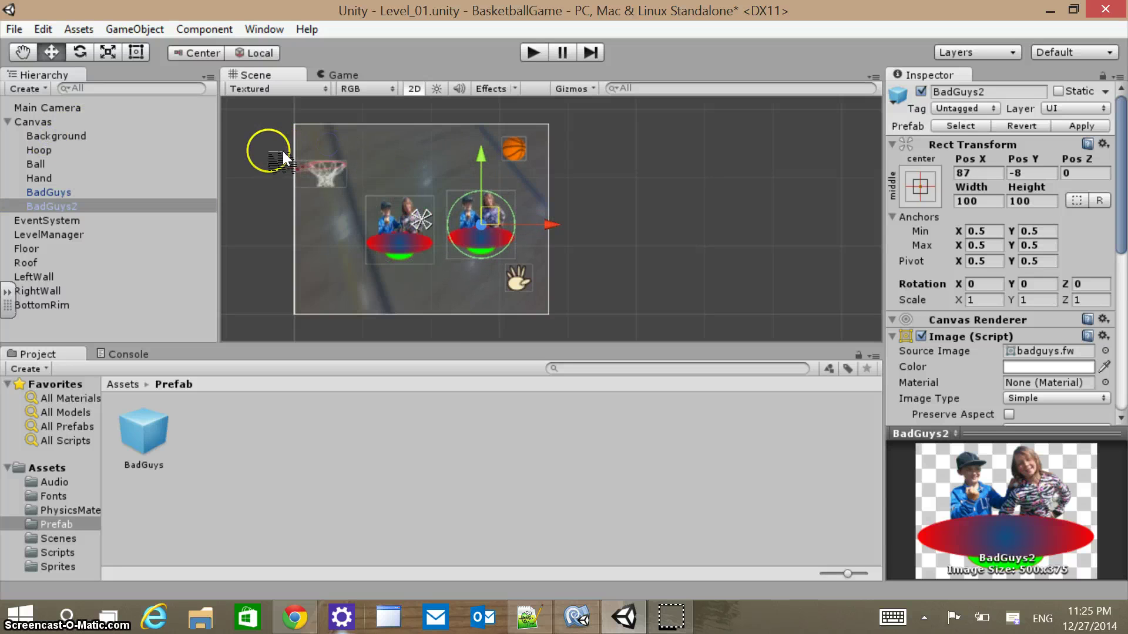
Move BadGuys to about X -71, Y -62 and BadGuys2 to about X 30, Y 51.
left_click(49, 192)
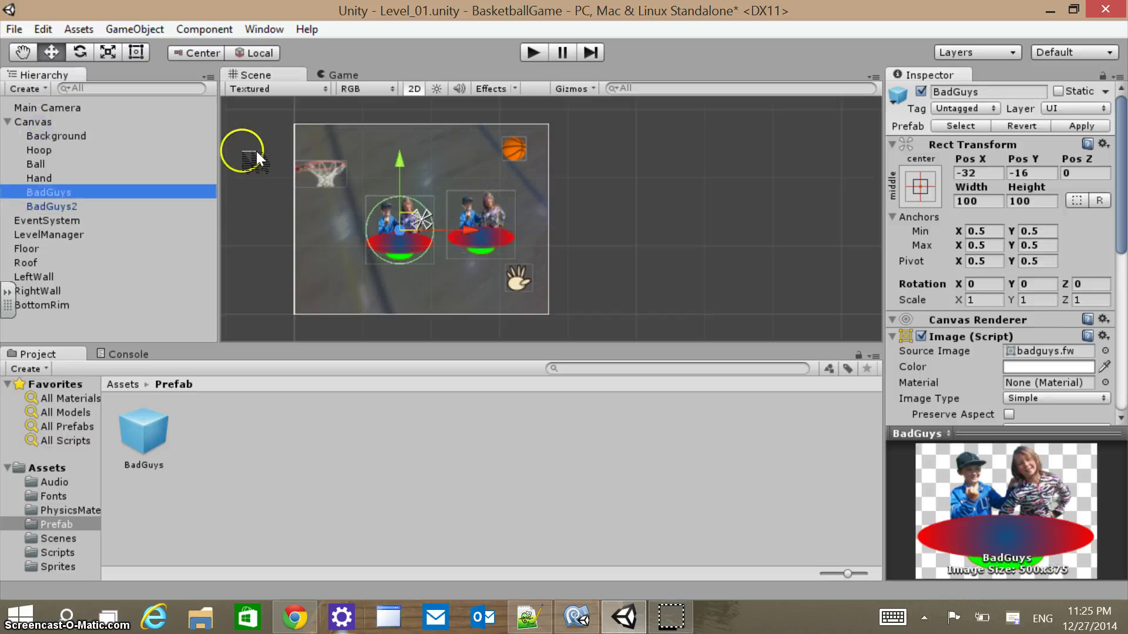
left_click_drag(400, 230, 372, 262)
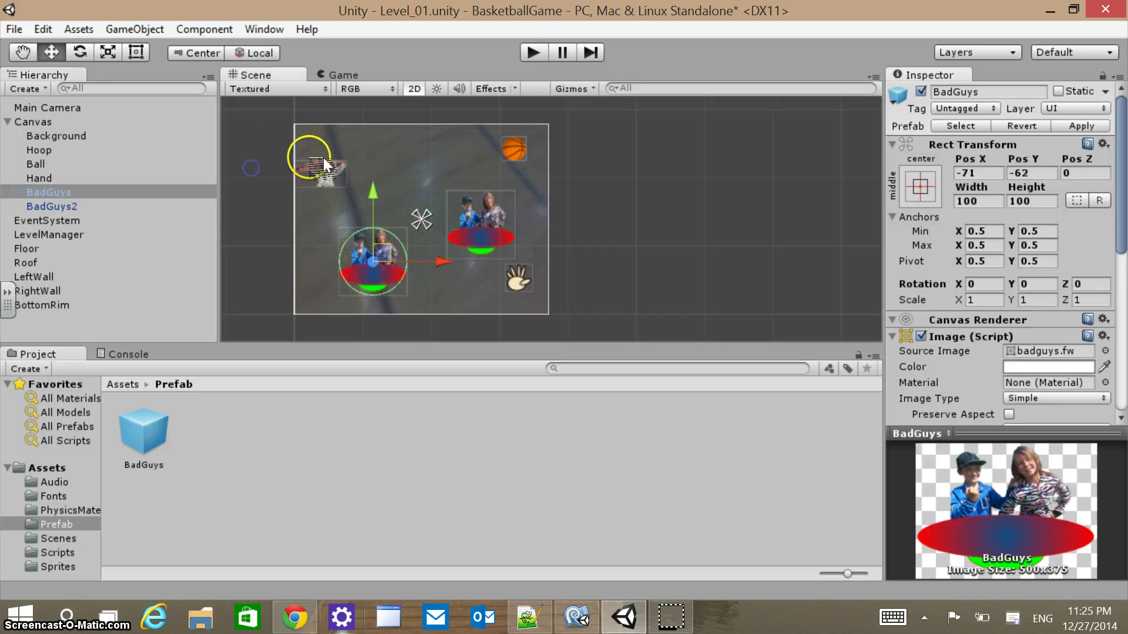
left_click(70, 206)
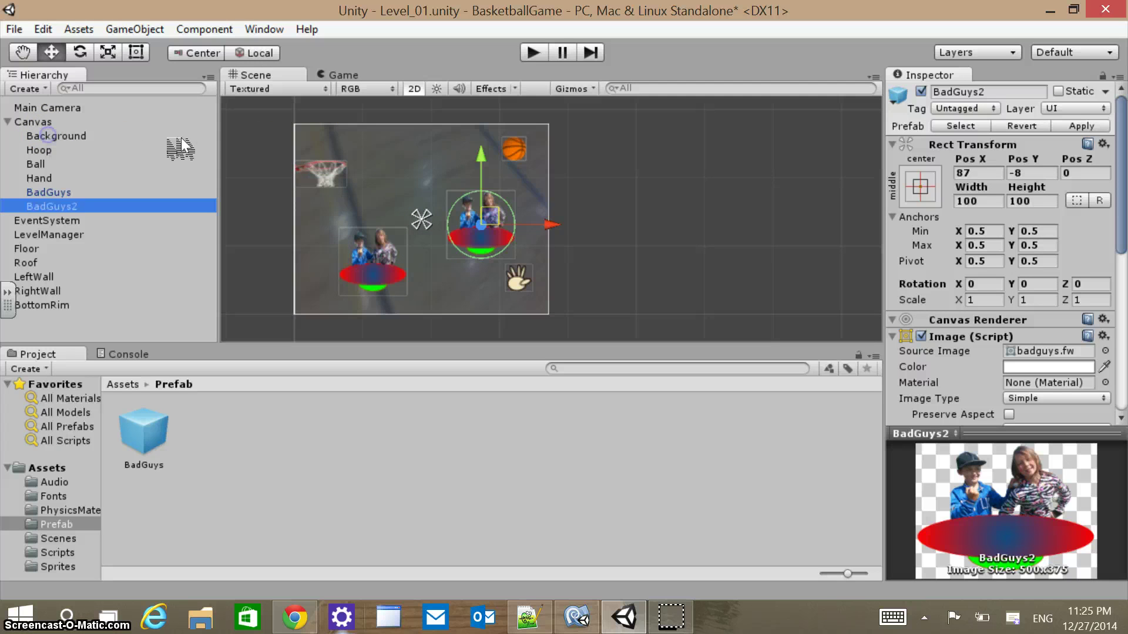
left_click_drag(490, 215, 451, 176)
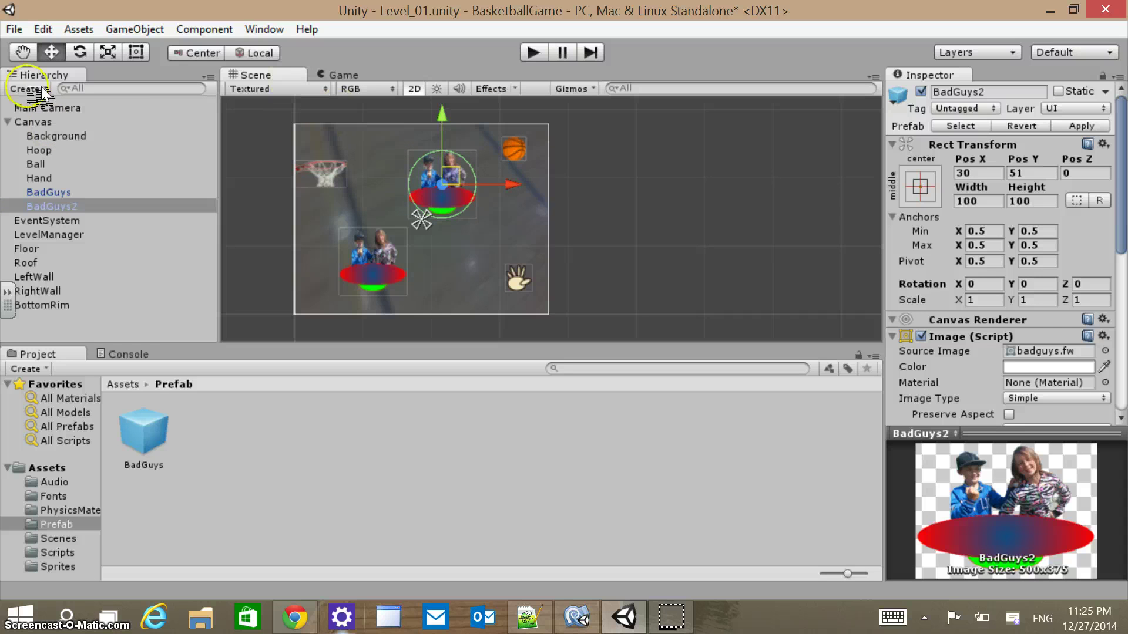
Save the Level_01 scene and run the game to test both enemies.
left_click(18, 30)
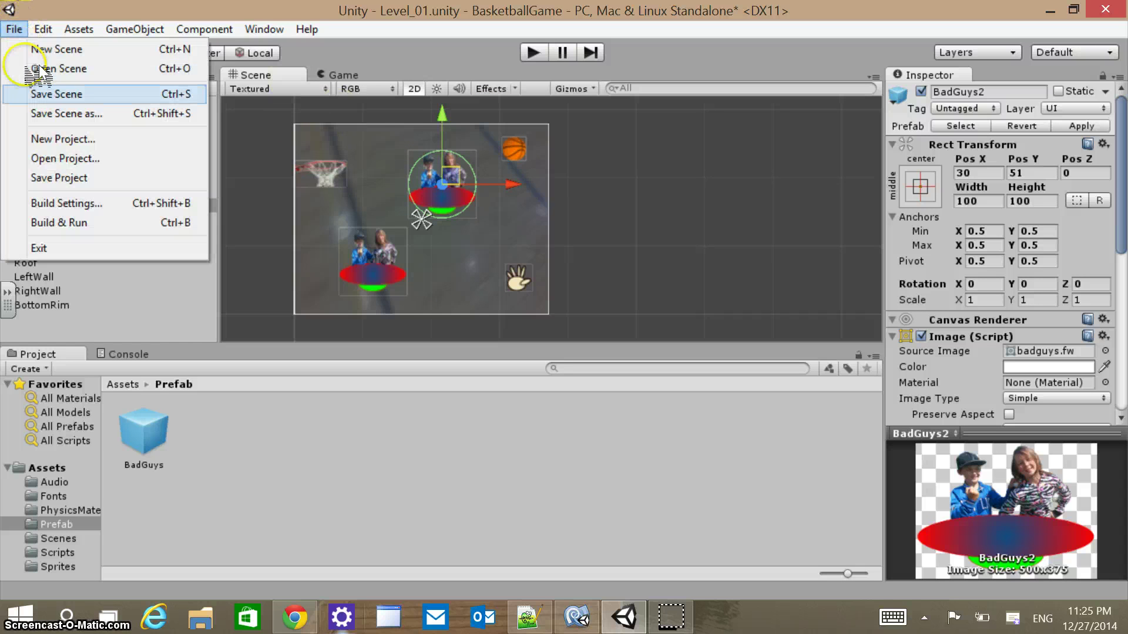
left_click(41, 94)
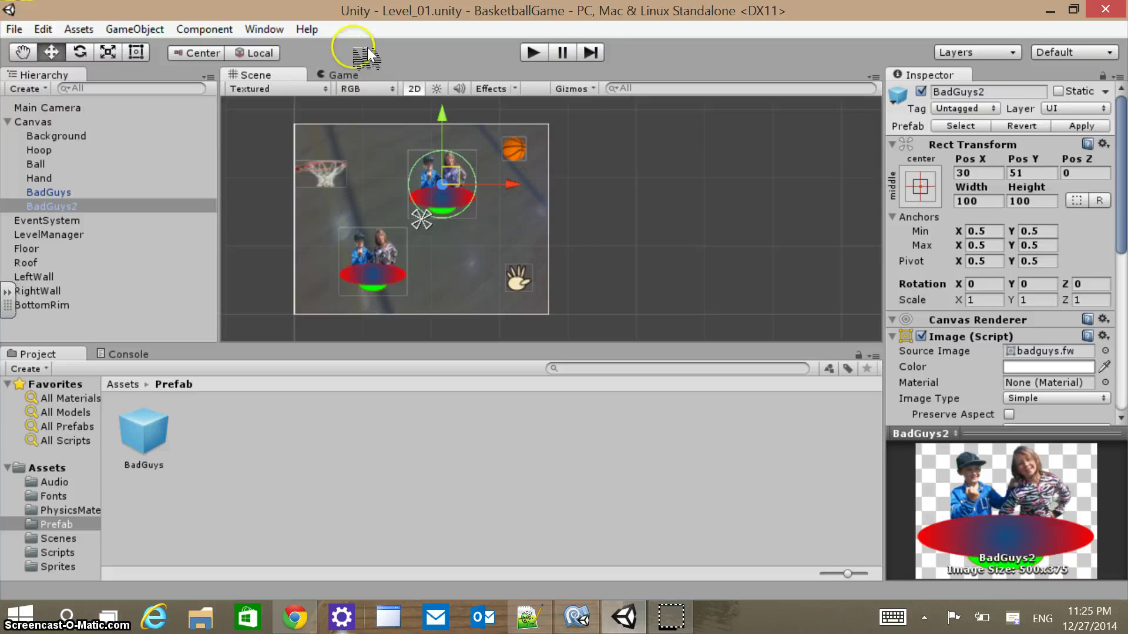
key("ctrl+p")
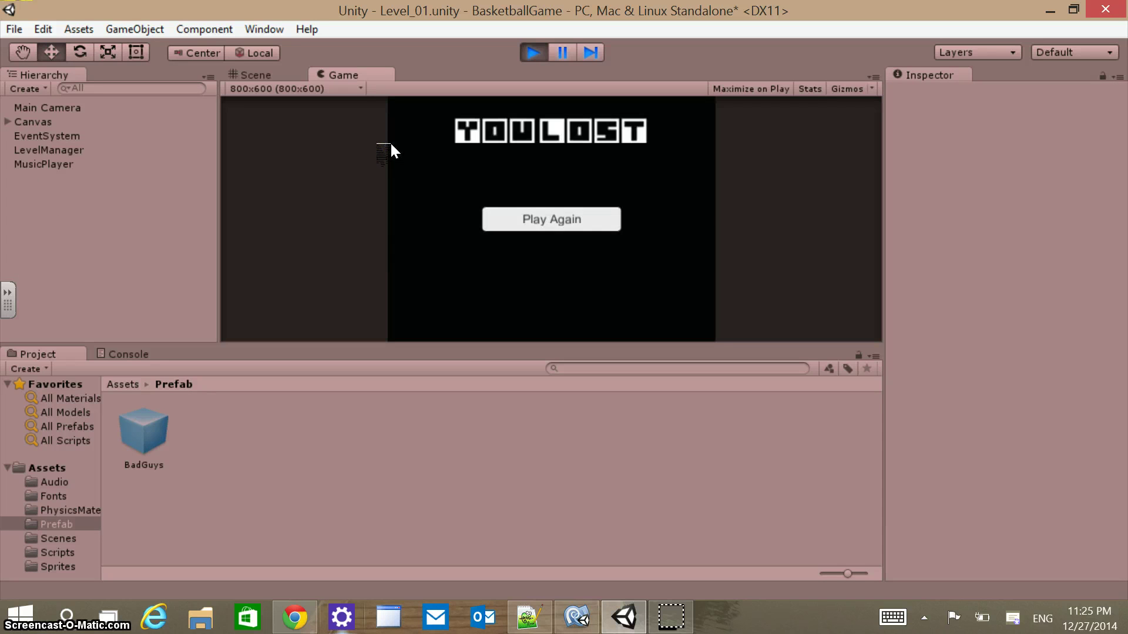
Restart the game from the lost screen, play one more round and stop the run.
left_click(567, 220)
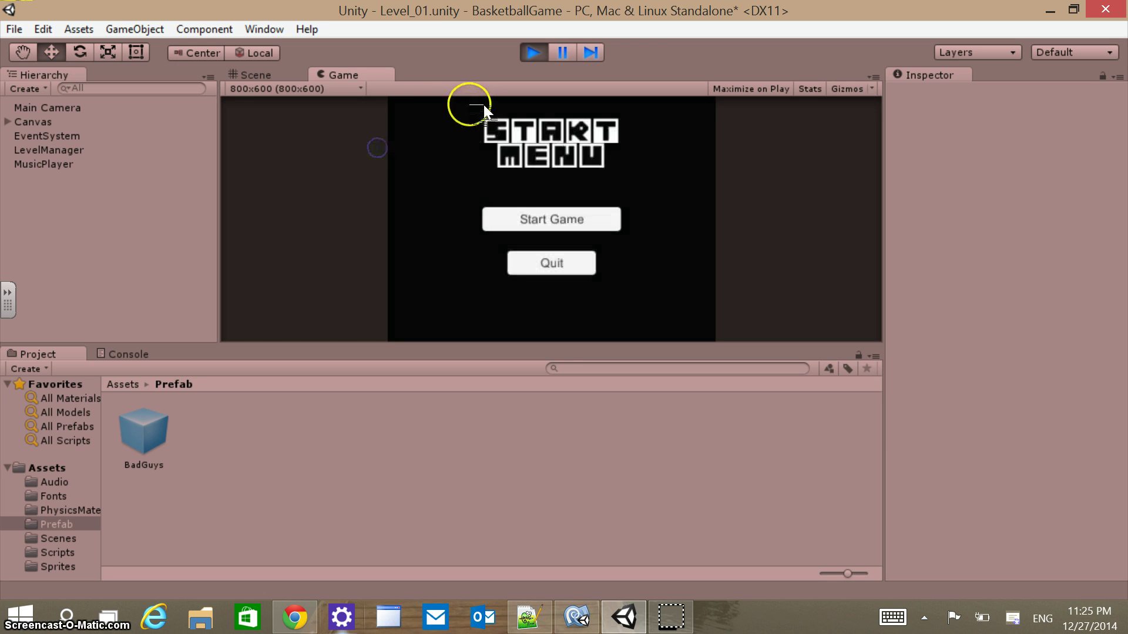
left_click(566, 221)
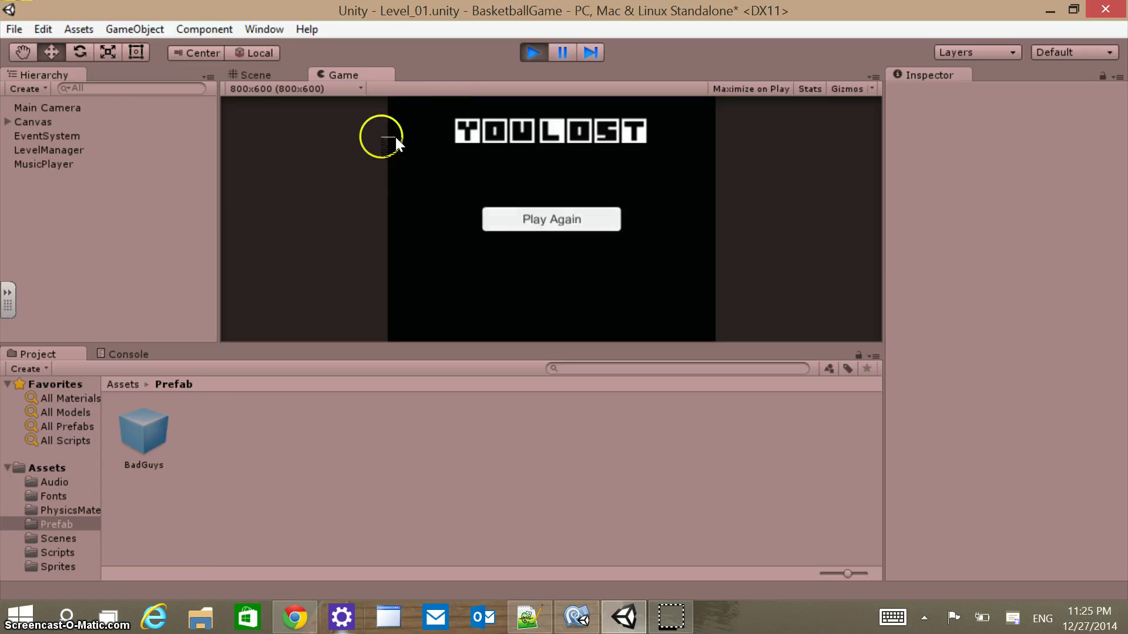
key("ctrl+p")
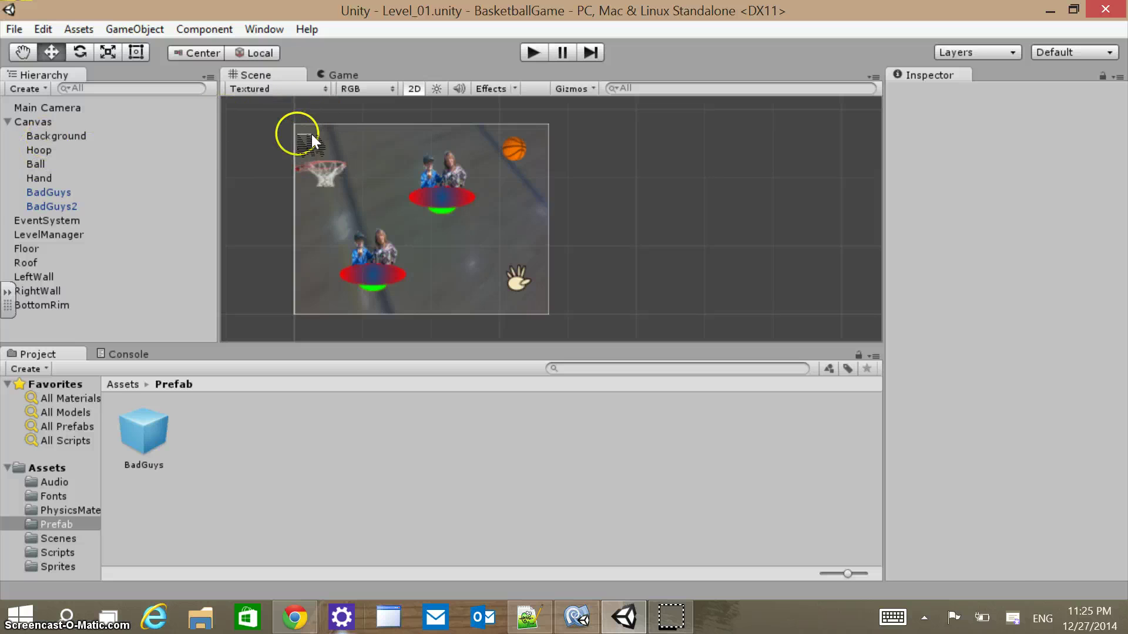
Move BadGuys2 to about X -36, Y 73 and tint its image green with H 97, S 232, V 255.
left_click(42, 206)
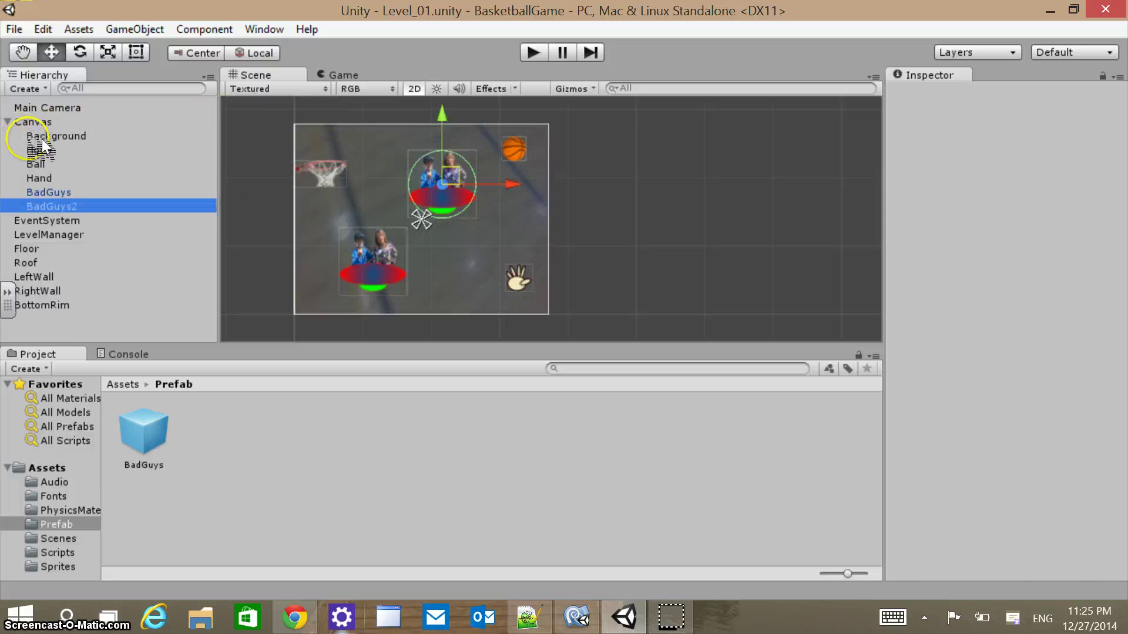
left_click_drag(430, 156, 386, 141)
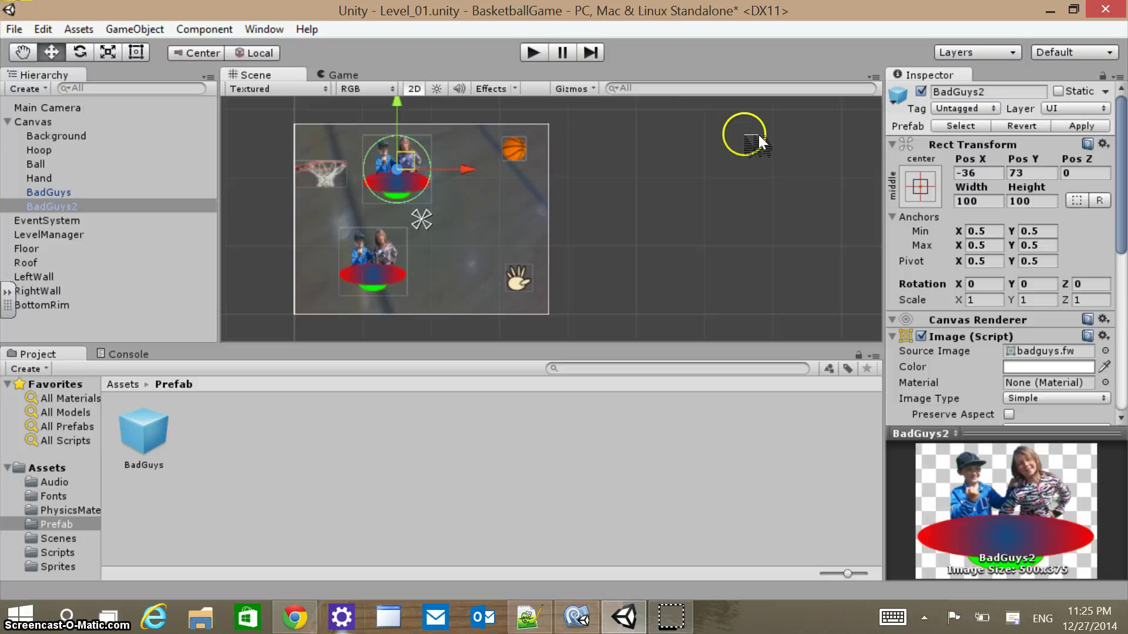
mouse_move(1121, 200)
left_mouse_down()
mouse_move(1120, 215)
mouse_move(1124, 185)
mouse_move(1125, 237)
left_mouse_up()
left_click(1048, 278)
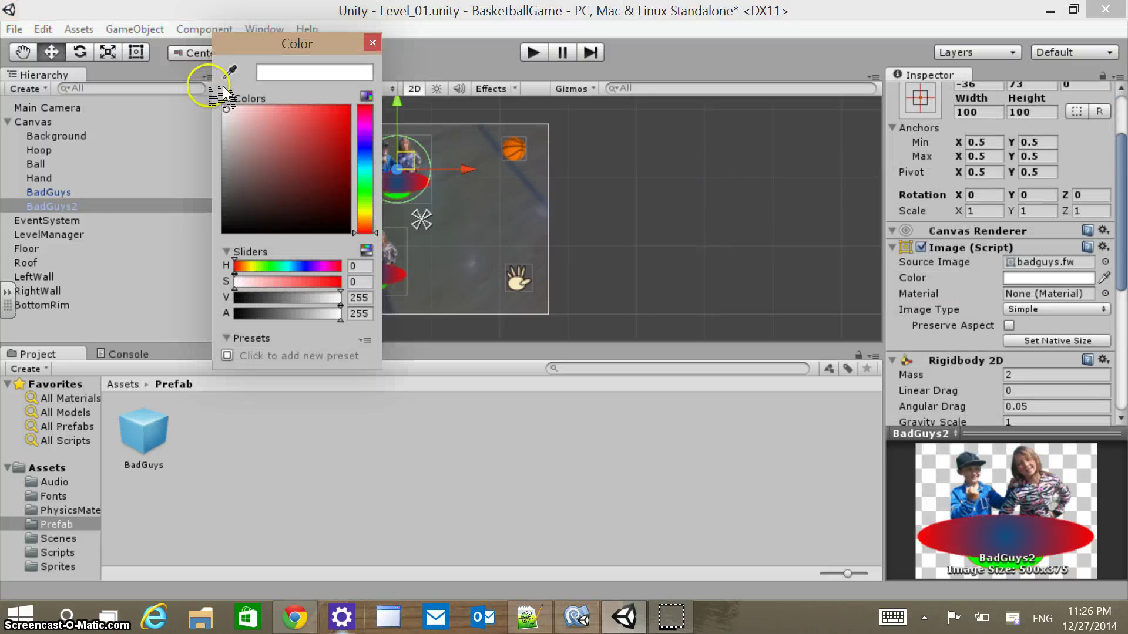
left_click(263, 265)
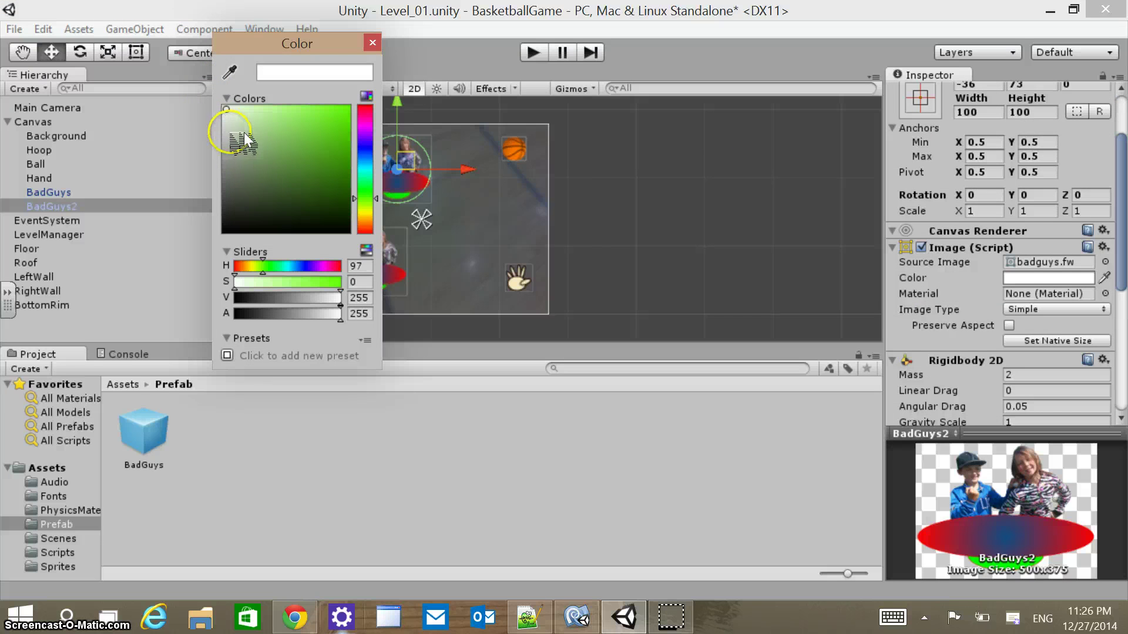
left_click(234, 188)
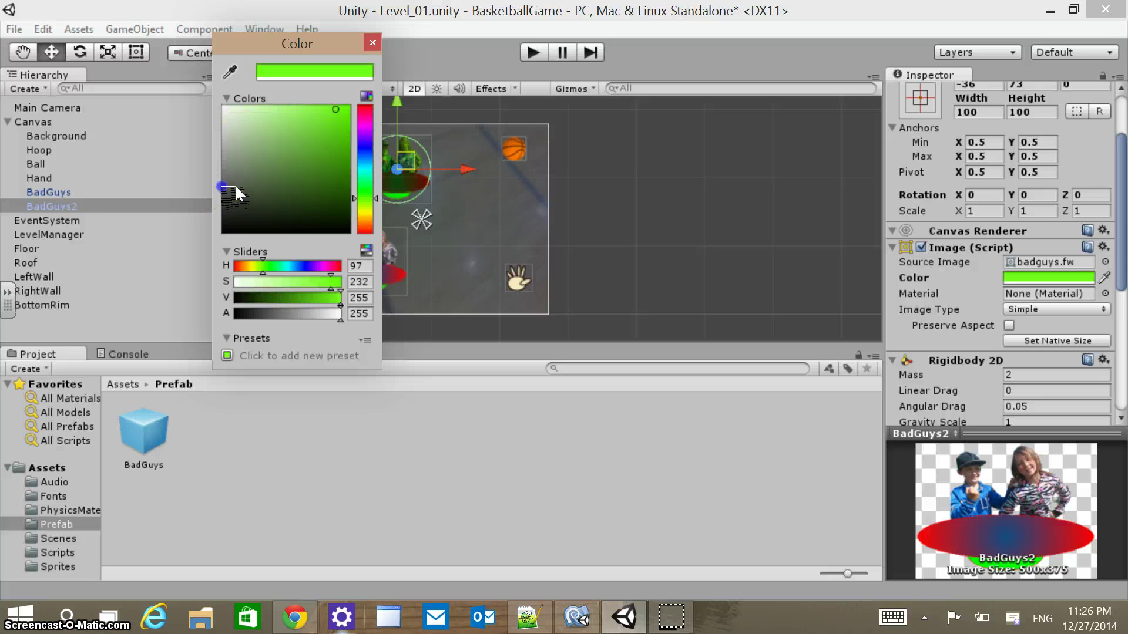
left_click(262, 27)
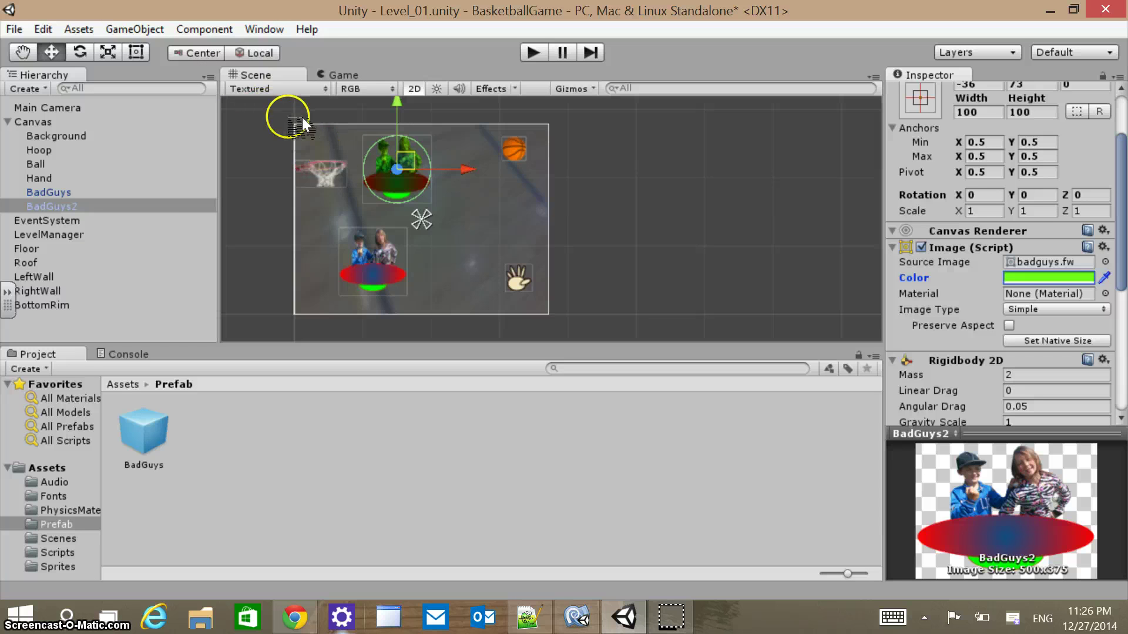
Tint the original BadGuys image red with H 0, S 248, V 244.
left_click(262, 170)
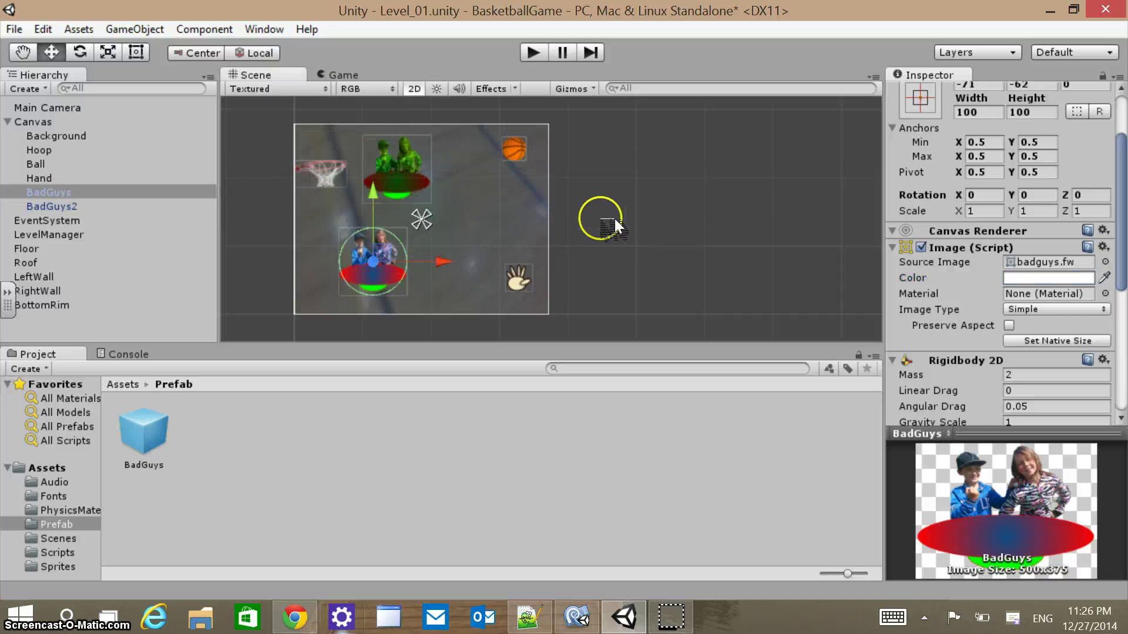
left_click(1060, 277)
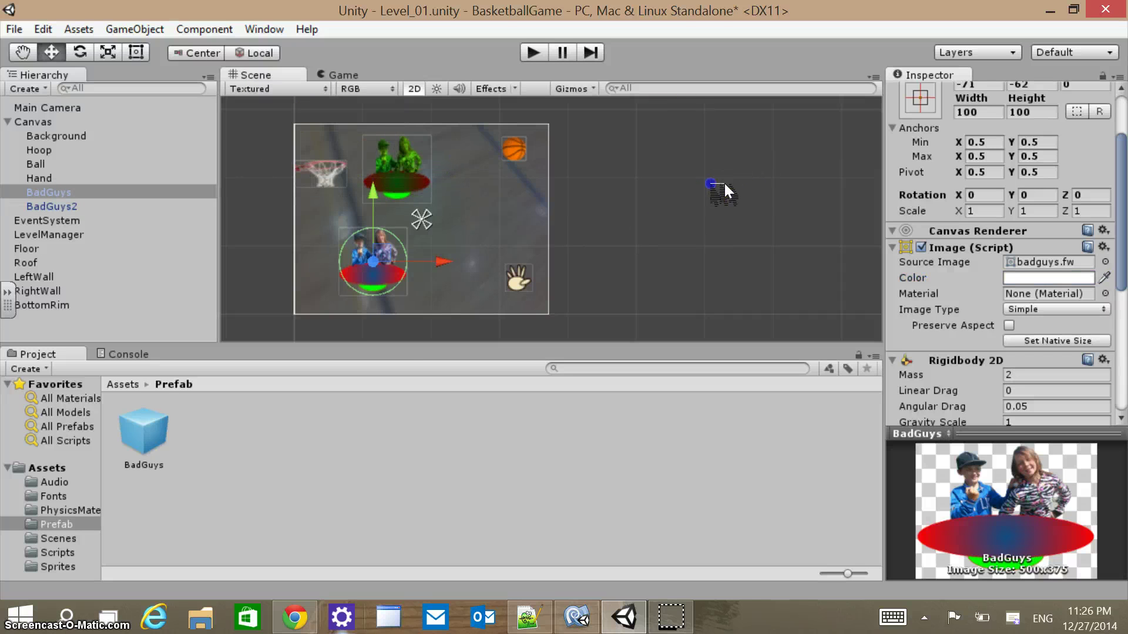
left_click(342, 115)
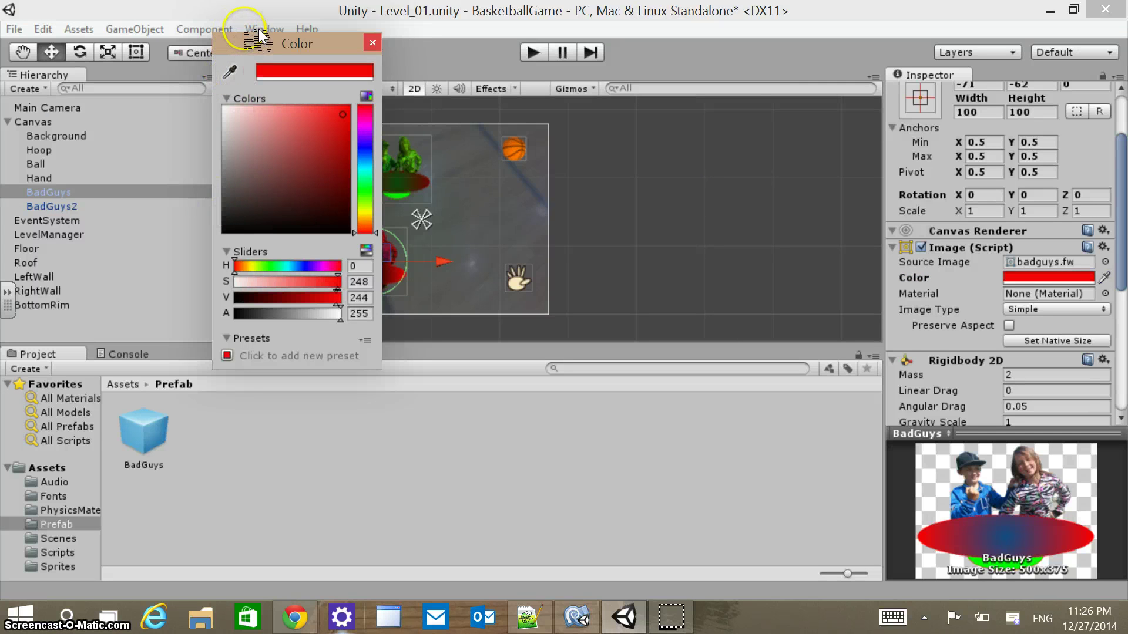
left_click(373, 43)
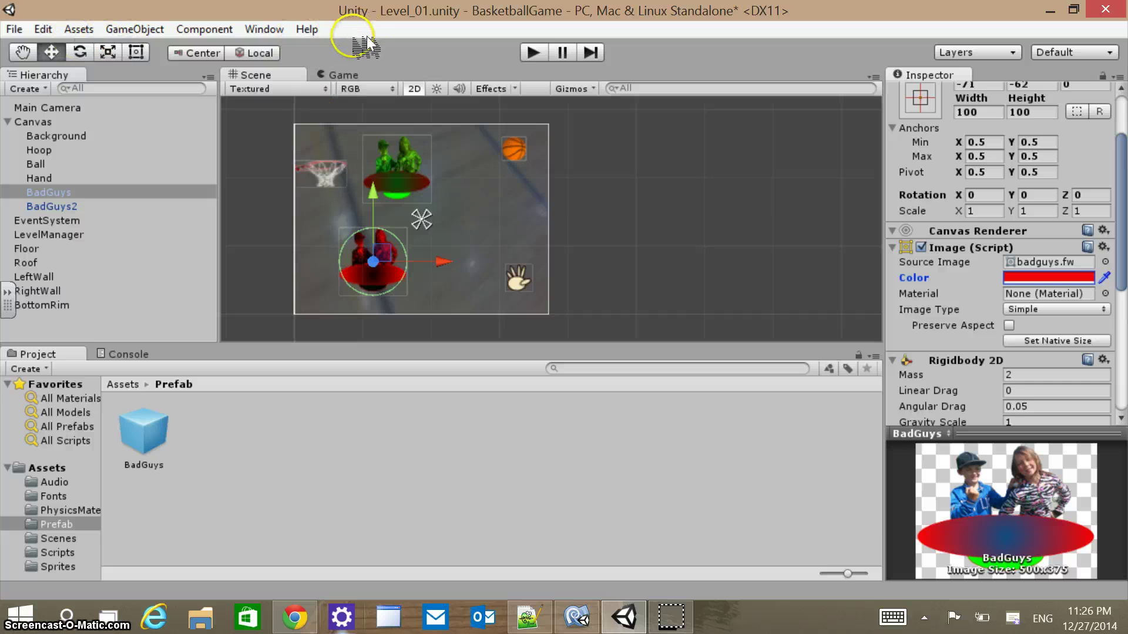
Save the Level_01 scene, run the game with the tinted enemies and stop it.
left_click(15, 29)
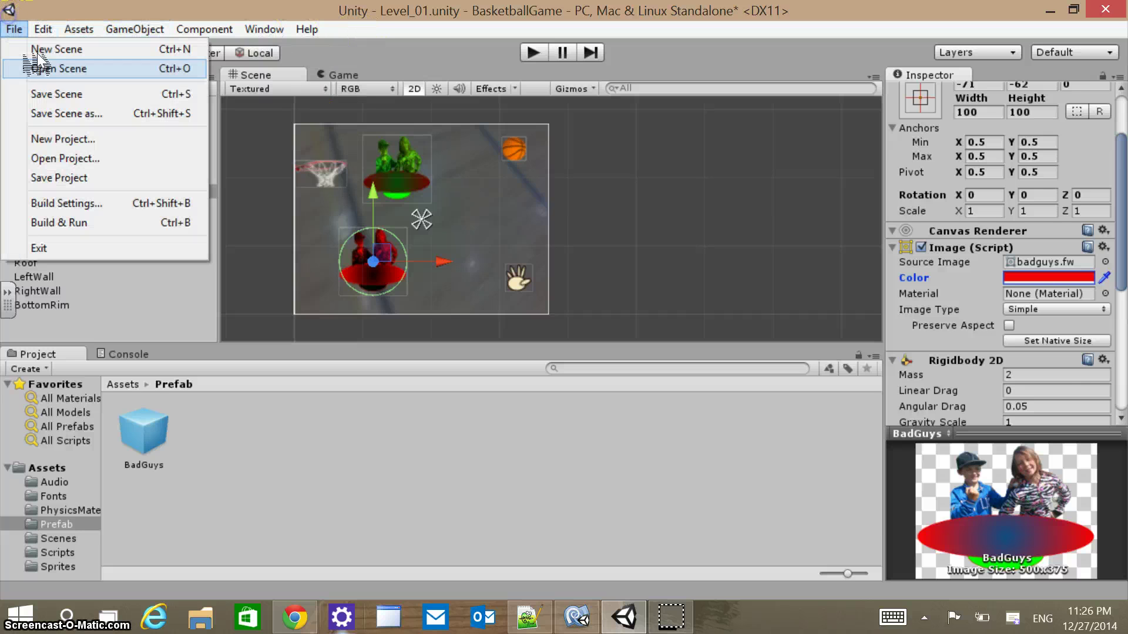
left_click(56, 94)
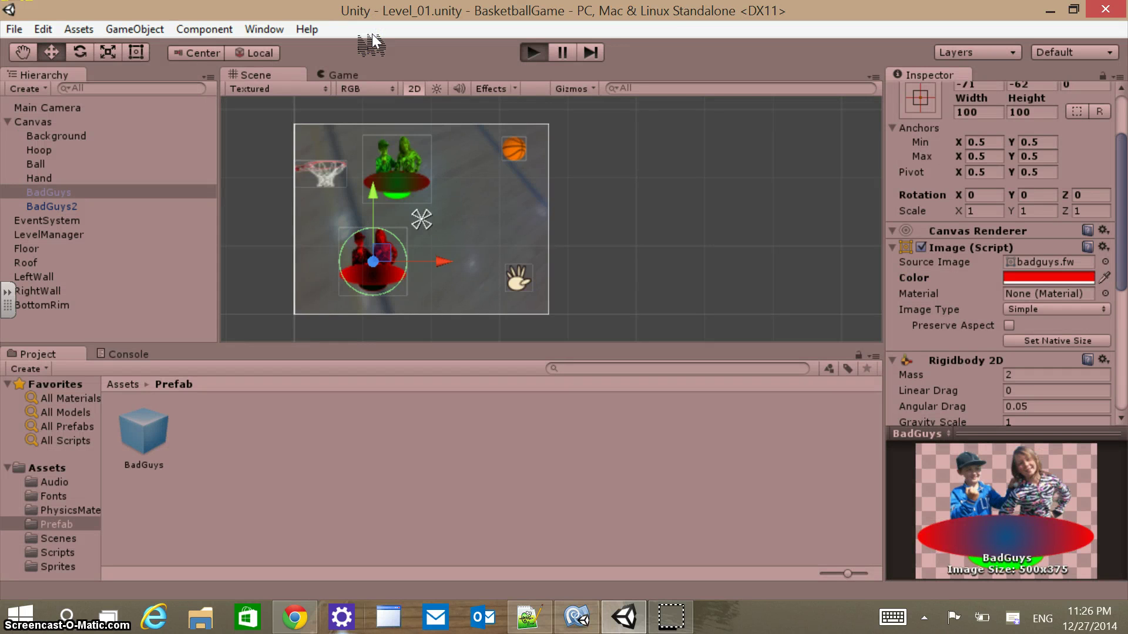
key("ctrl+p")
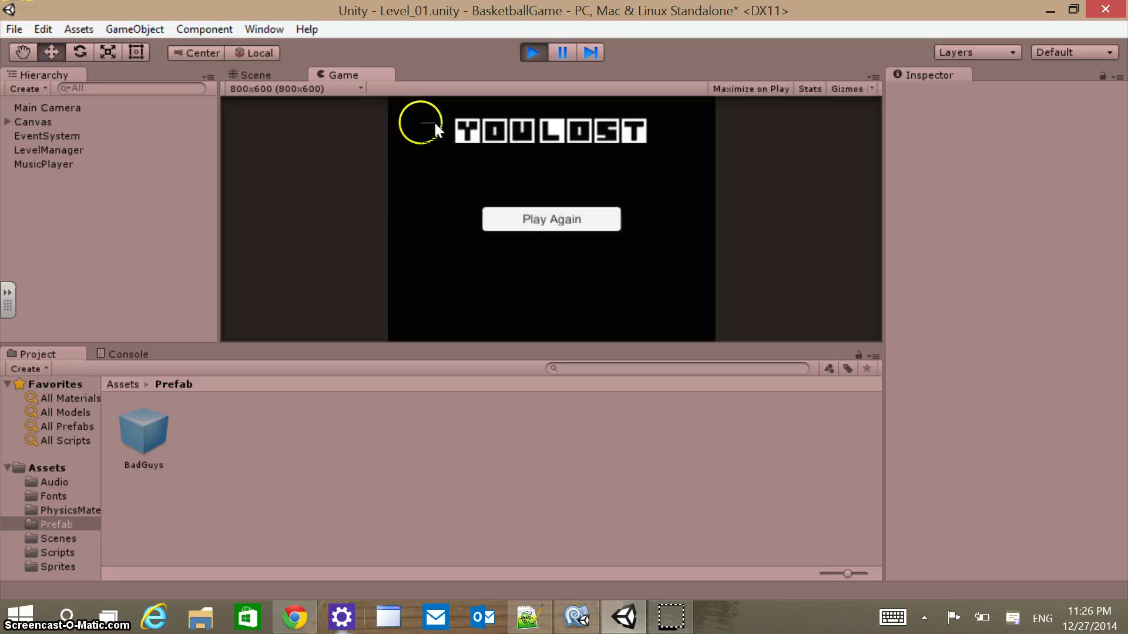
key("ctrl+p")
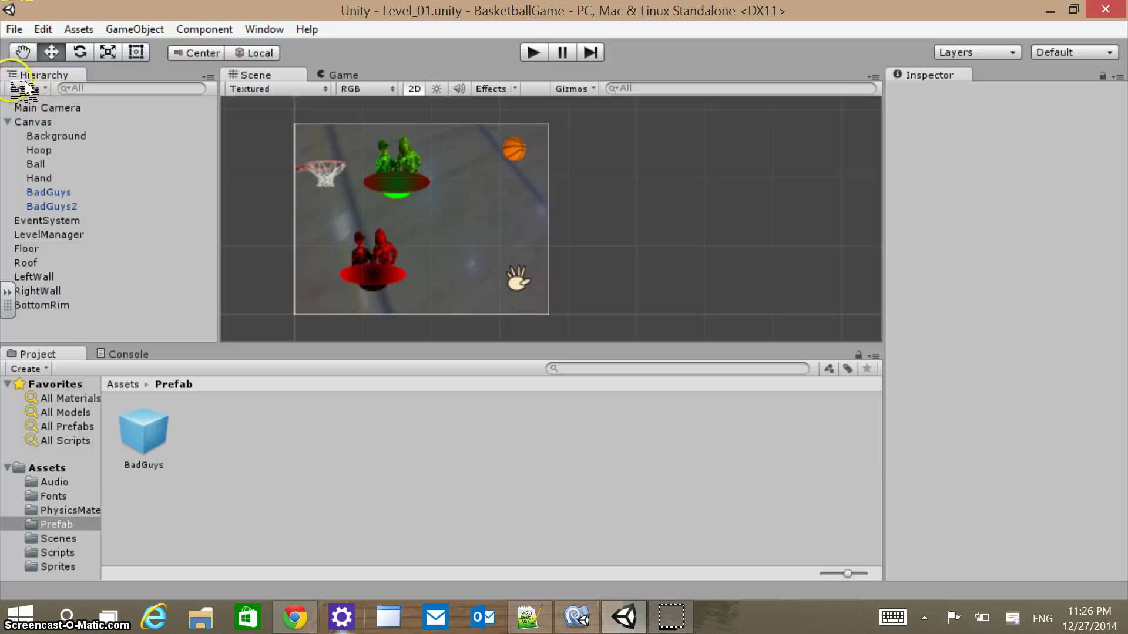
Delete the BadGuys prefab asset from the Prefab folder and inspect the BadGuys and BadGuys2 objects in the scene.
left_click(154, 435)
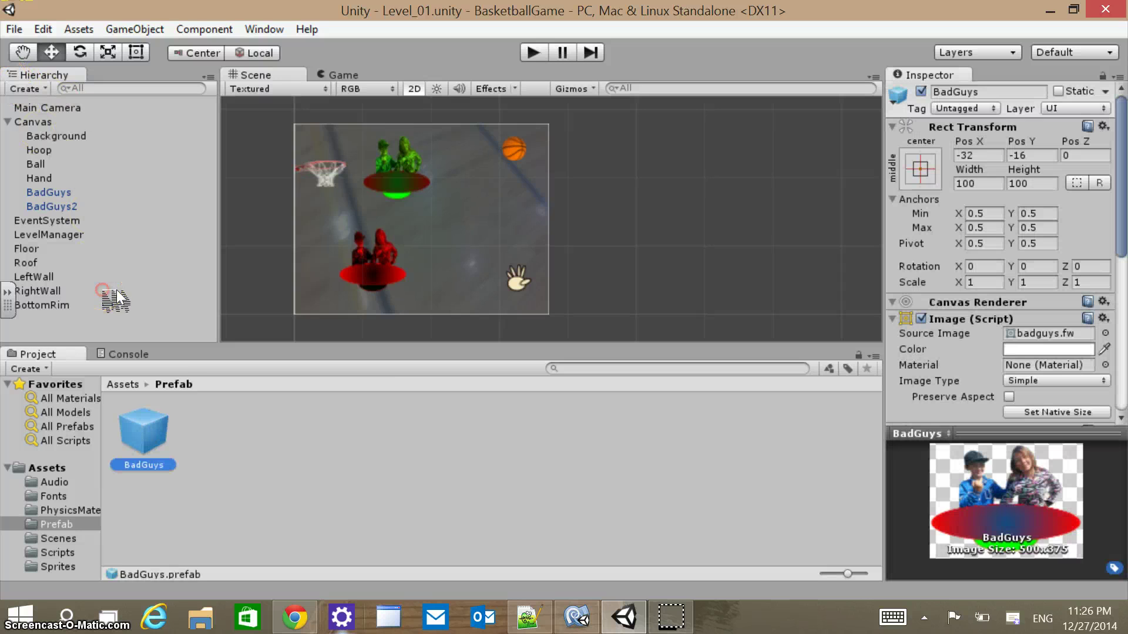
right_click(154, 435)
left_click(204, 223)
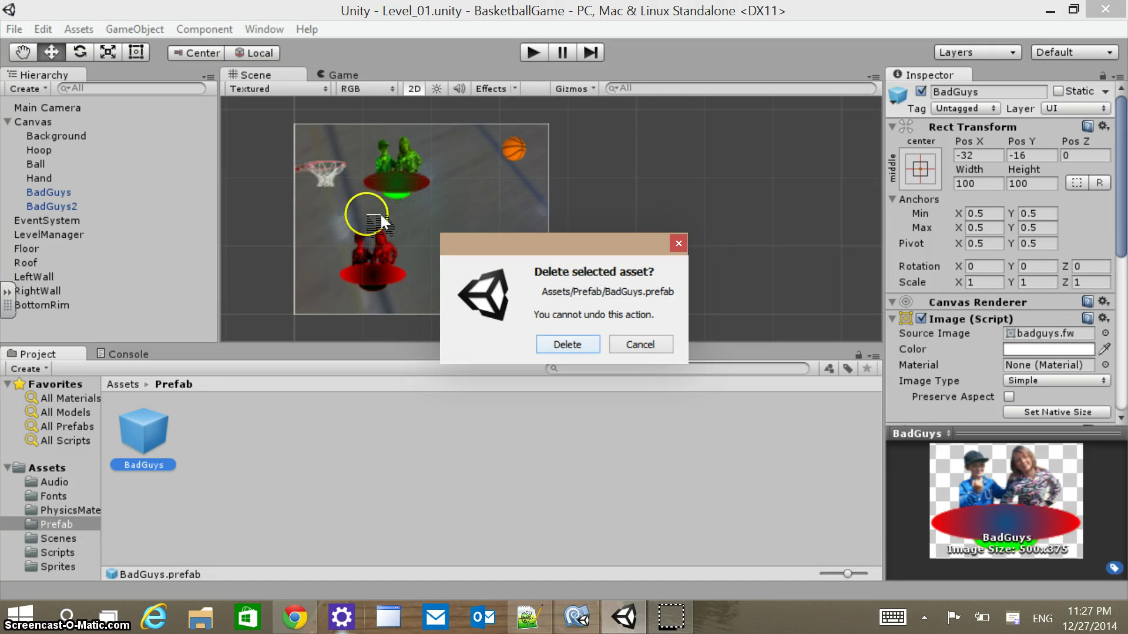
key("Return")
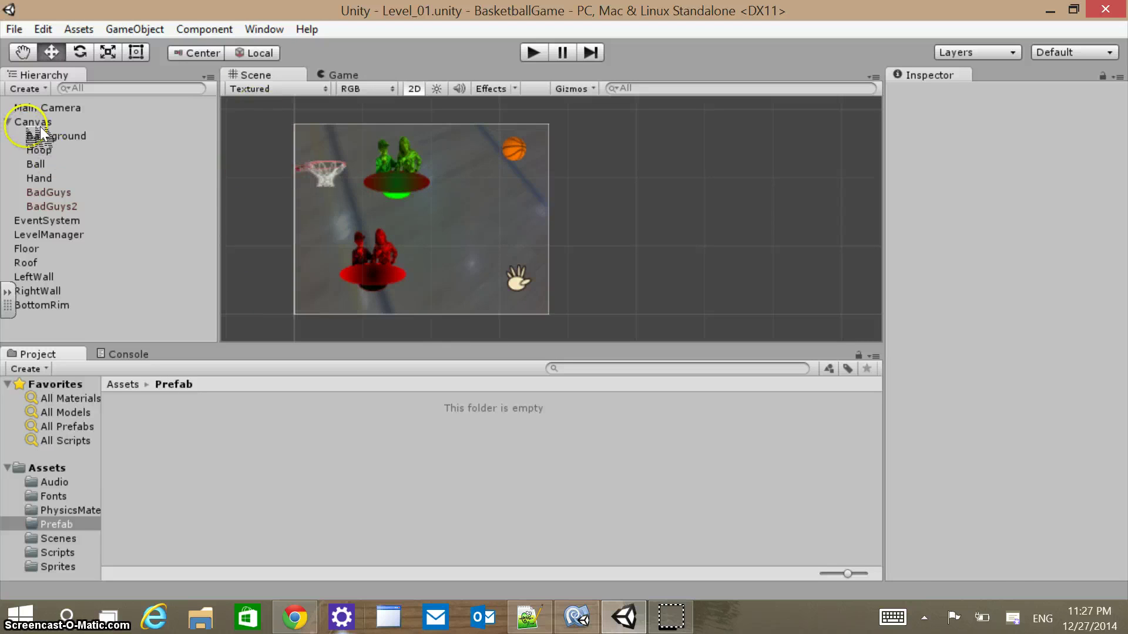
left_click(61, 192)
left_click(63, 206)
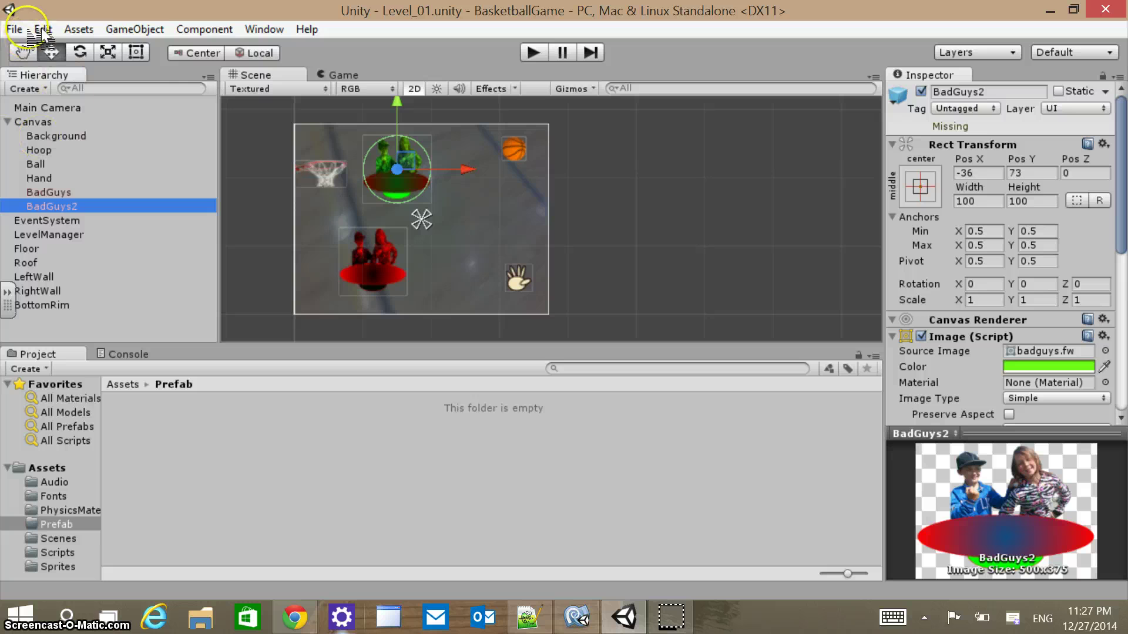
Save the scene and test-run the game without the BadGuys prefab, then stop it.
left_click(14, 29)
key("Escape")
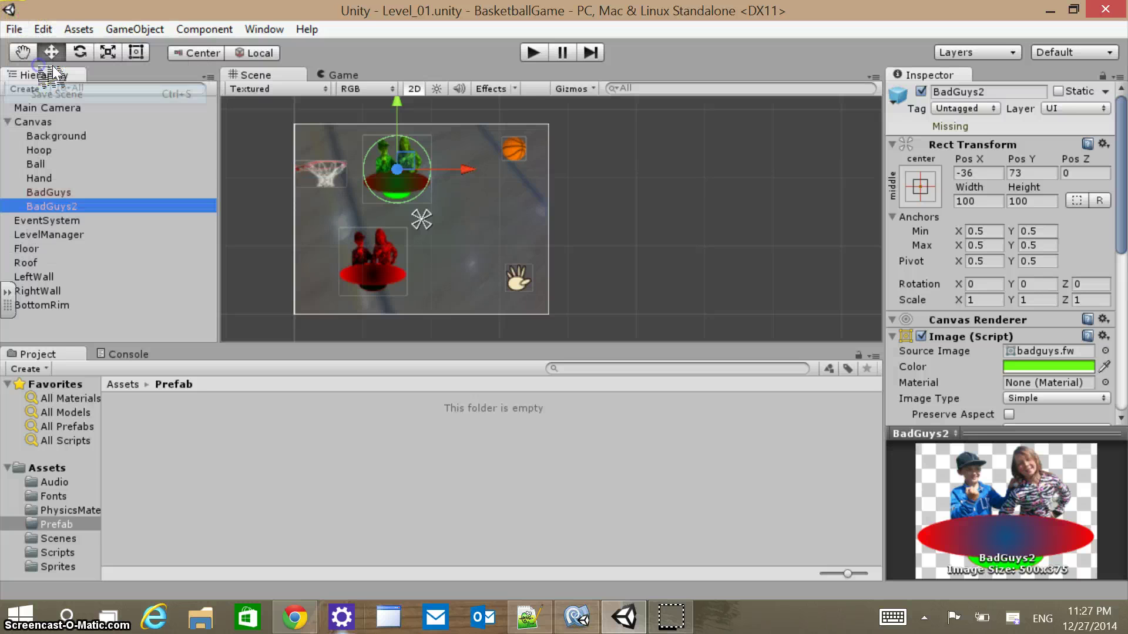
key("ctrl+p")
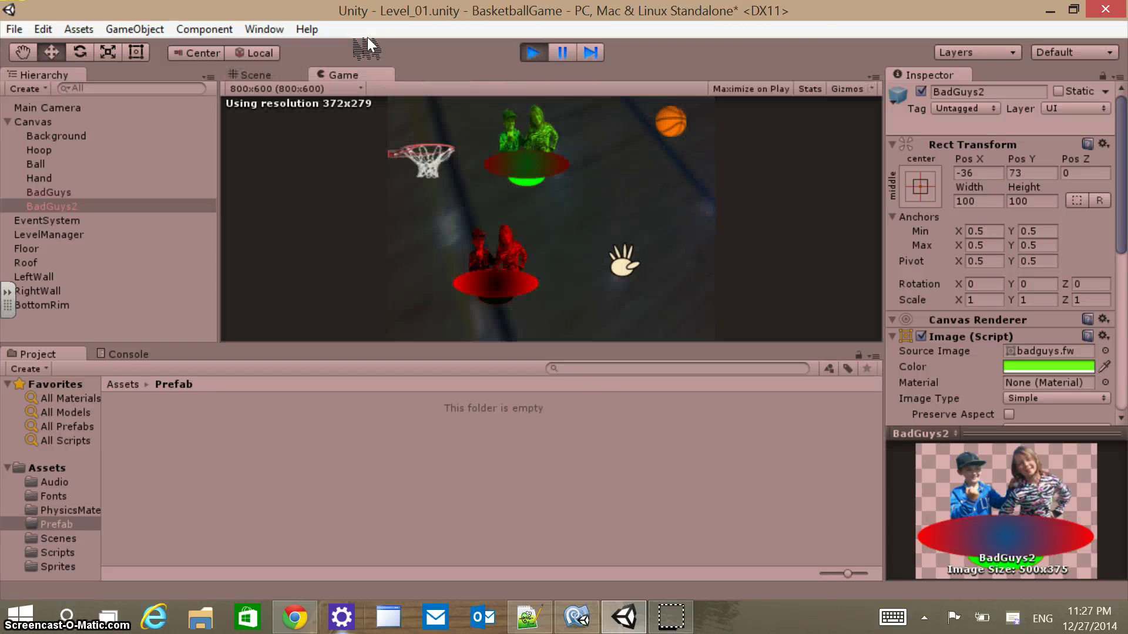
left_click(431, 172)
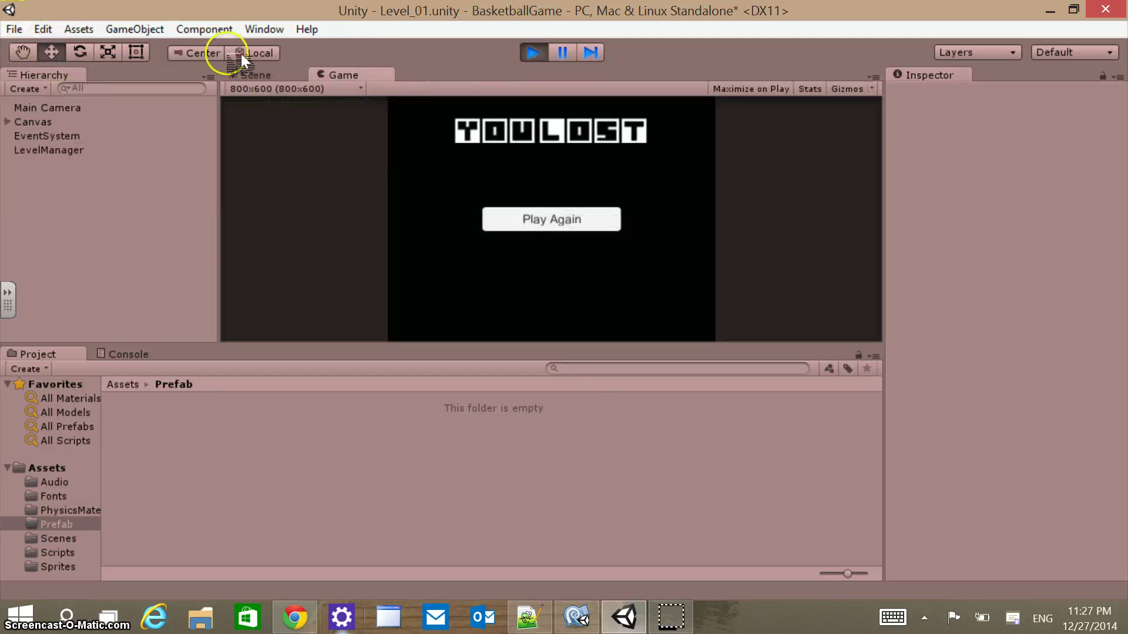
key("ctrl+p")
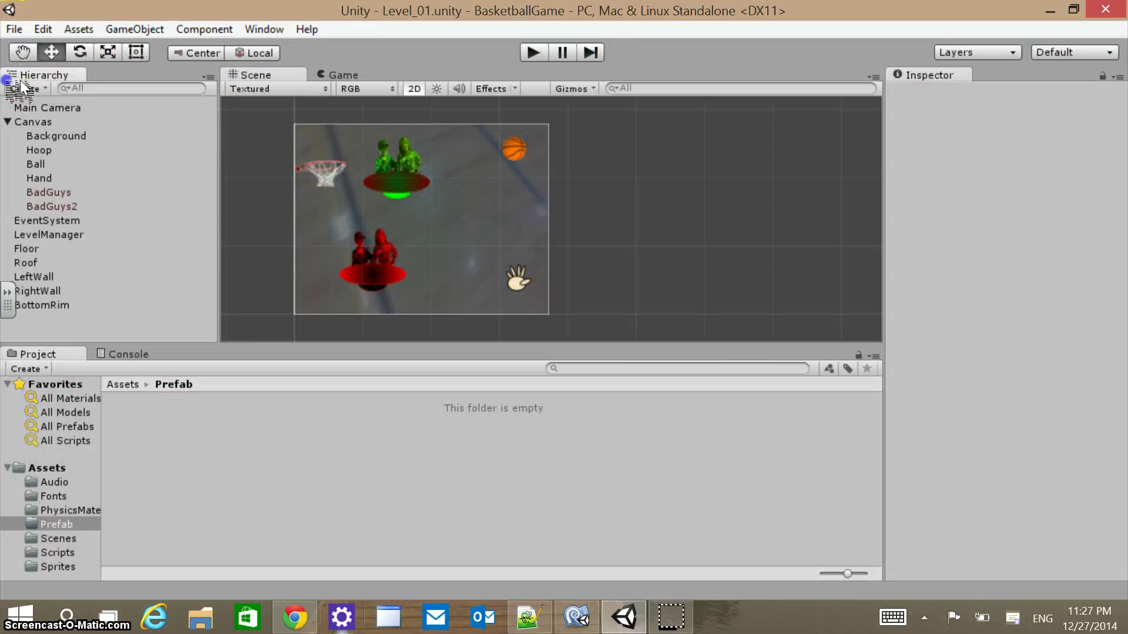
Try to turn all of the scene's objects into prefabs at once by selecting everything in the Hierarchy.
left_click(25, 73)
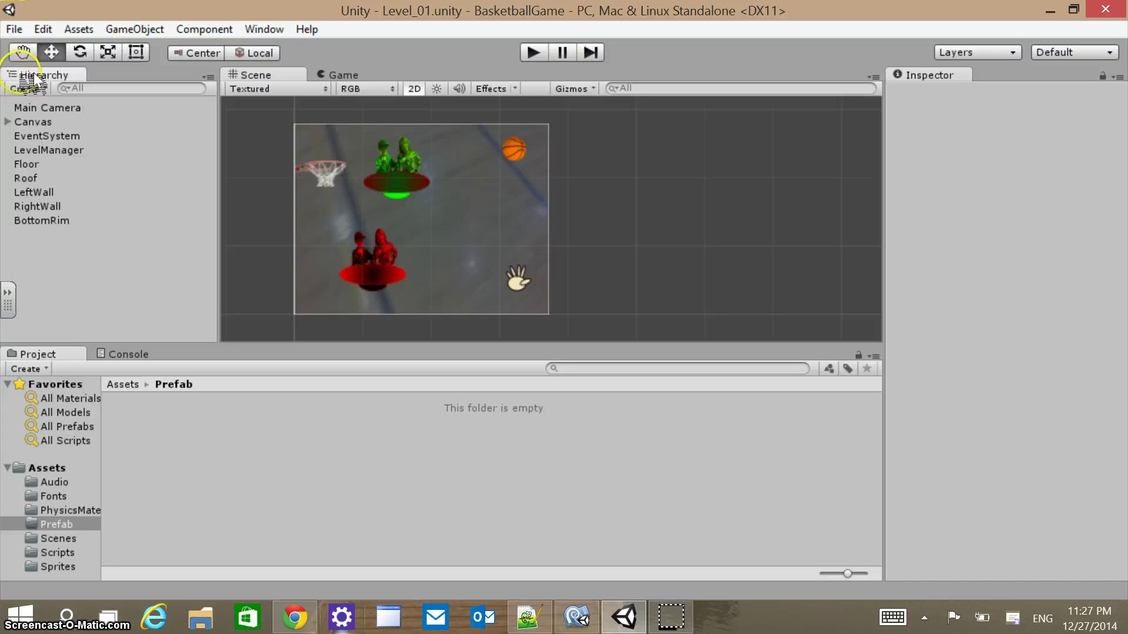
left_click(34, 106)
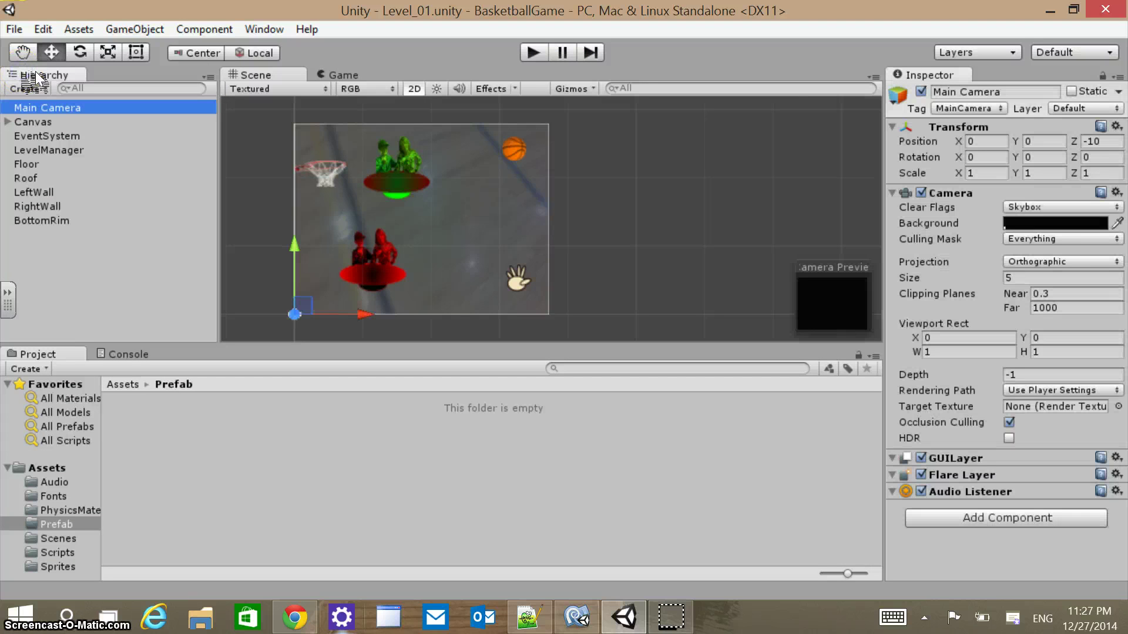
left_click(33, 146)
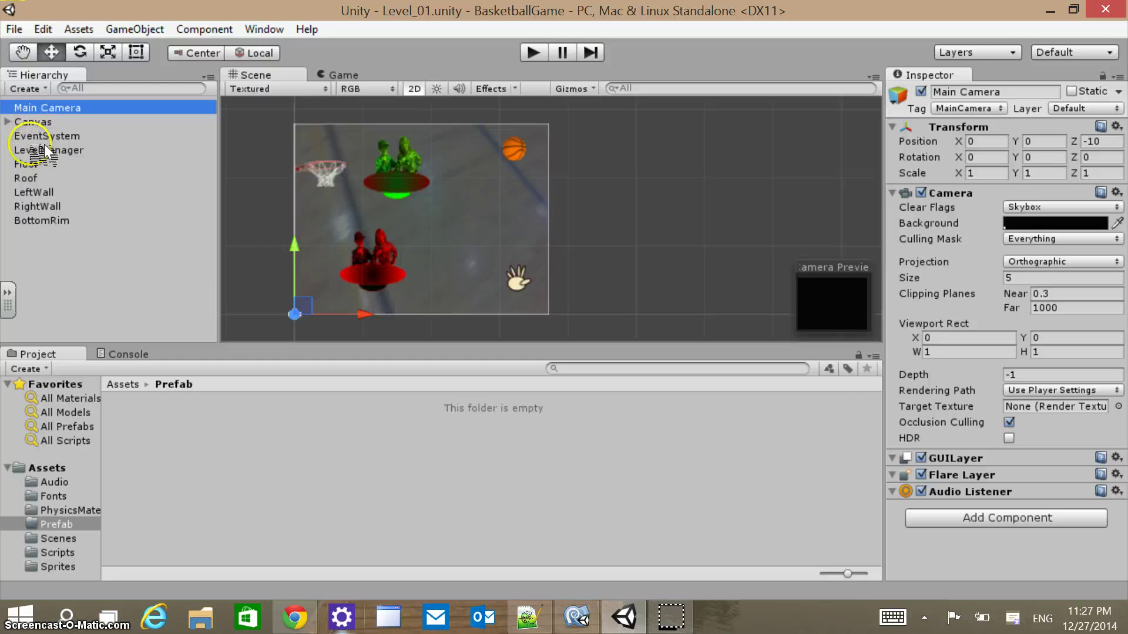
key("ctrl+a")
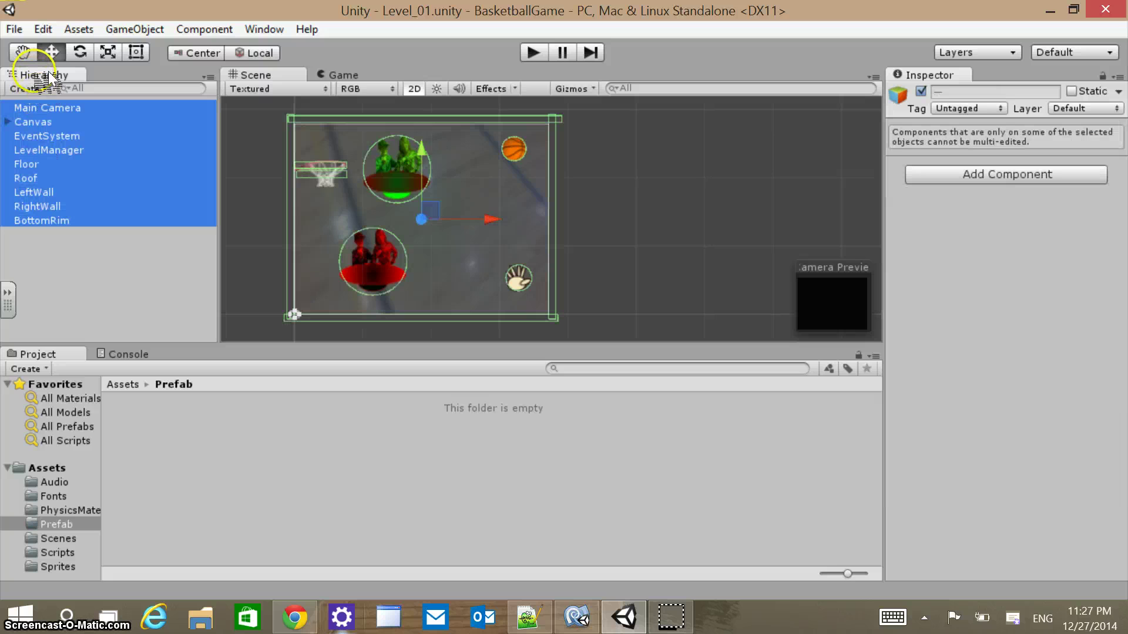
left_click_drag(54, 123, 127, 279)
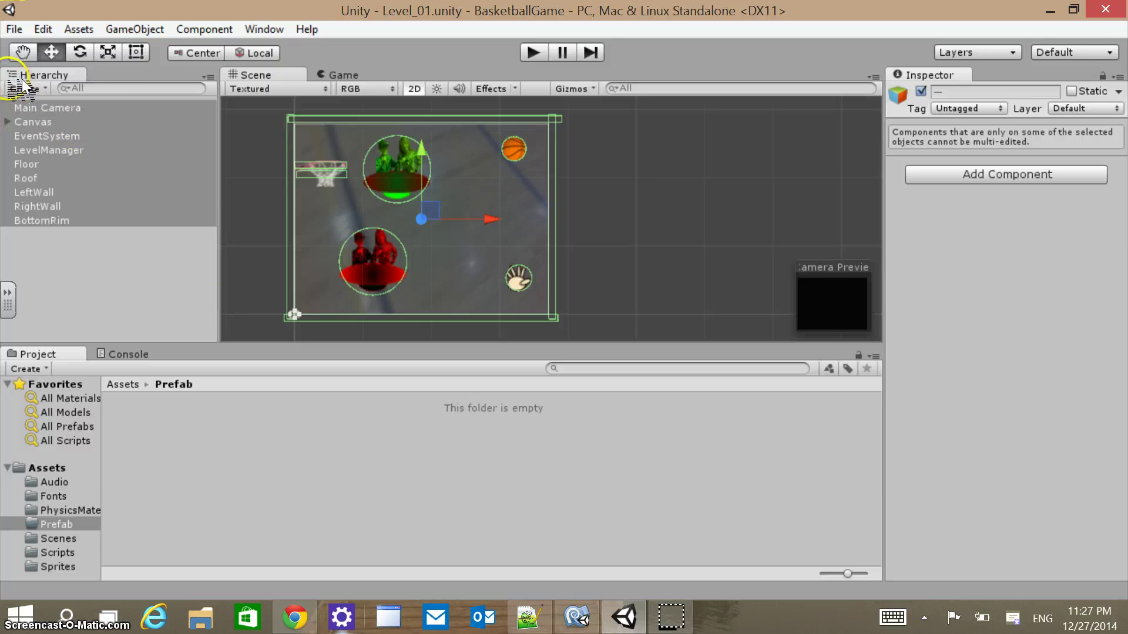
left_click(8, 122)
left_click(7, 122)
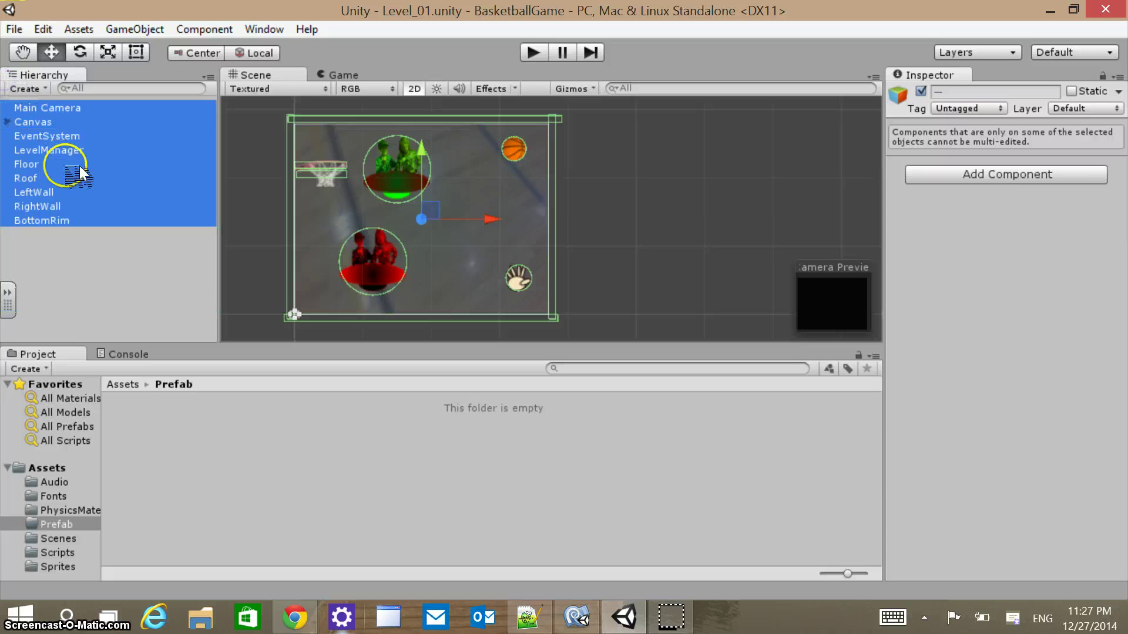
left_click(97, 246)
left_click(39, 78)
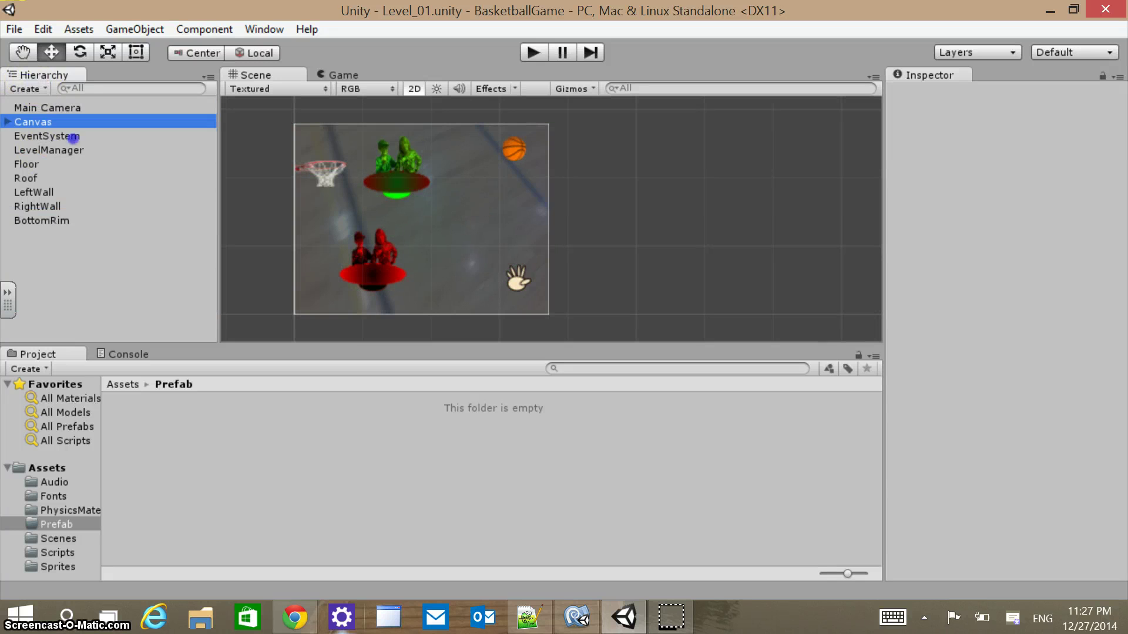
Create prefabs of the Canvas, EventSystem and LevelManager objects in the Prefab folder.
left_click_drag(73, 122, 144, 434)
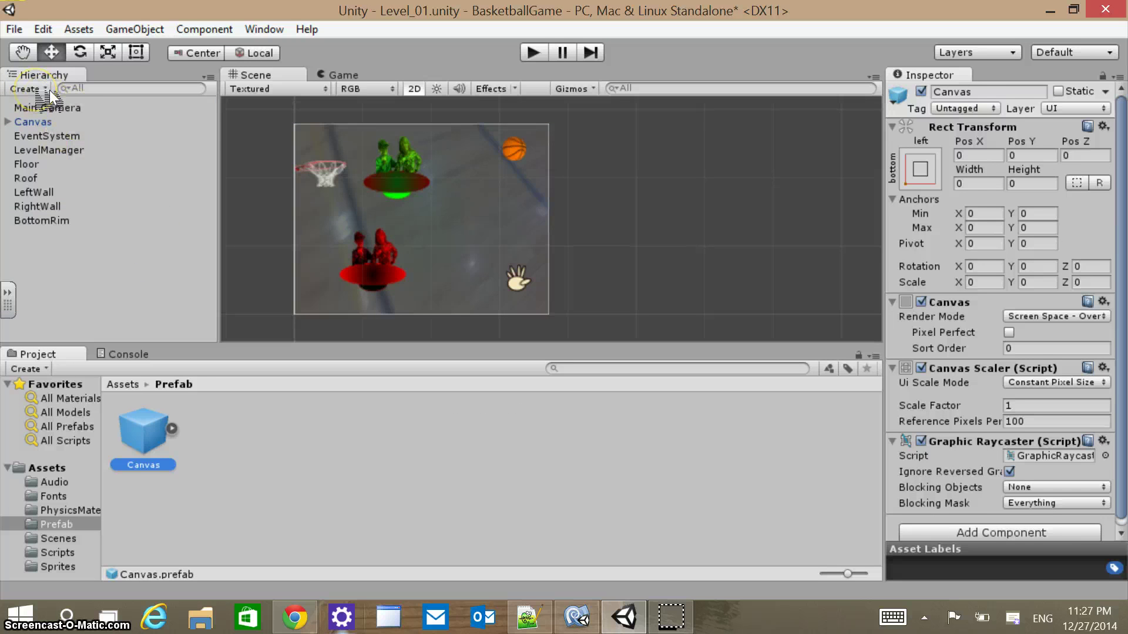
left_click(67, 136)
left_click_drag(66, 136, 282, 449)
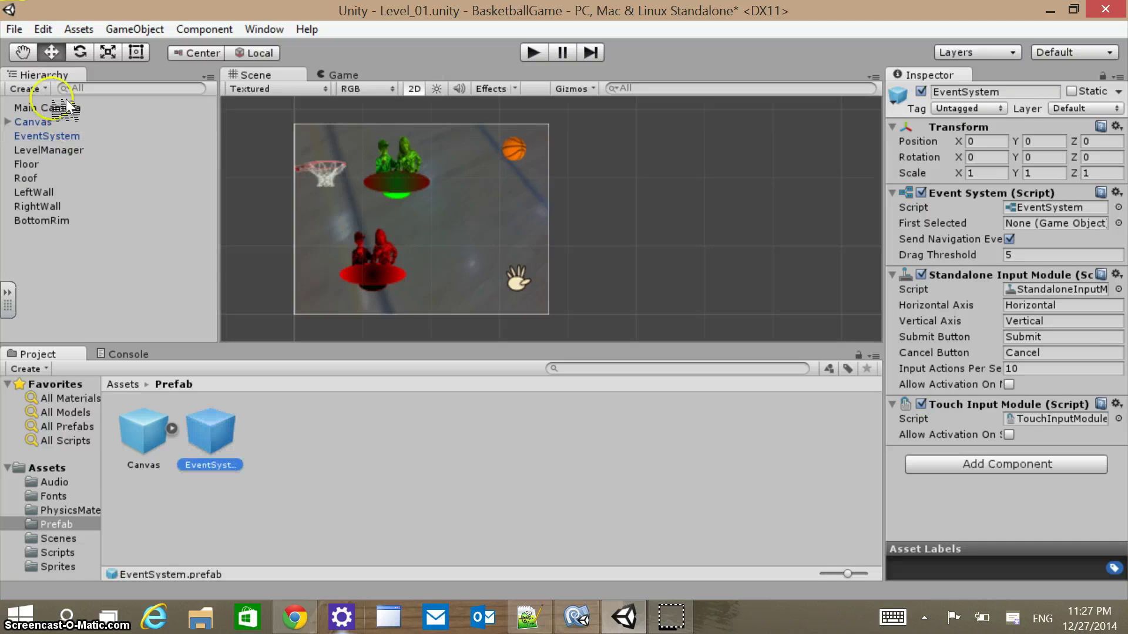
left_click_drag(59, 151, 253, 290)
left_click_drag(146, 187, 276, 434)
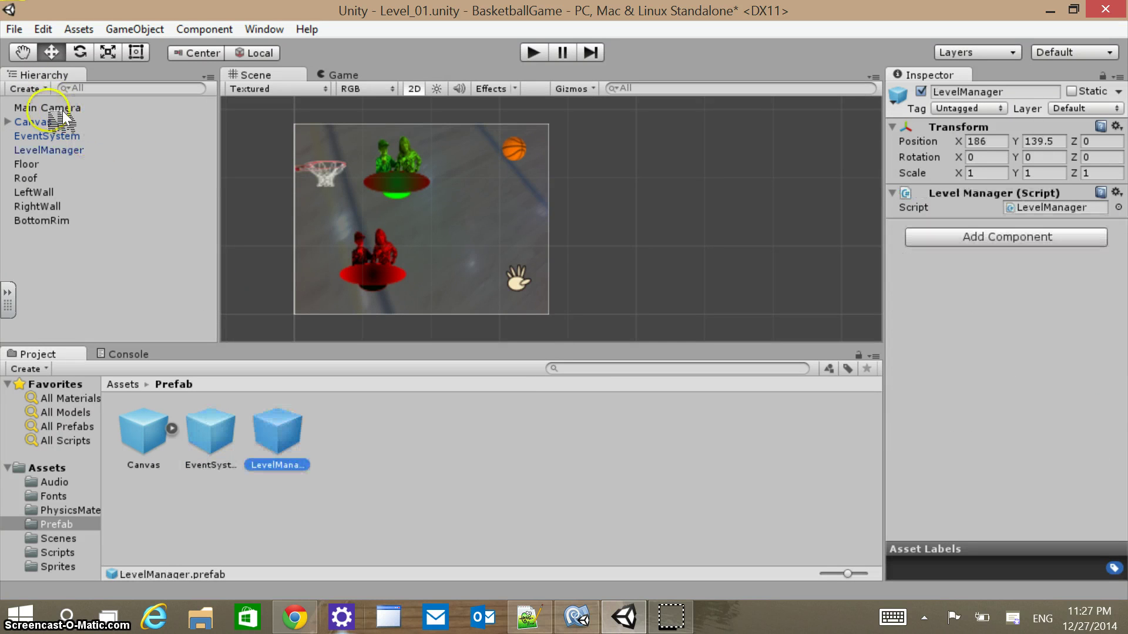
Create prefabs of the Floor, Roof, LeftWall, RightWall and BottomRim objects in the Prefab folder.
left_click_drag(30, 165, 231, 254)
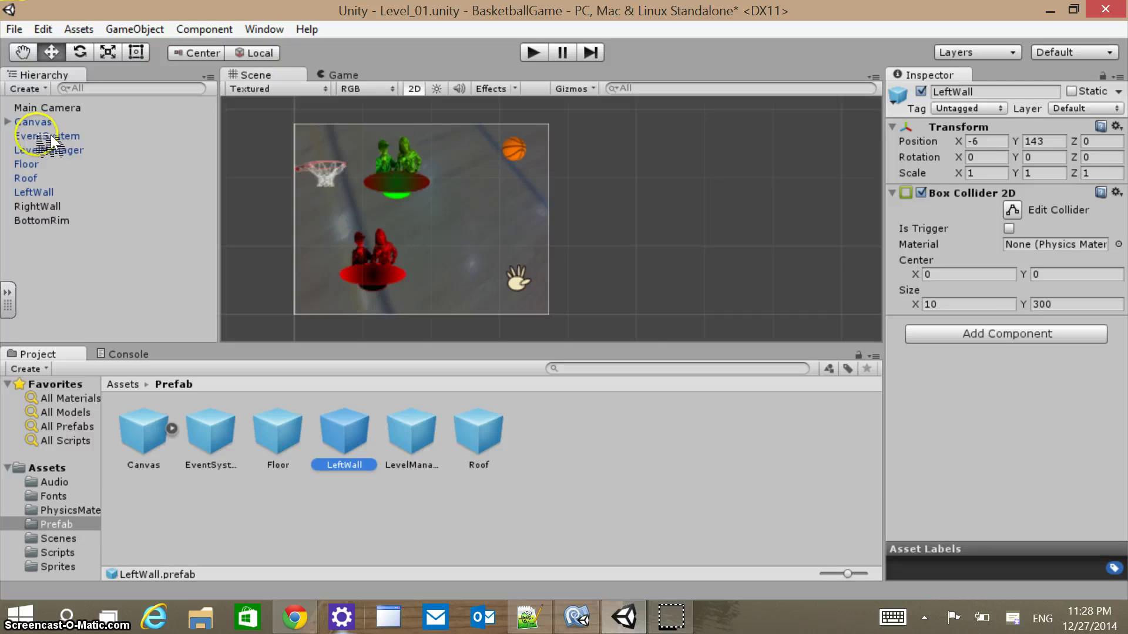
right_click(160, 169)
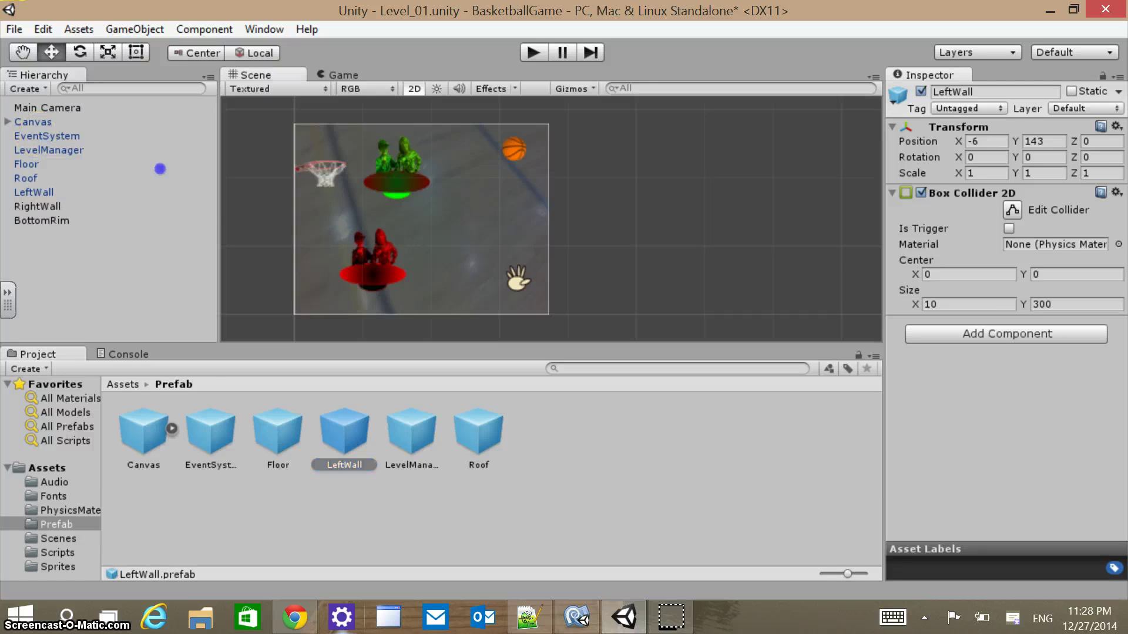
left_click_drag(629, 446, 648, 446)
left_click_drag(81, 224, 657, 476)
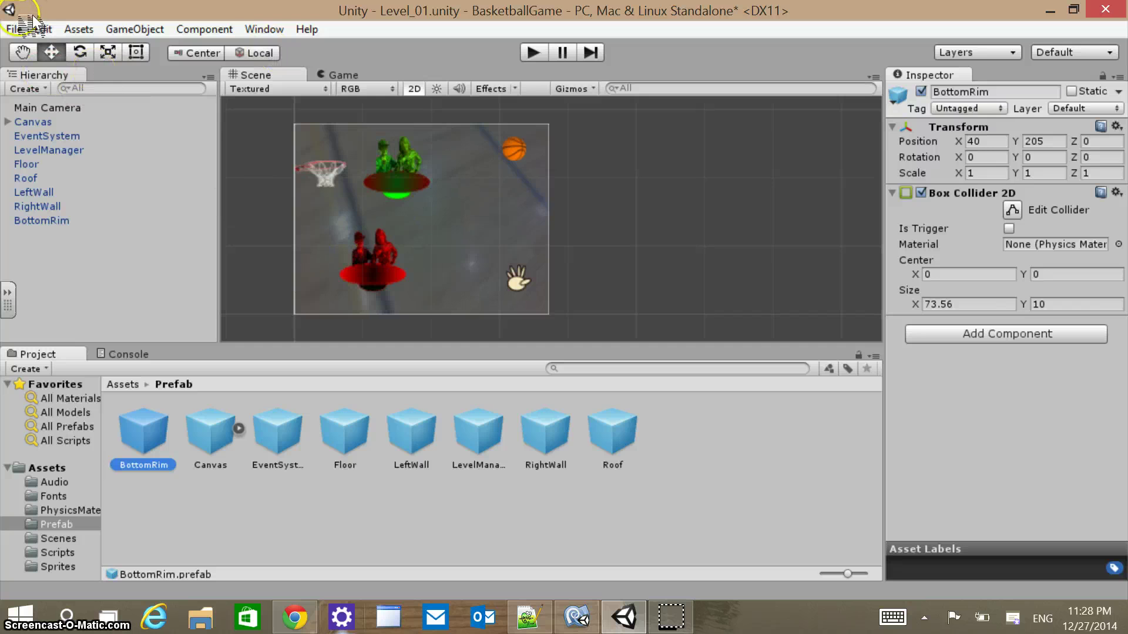
Start a new empty scene, saving the changes made to Level_01.
left_click(17, 29)
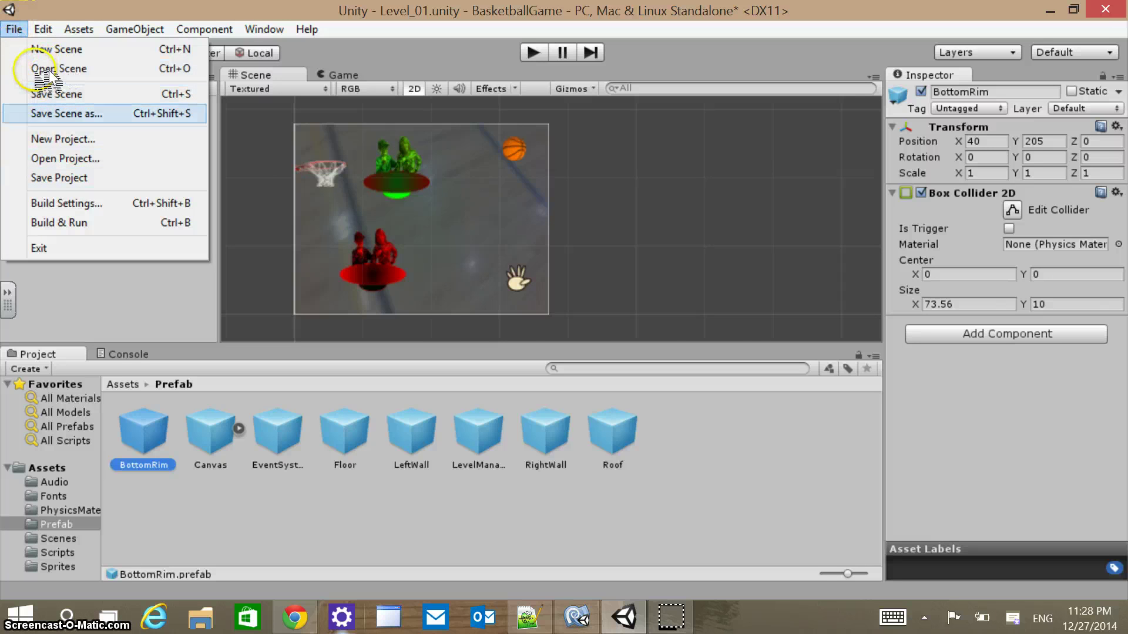
left_click(58, 48)
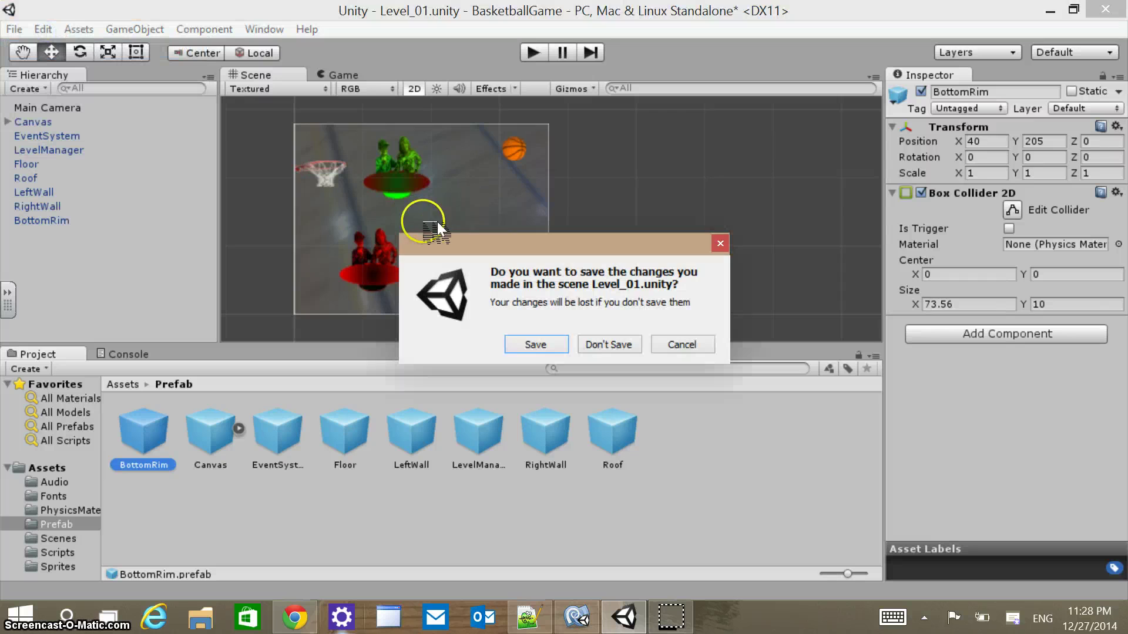
key("Escape")
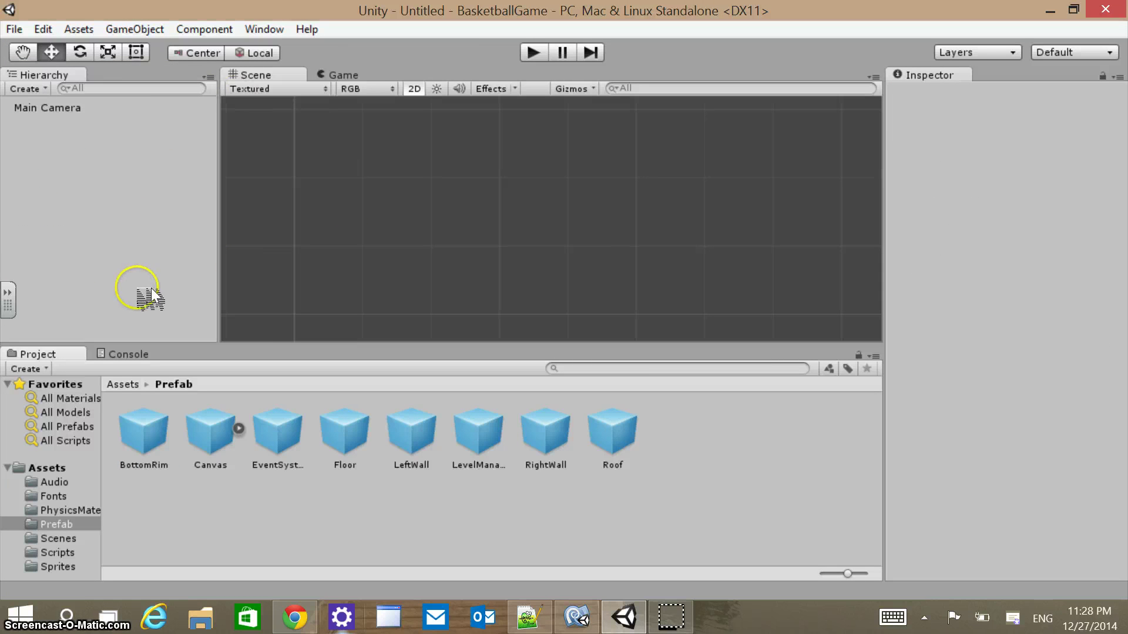
Place the Canvas, BottomRim and EventSystem prefabs in the new scene's Hierarchy.
left_click_drag(137, 288, 62, 141)
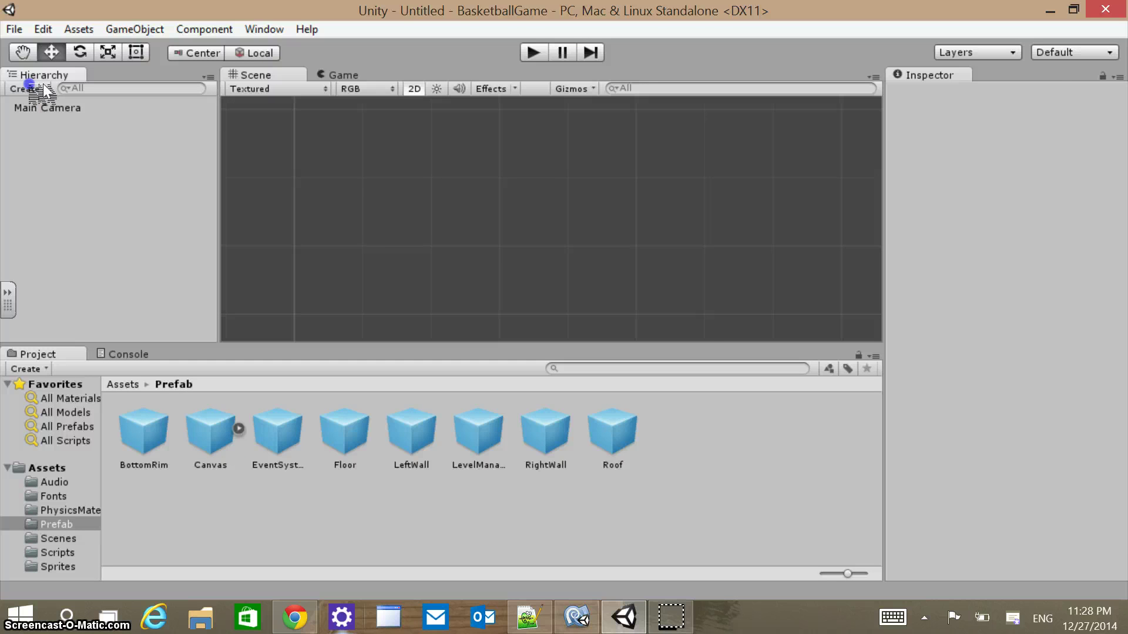
left_click_drag(44, 91, 45, 92)
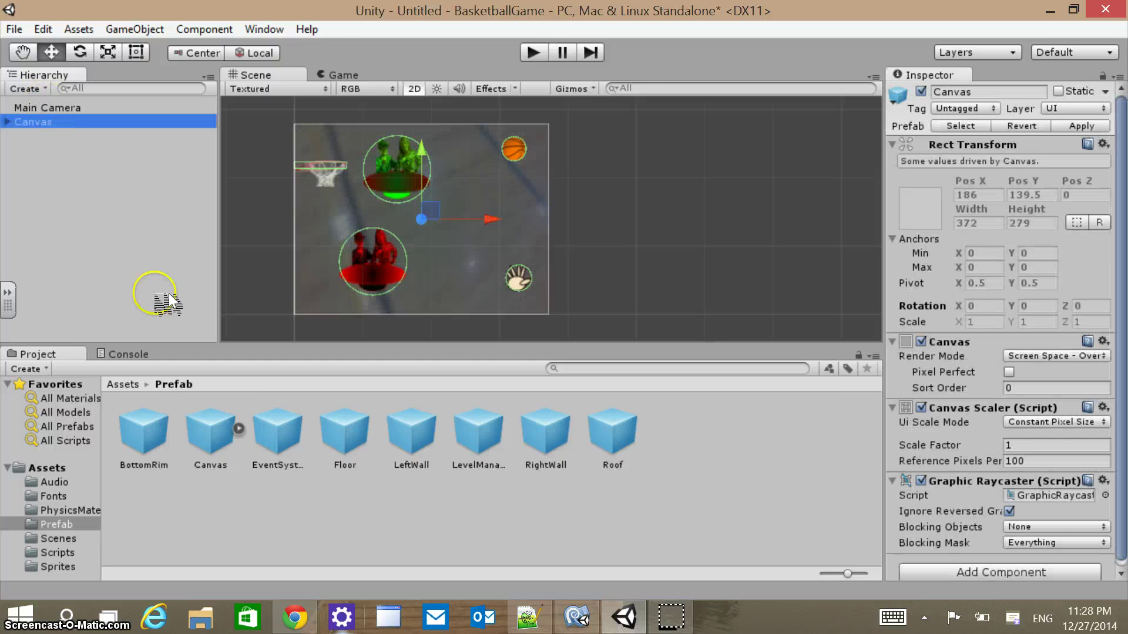
left_click_drag(46, 116, 45, 115)
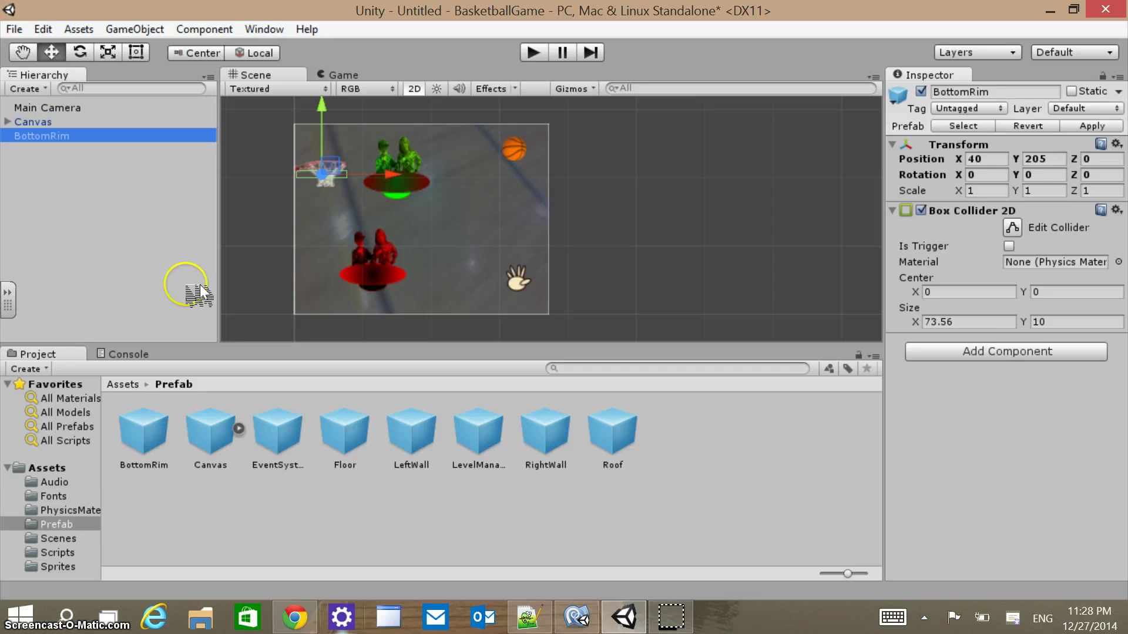
left_click_drag(277, 432, 84, 166)
left_click_drag(30, 108, 176, 261)
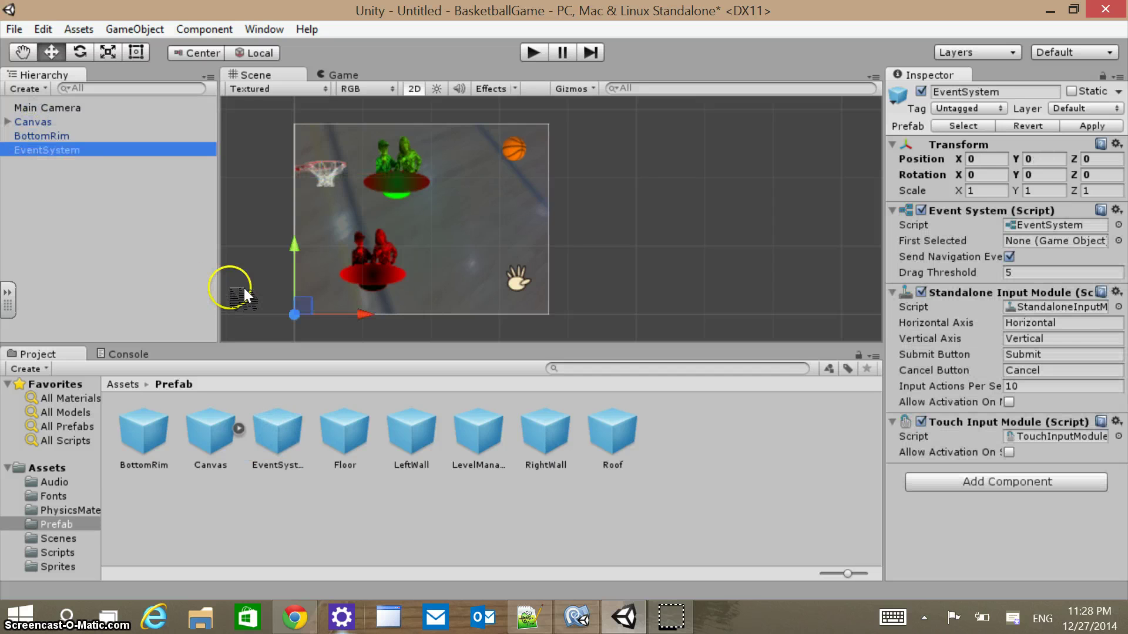
Add the Floor, LeftWall, LevelManager, RightWall and Roof prefabs to the new scene.
left_click_drag(345, 432, 56, 185)
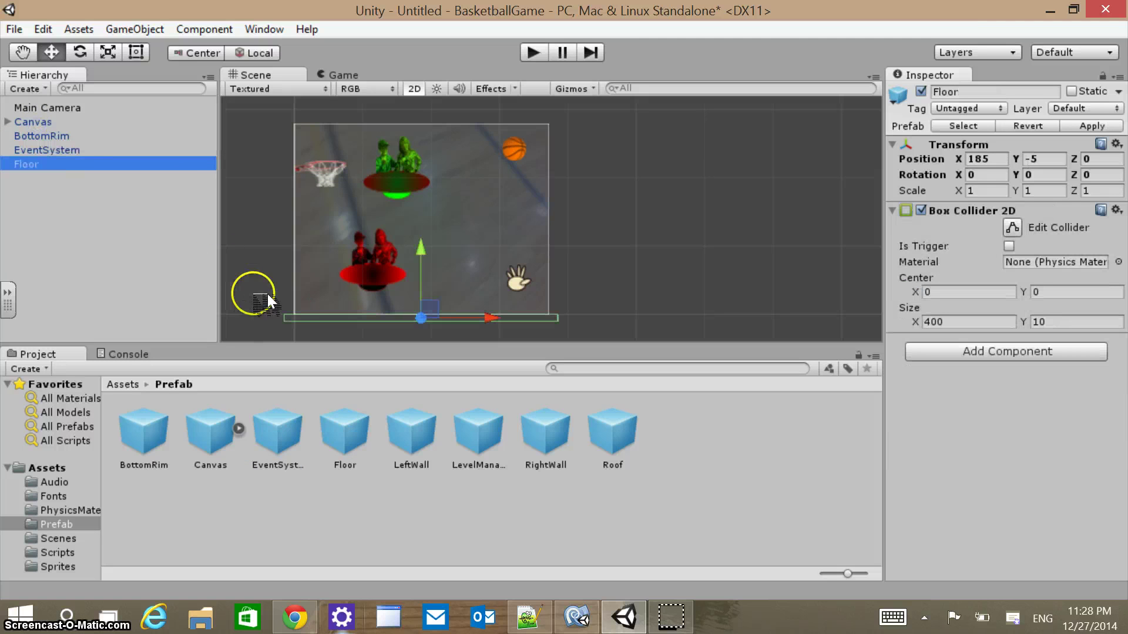
left_click_drag(411, 431, 97, 181)
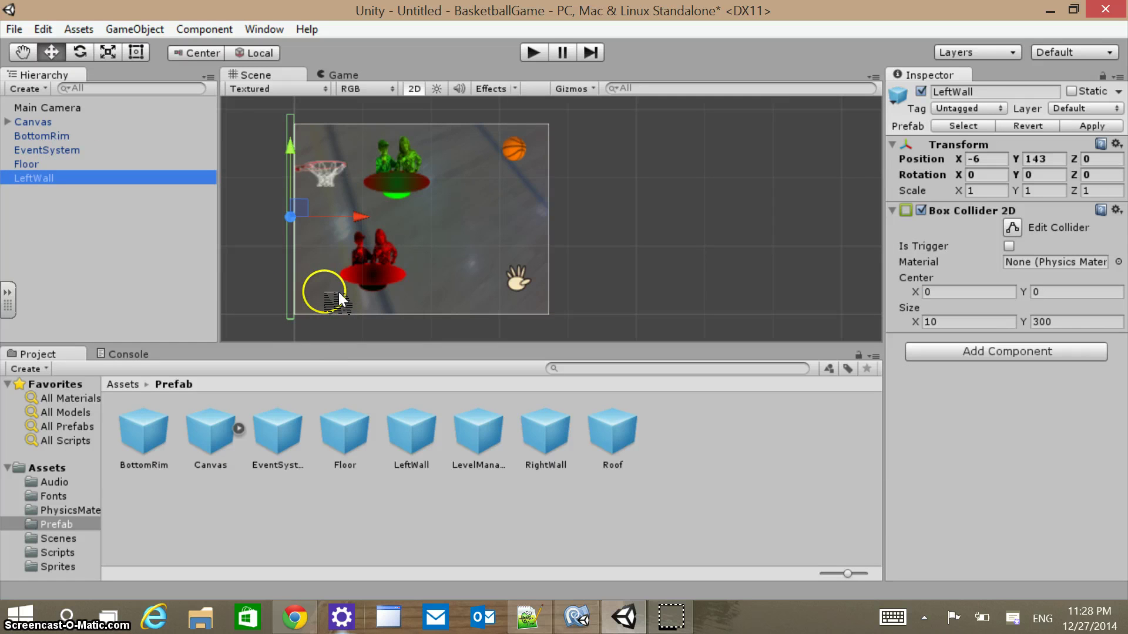
left_click_drag(478, 432, 43, 159)
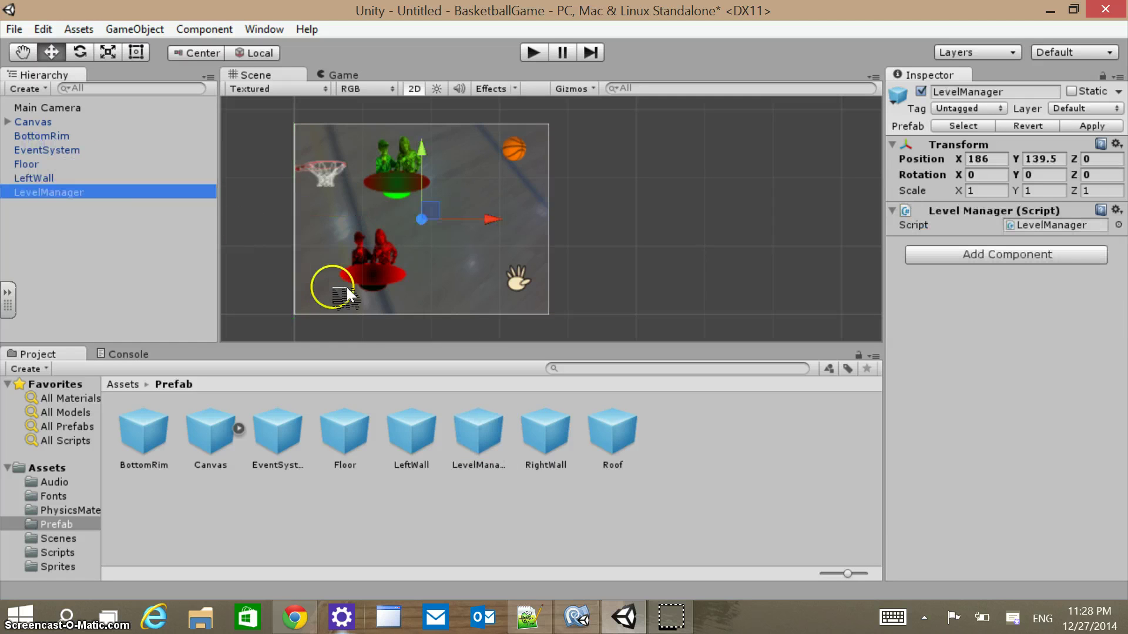
left_click_drag(545, 432, 158, 203)
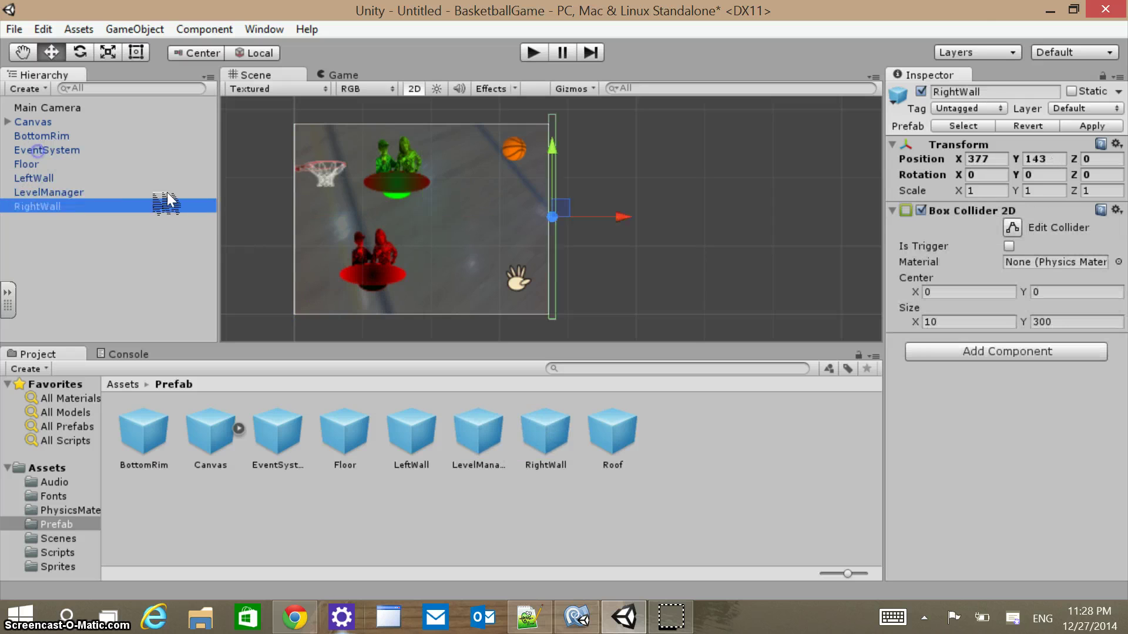
left_click(611, 431)
left_click_drag(612, 432, 57, 160)
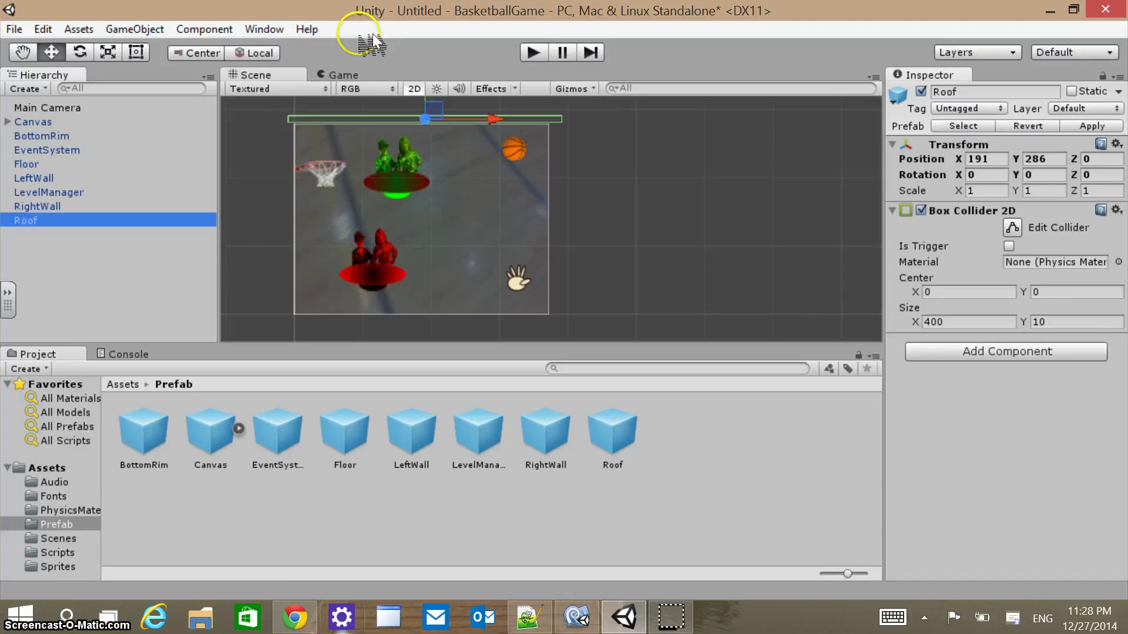
Test-run the new scene built from the prefabs, then stop the game.
key("ctrl+p")
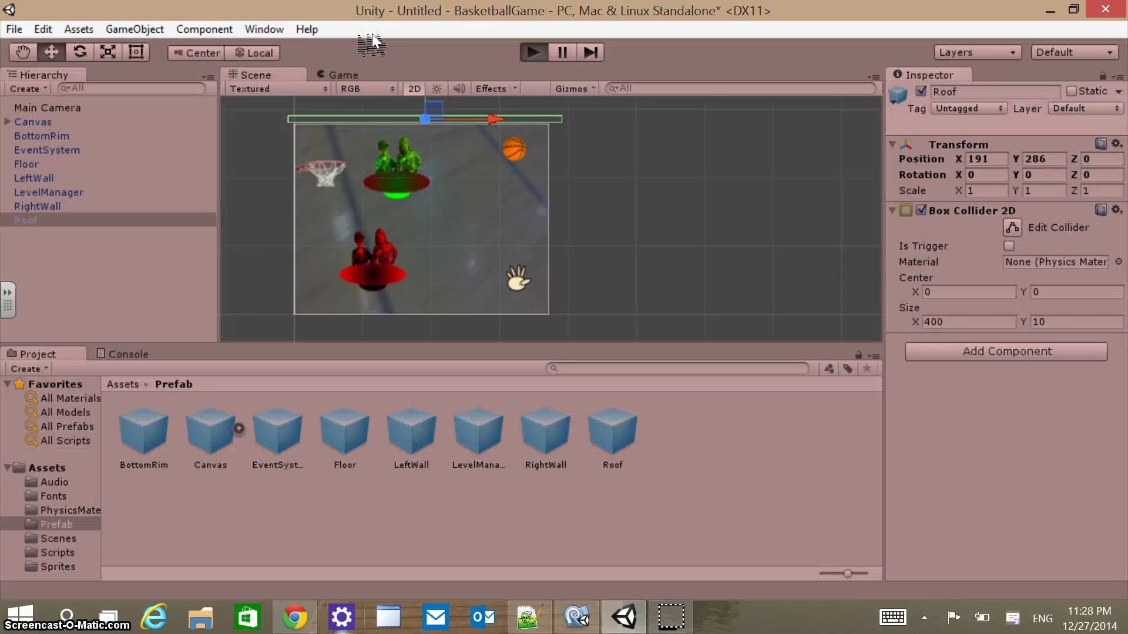
left_click(388, 120)
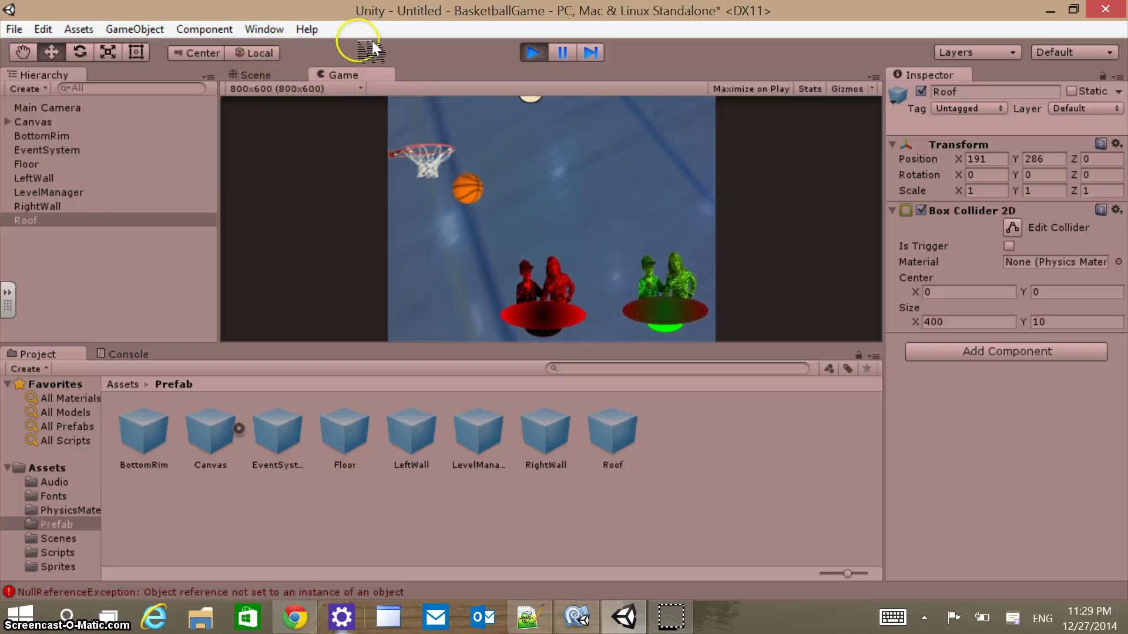
key("ctrl+p")
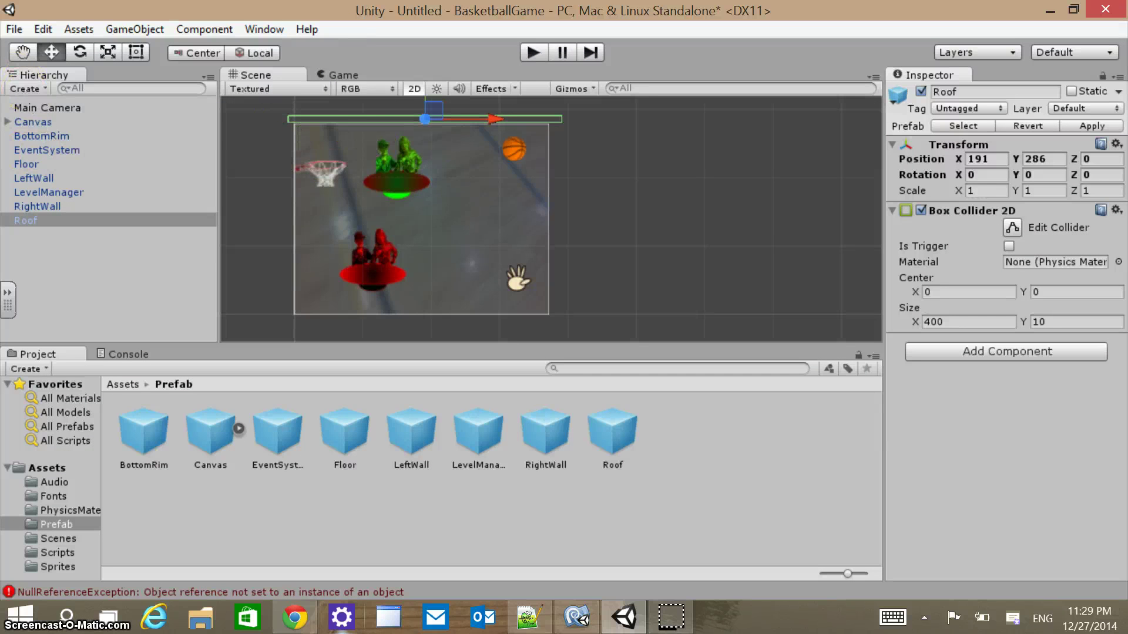
Assign the scene's LevelManager object as the Manager of the Hoop script on the Canvas's Hoop.
left_click(8, 123)
left_click(40, 151)
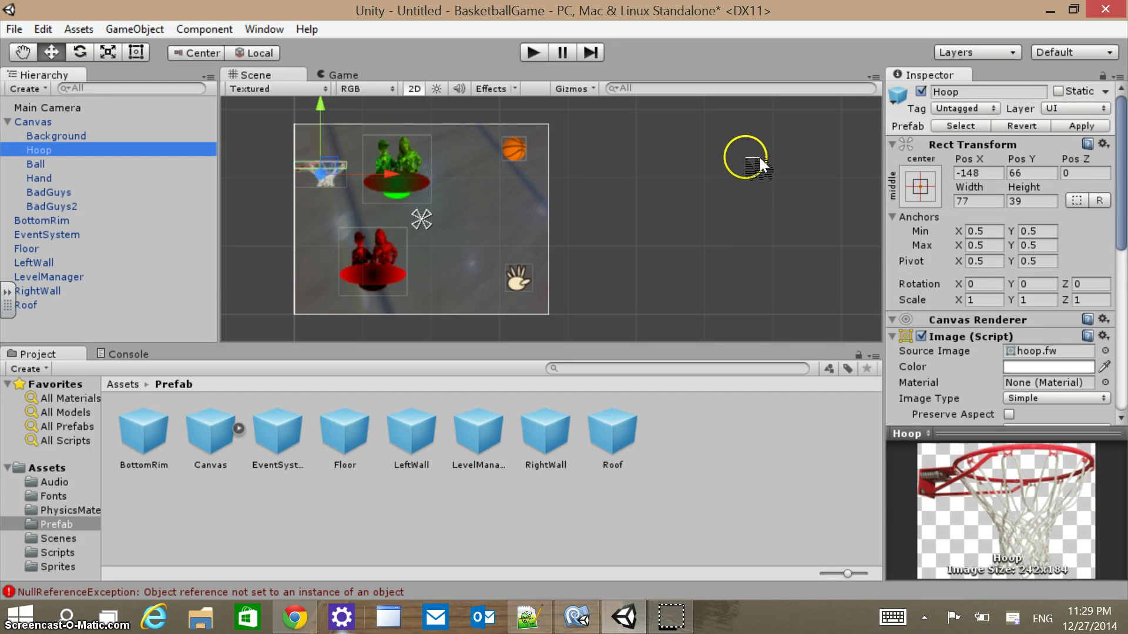
left_click_drag(1120, 244, 1120, 398)
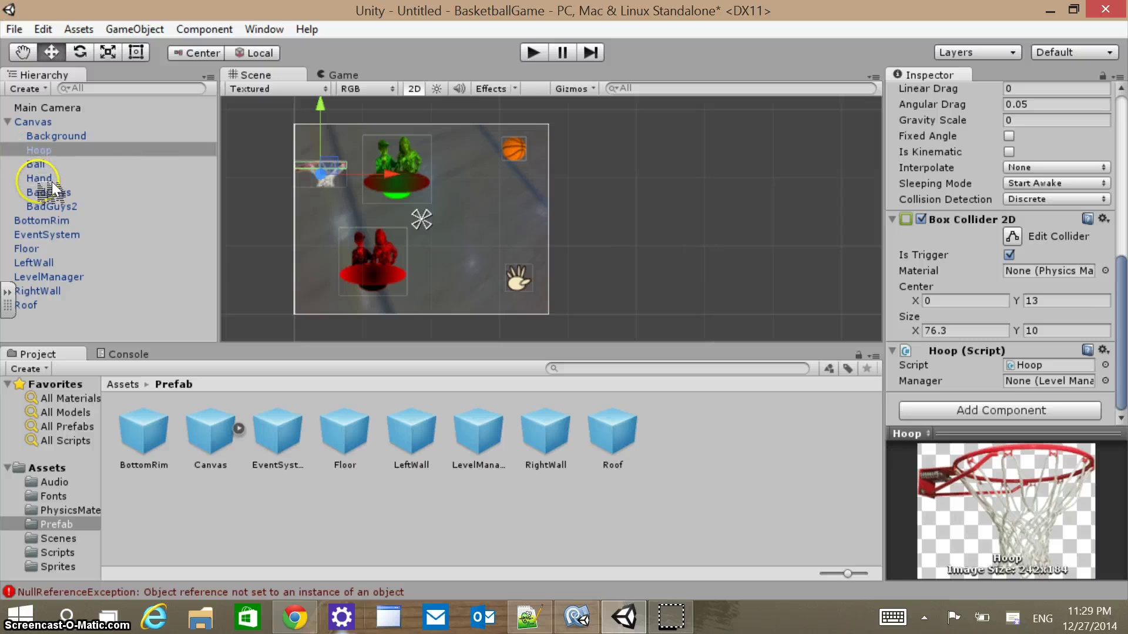
left_click_drag(69, 277, 977, 340)
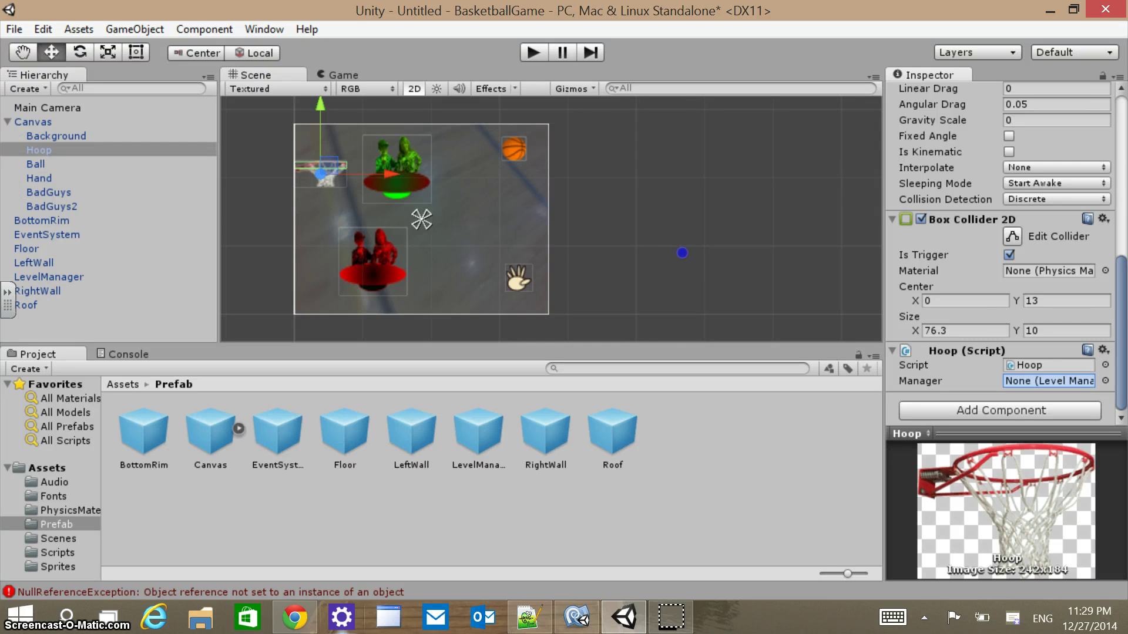
left_click_drag(1023, 379, 1041, 382)
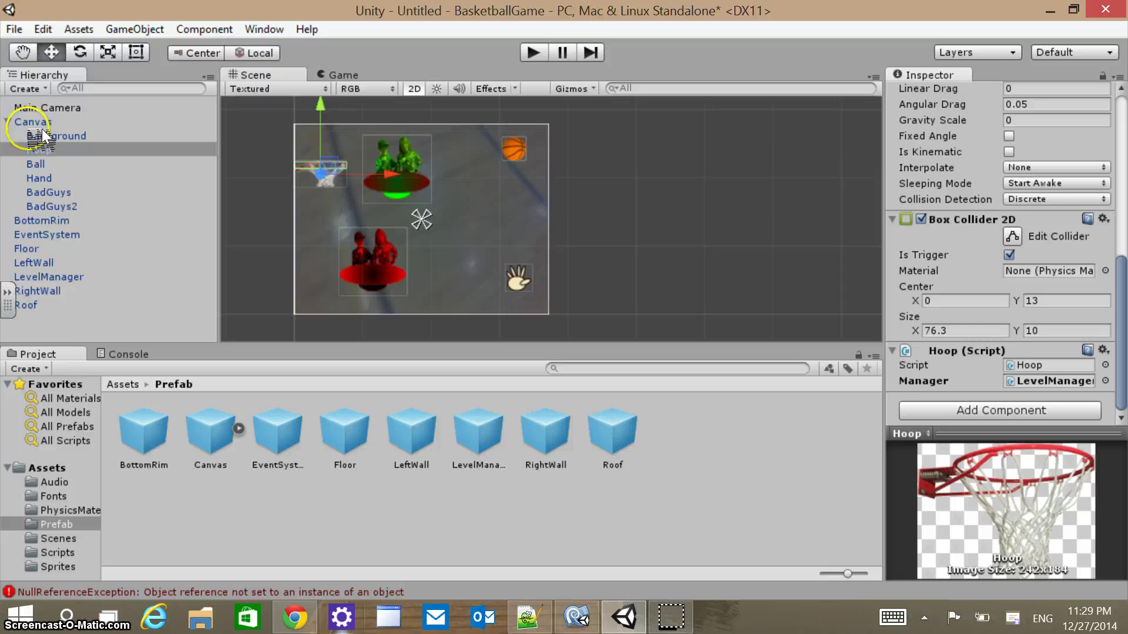
Assign the scene's LevelManager object as the Manager of the Bad Guys script on both BadGuys and BadGuys2.
left_click(46, 192)
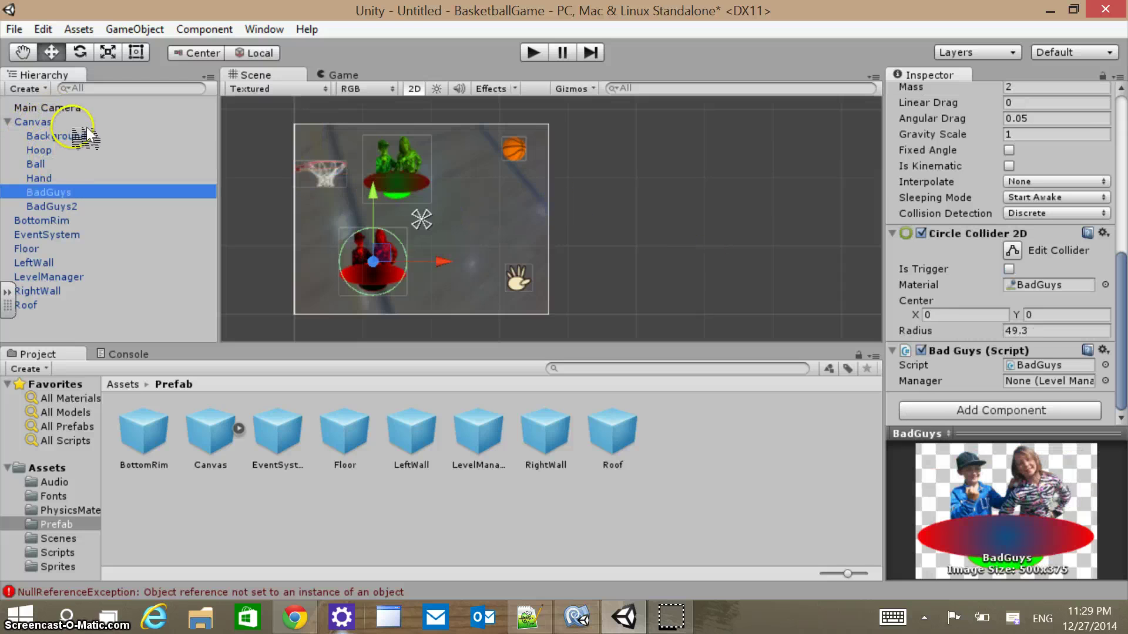
left_click_drag(55, 190, 595, 232)
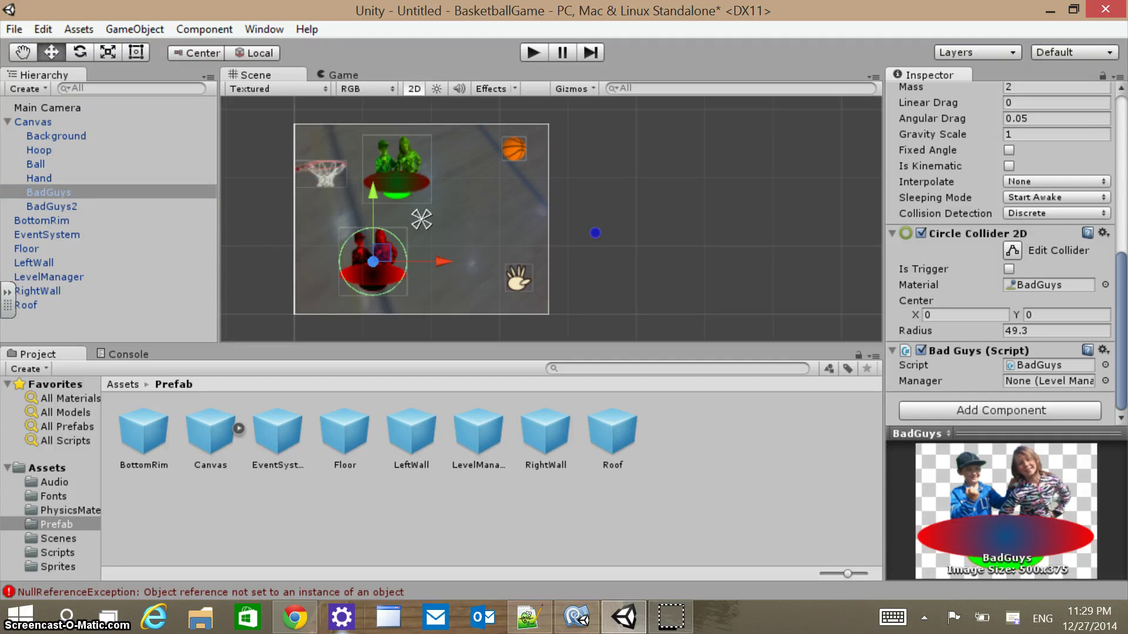
left_click_drag(1007, 379, 1016, 381)
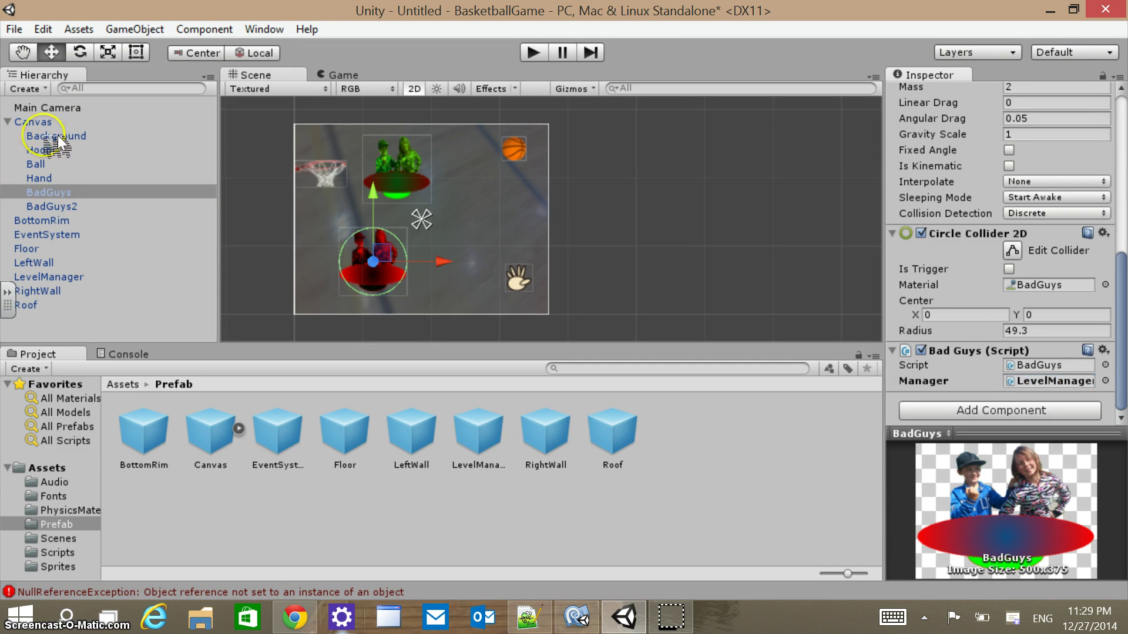
left_click(58, 204)
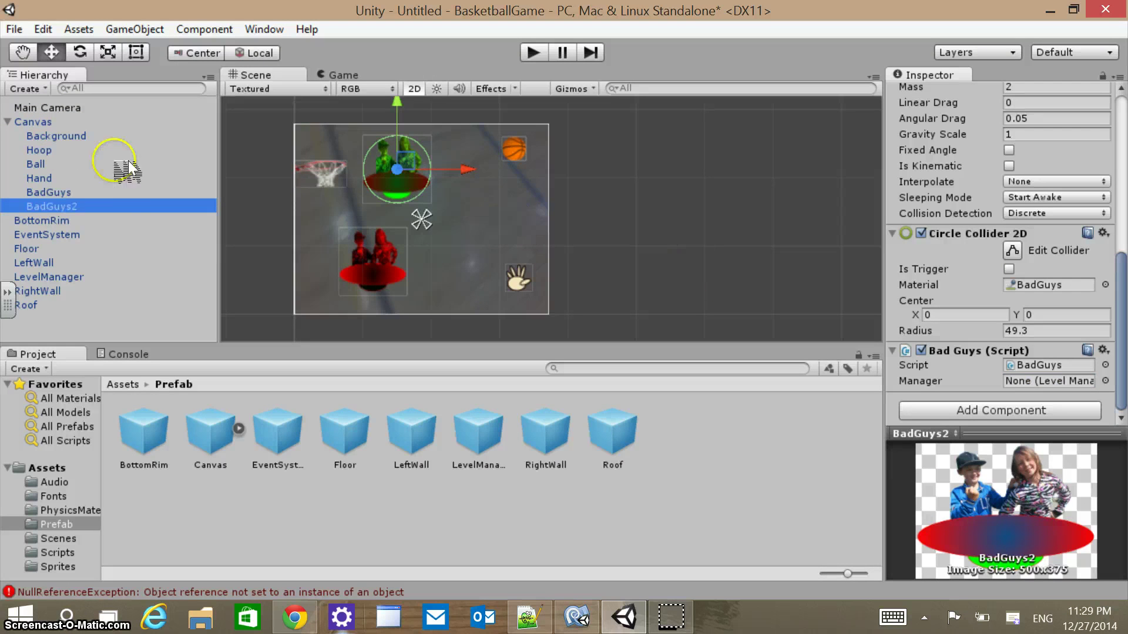
left_click_drag(74, 144, 48, 174)
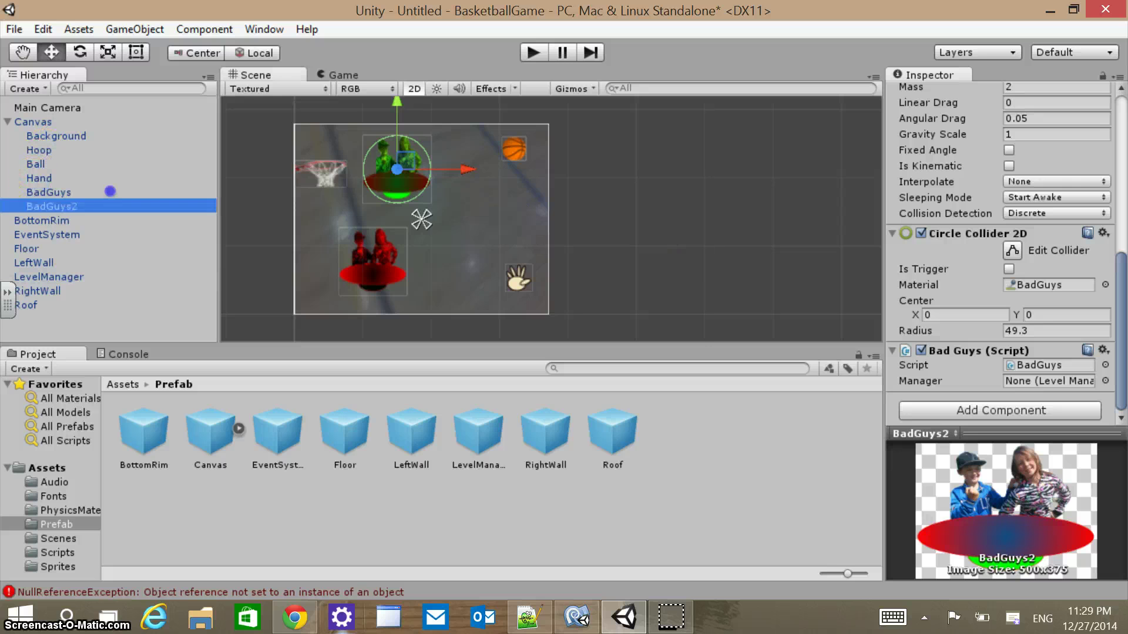
mouse_move(165, 287)
left_mouse_down()
mouse_move(883, 341)
mouse_move(1021, 381)
left_mouse_up()
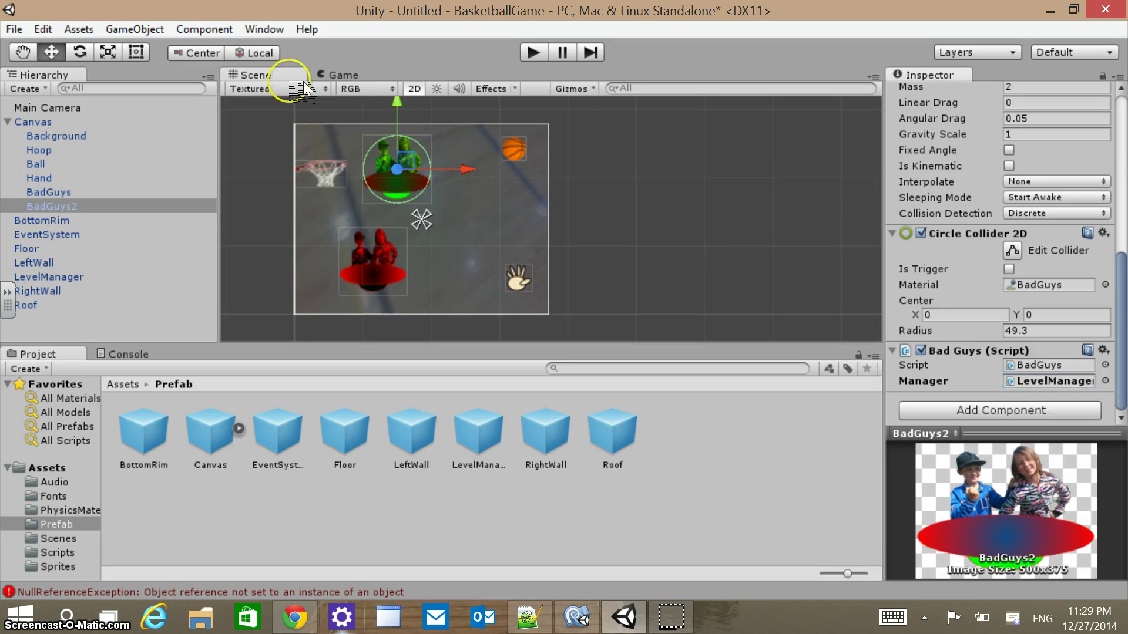
left_click(14, 28)
left_click(56, 93)
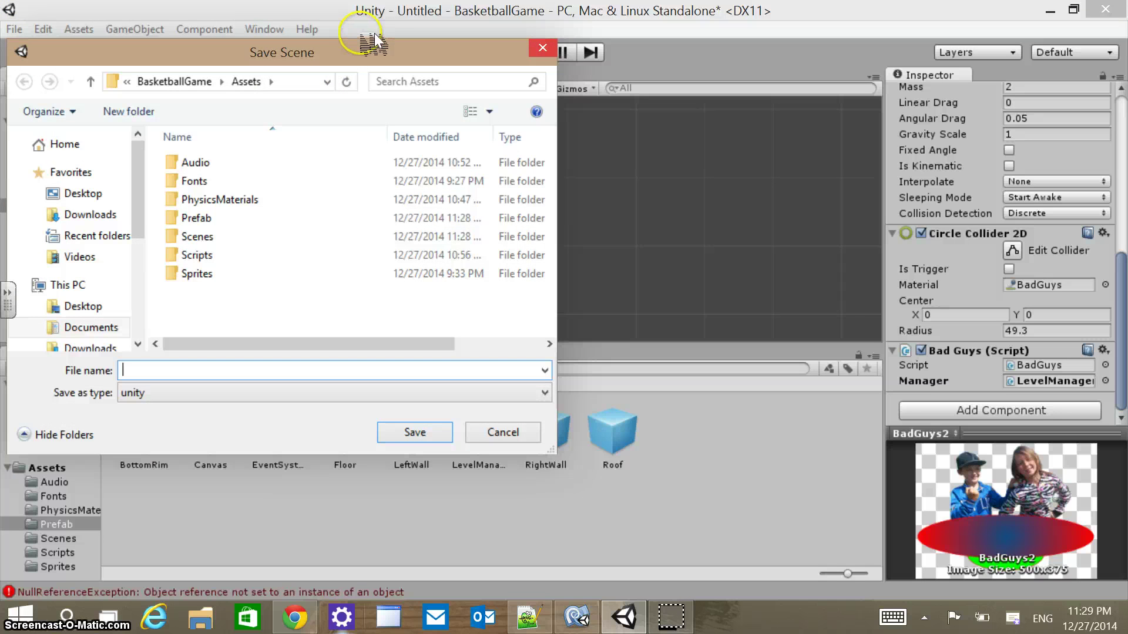
key("Escape")
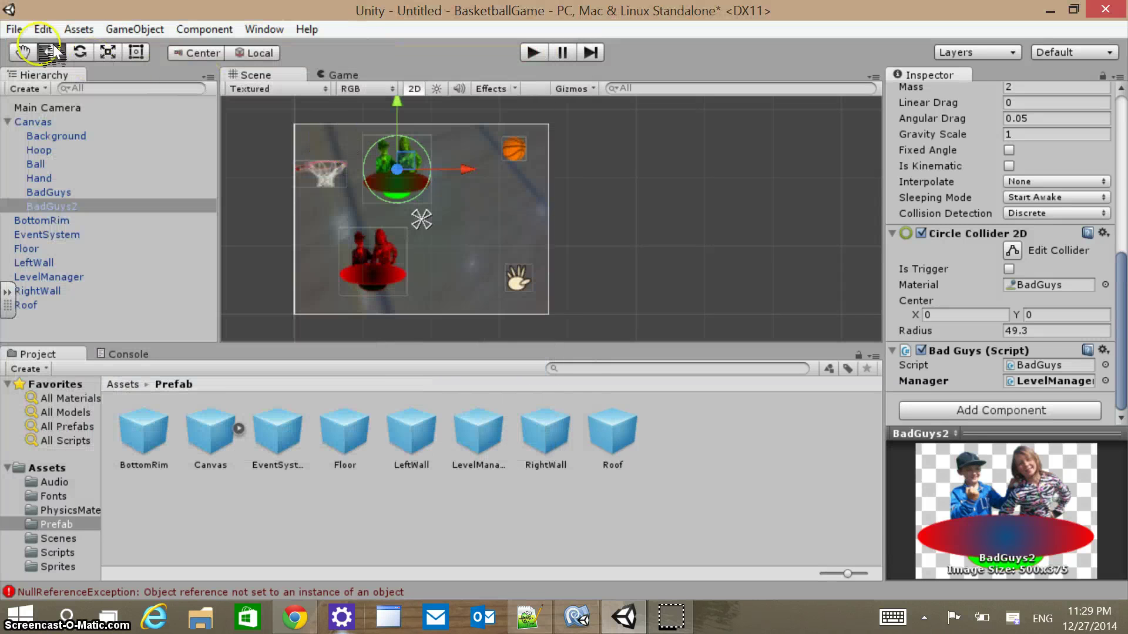
Save the new scene as Level_02.
left_click(15, 28)
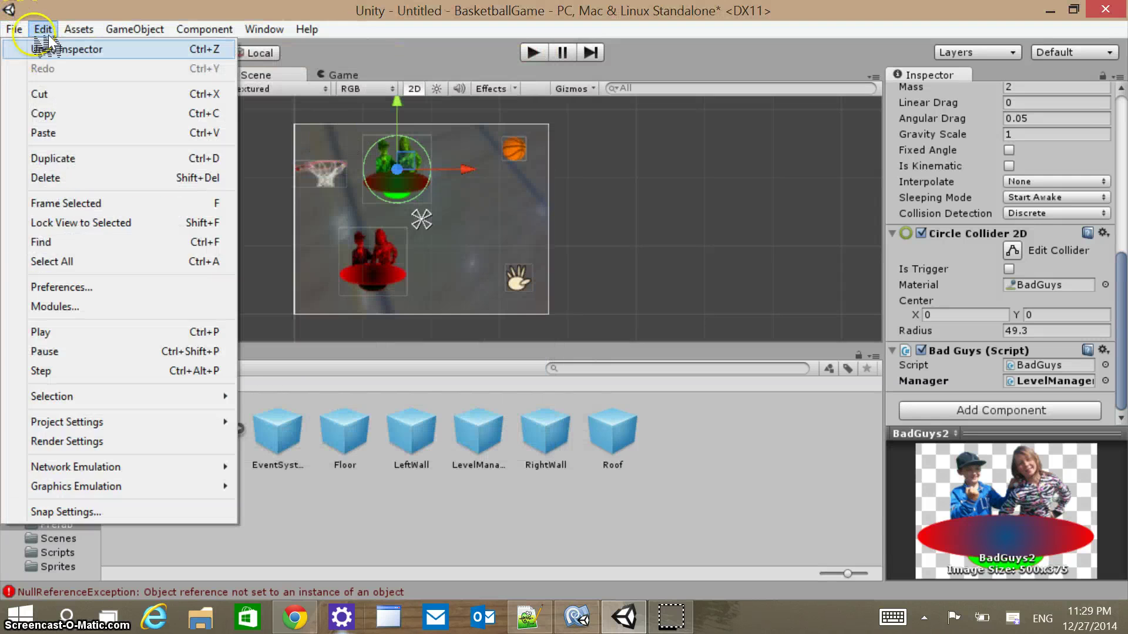
left_click(57, 94)
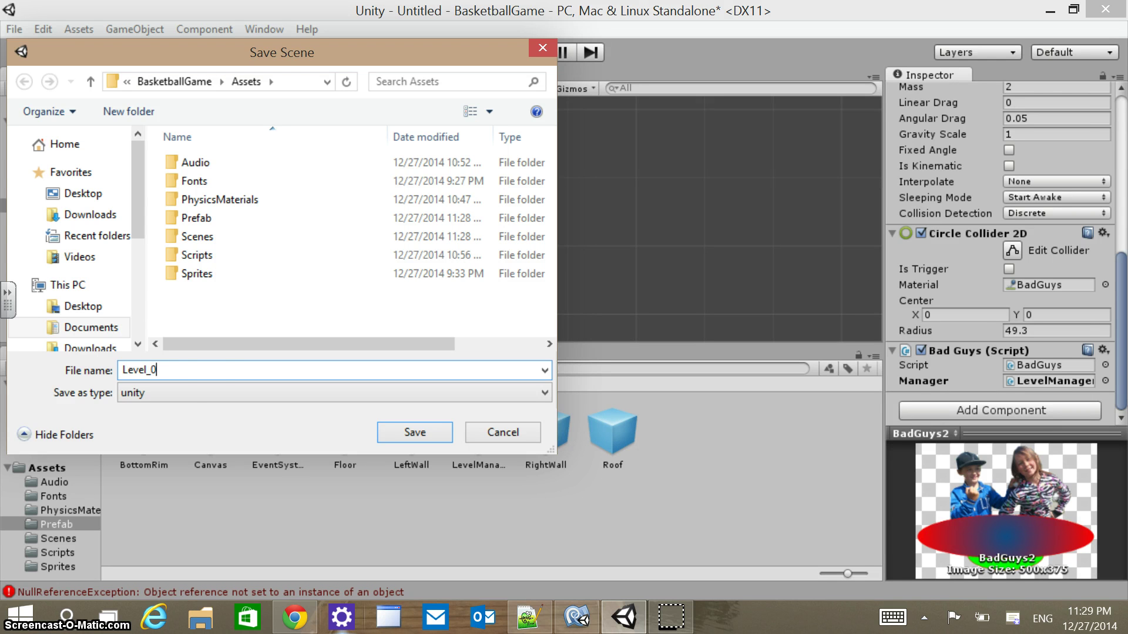
type("Level_02")
key("Return")
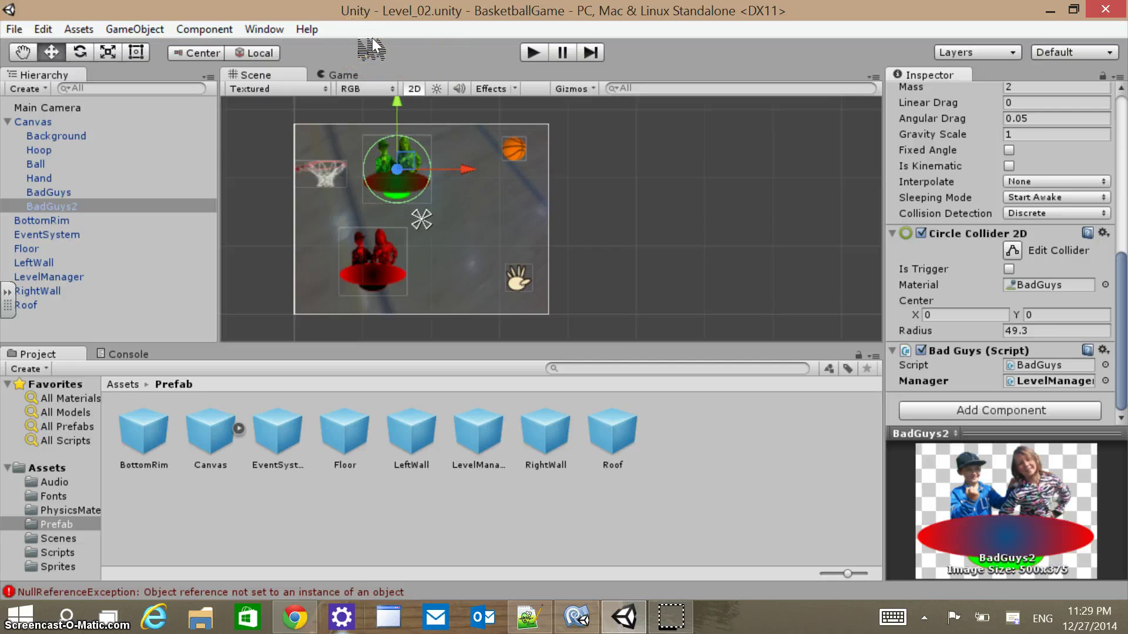
Test-run the Level_02 scene and choose Play Again on the You Lost screen.
key("ctrl+p")
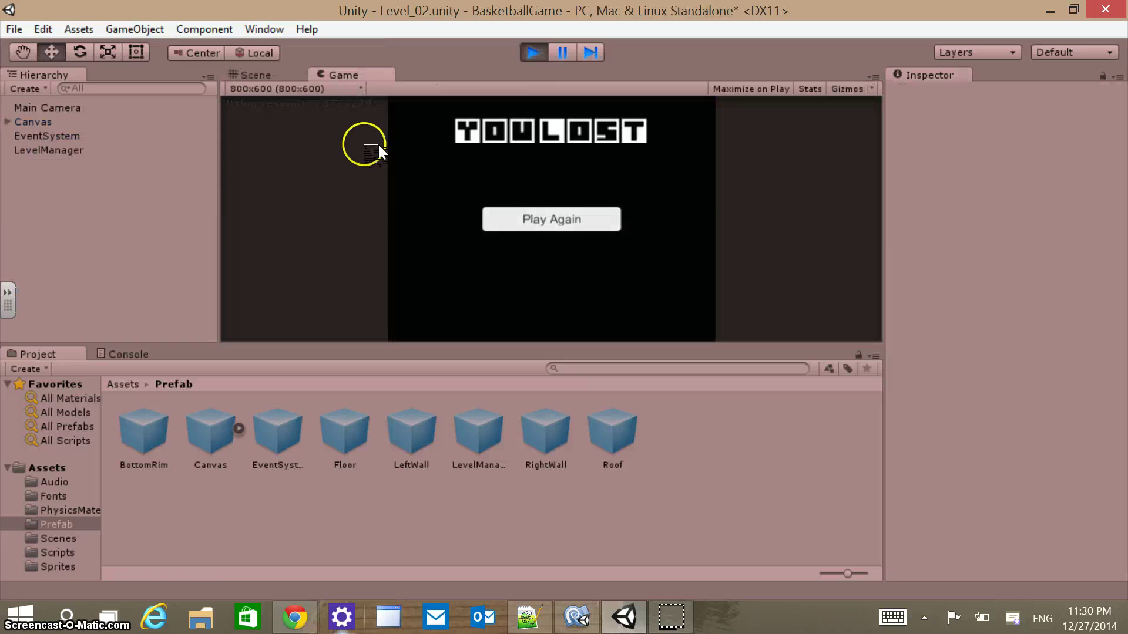
left_click(548, 217)
left_click(578, 215)
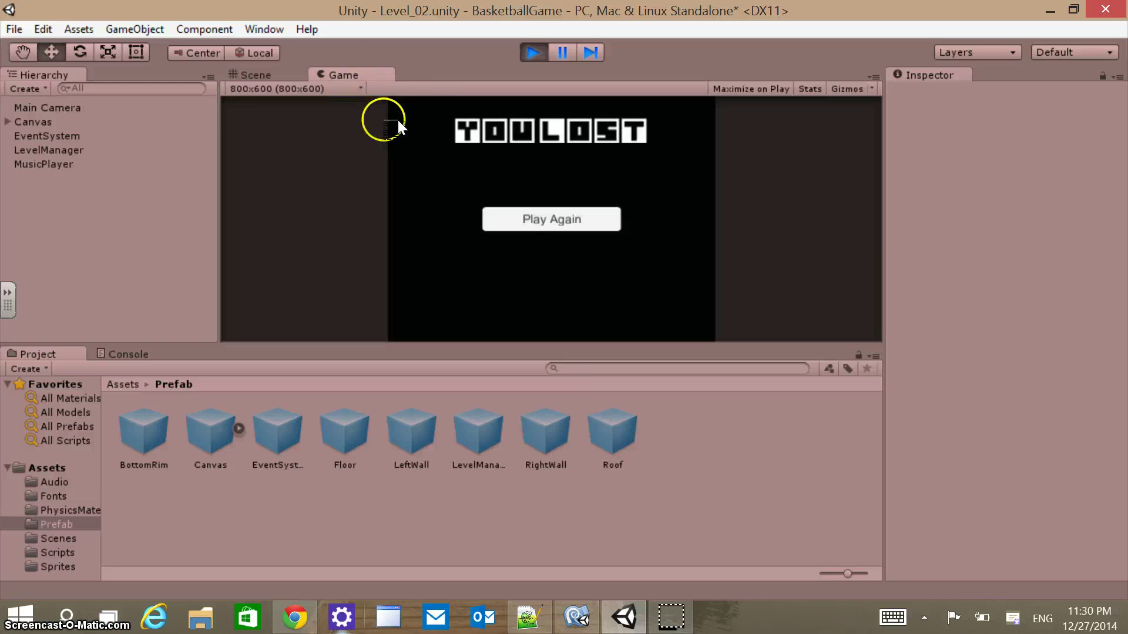
Stop the test run, duplicate the Canvas's BadGuys2 object and name the copy BadGuys3.
left_click(533, 52)
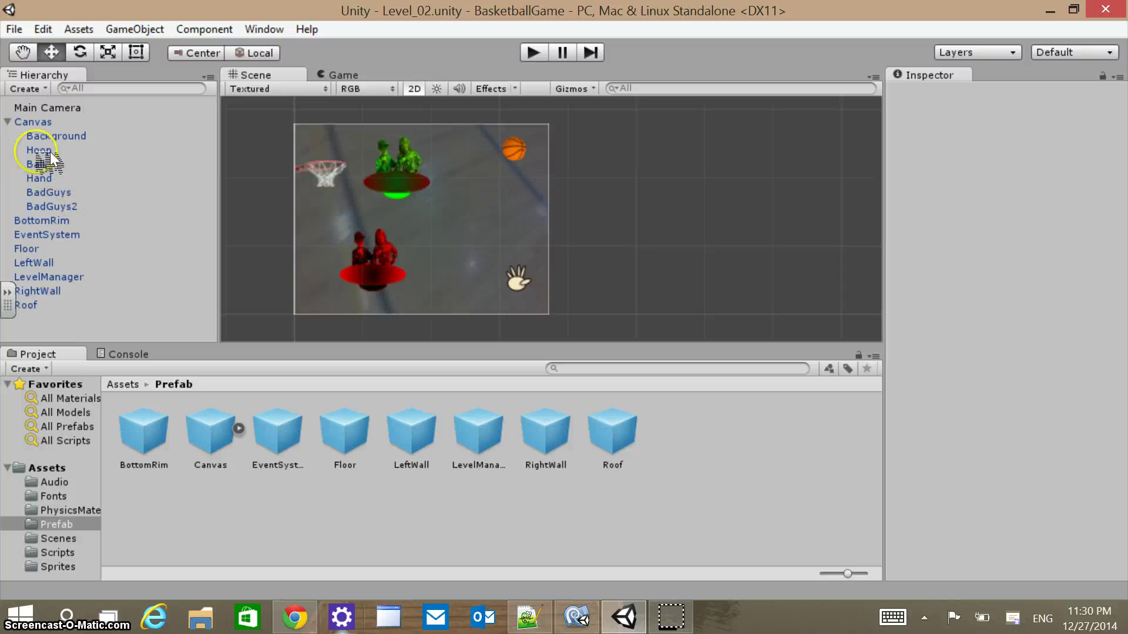
left_click(49, 206)
right_click(51, 206)
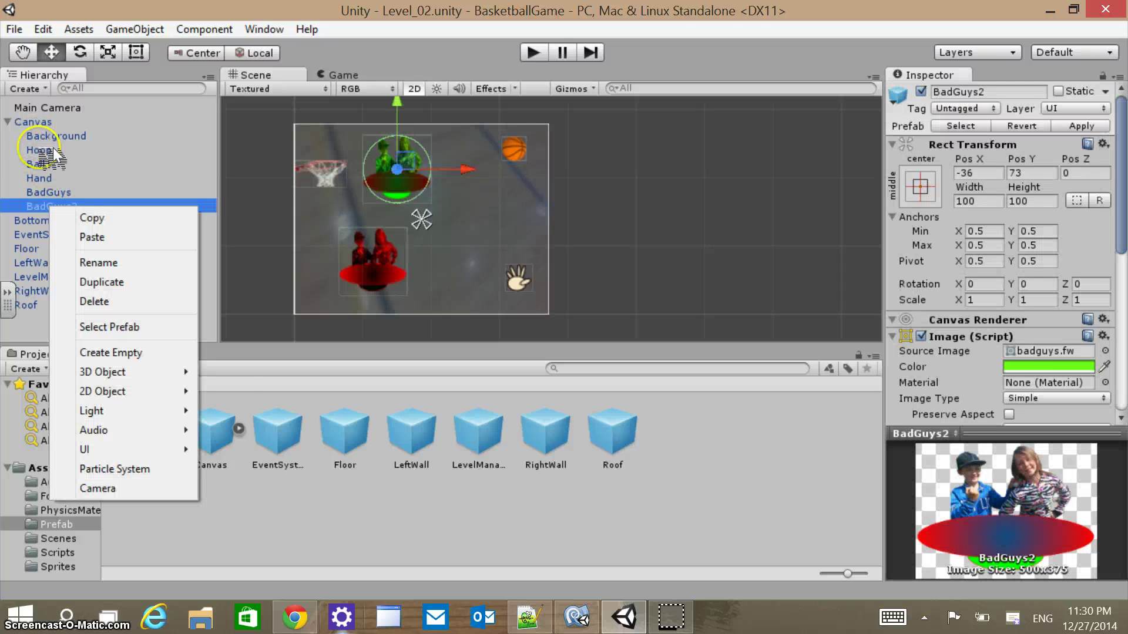
left_click(105, 284)
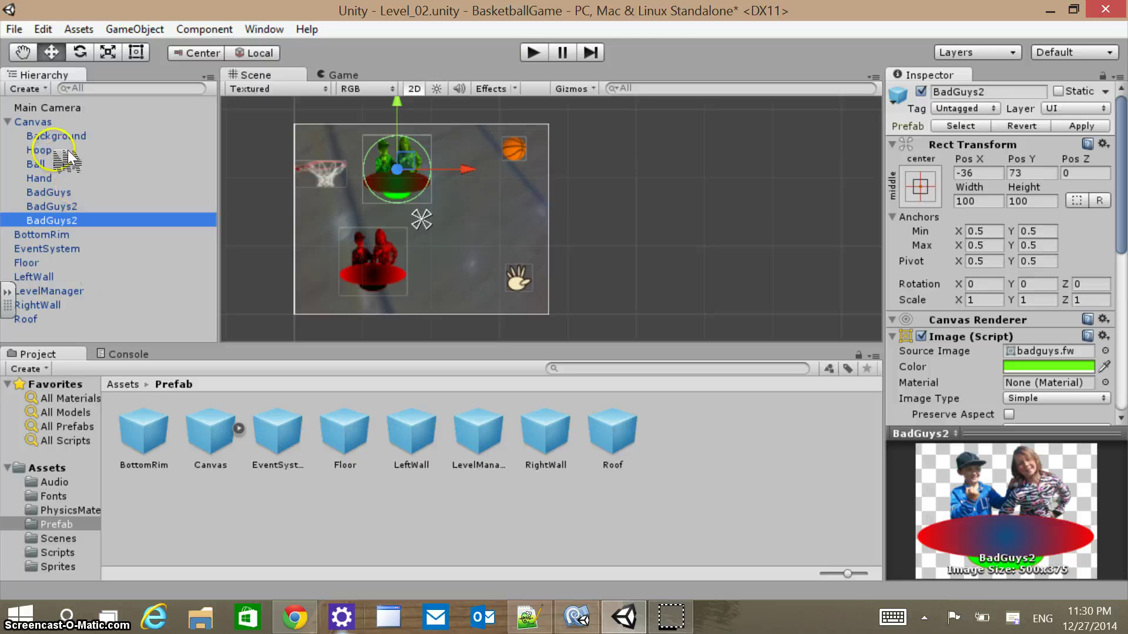
left_click(993, 91)
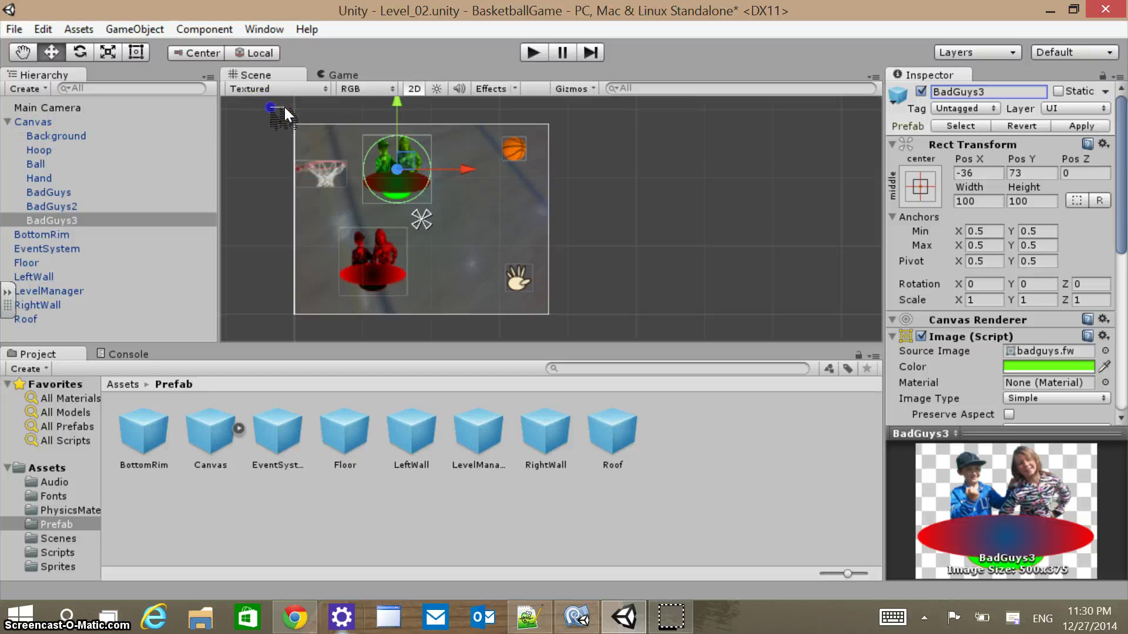
Move BadGuys3 to about X 43, Y -67, between the red bad guys and the hand, and set its image color to blue.
left_click_drag(286, 114, 321, 178)
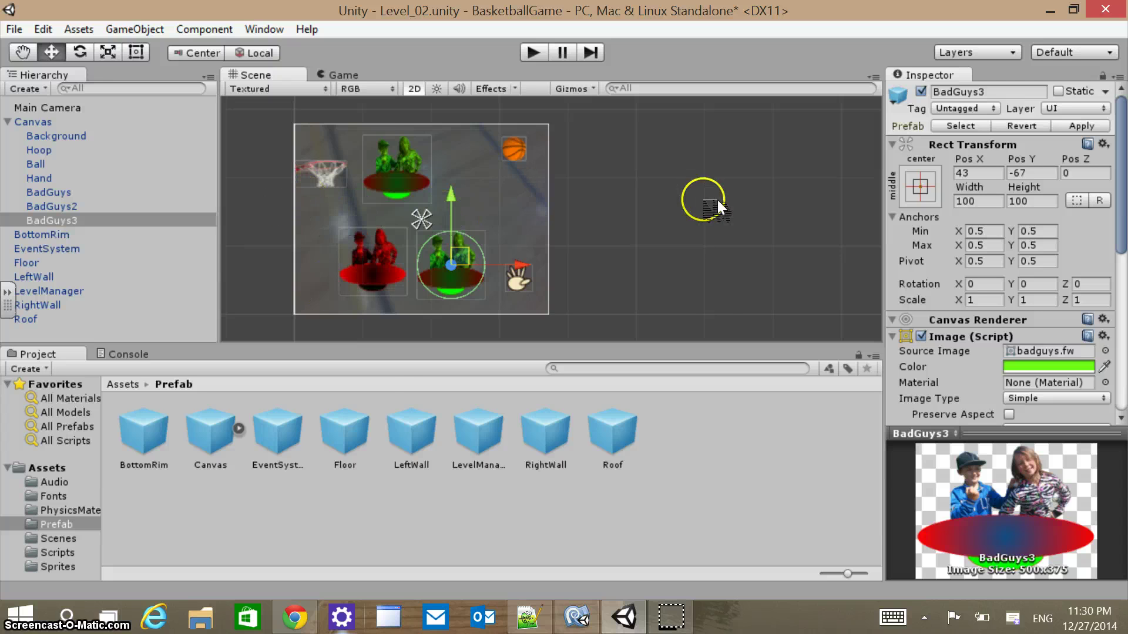
left_click(716, 242)
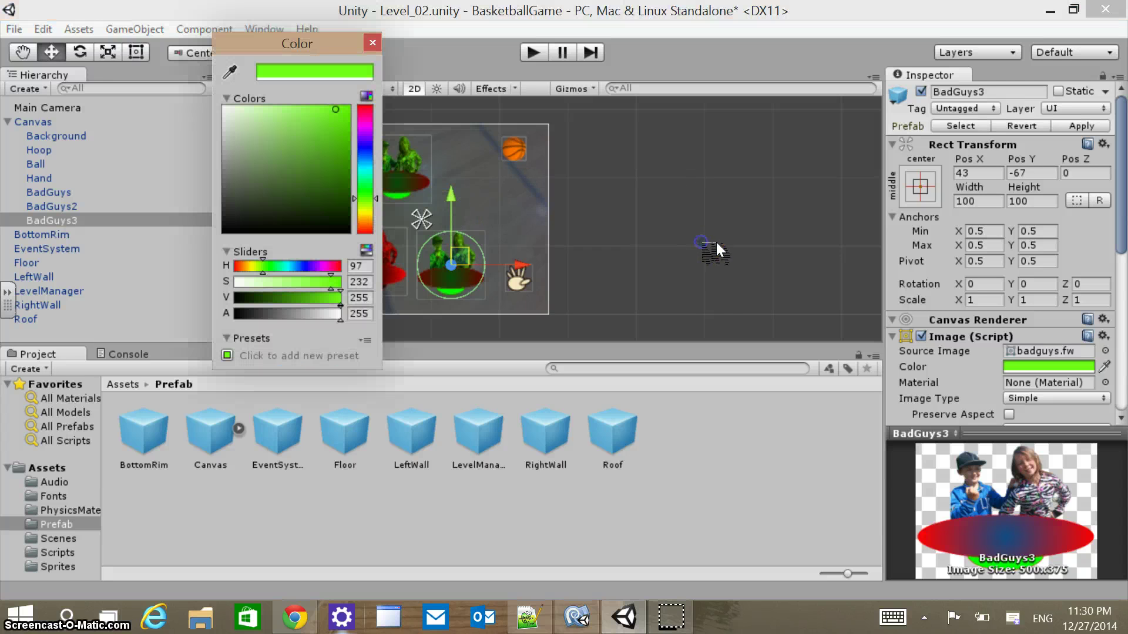
left_click(259, 101)
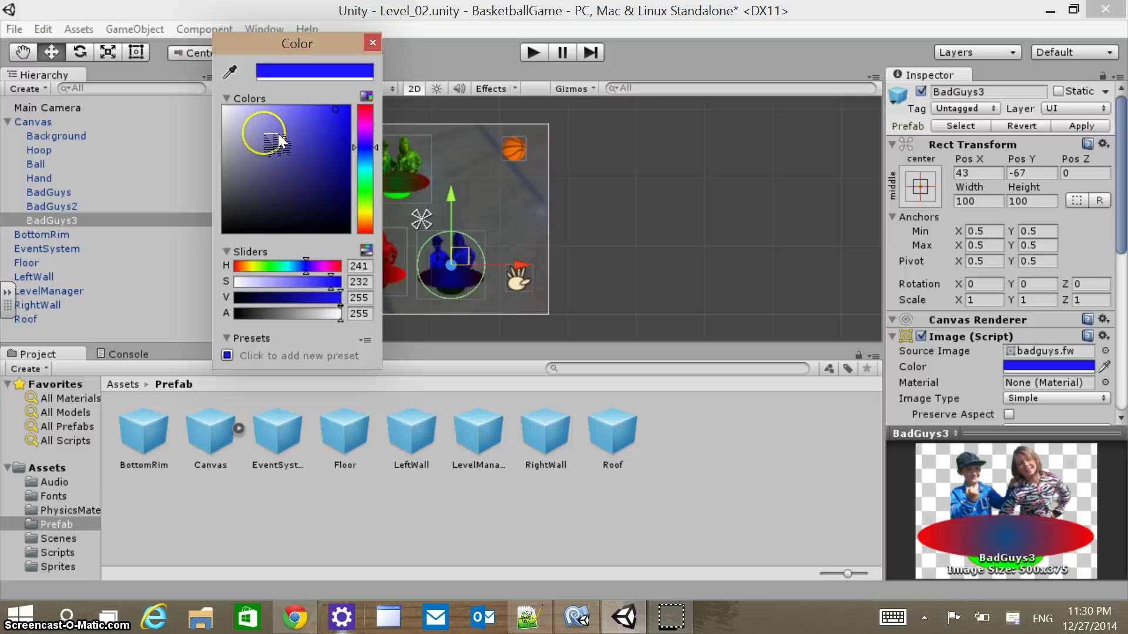
left_click(373, 42)
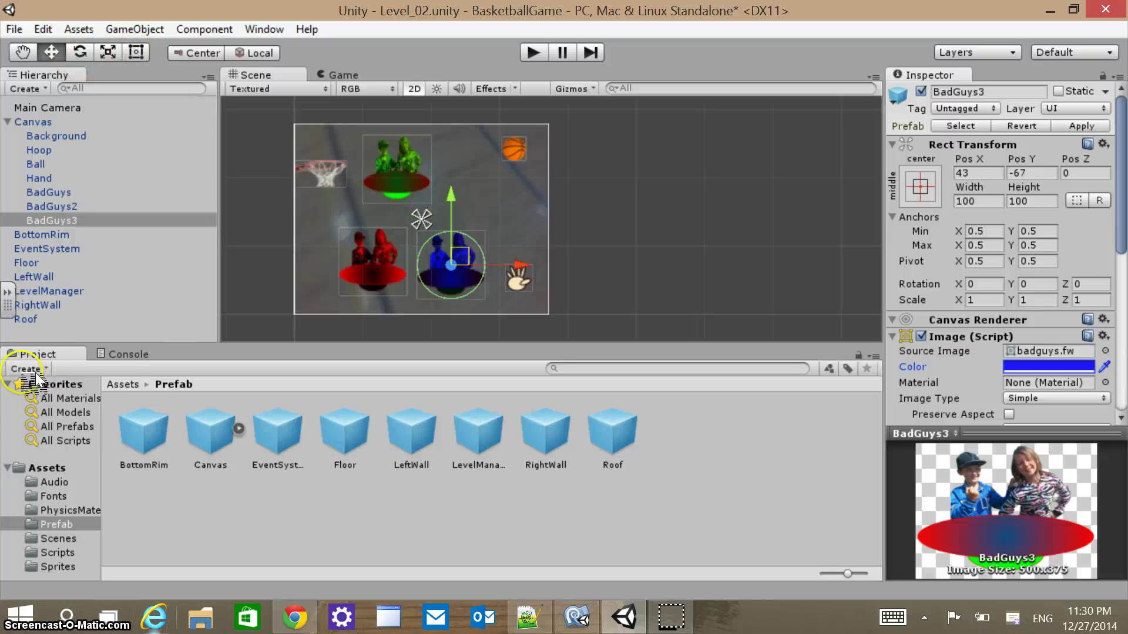
Move the Level_02 scene file from Assets into the Scenes folder and save the scene.
left_click(47, 469)
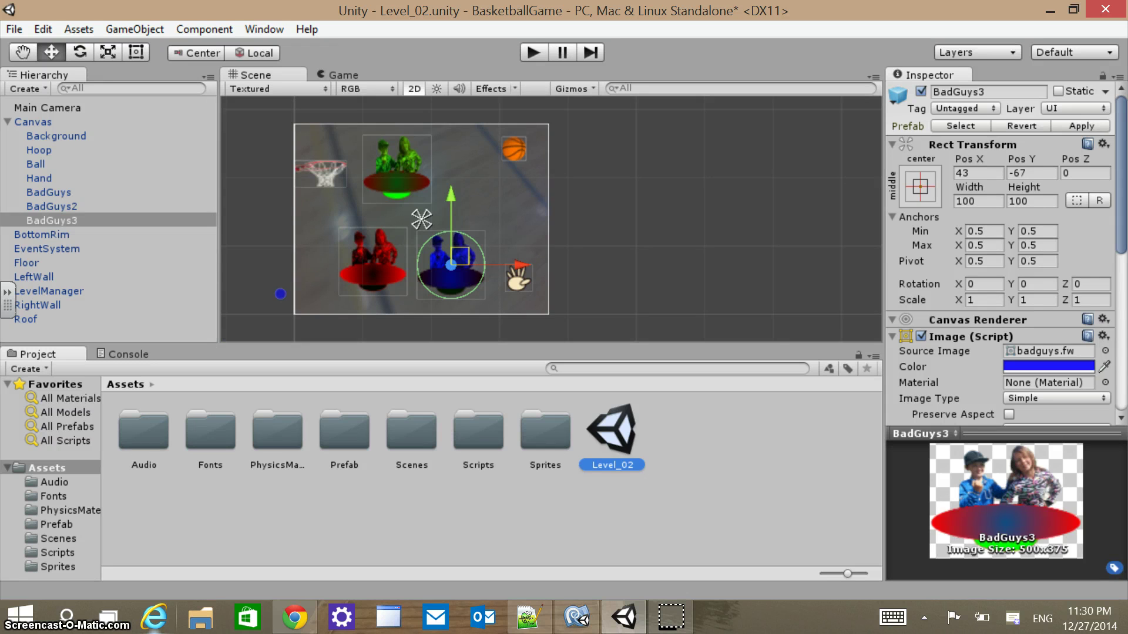
left_click_drag(612, 432, 418, 439)
double_click(419, 439)
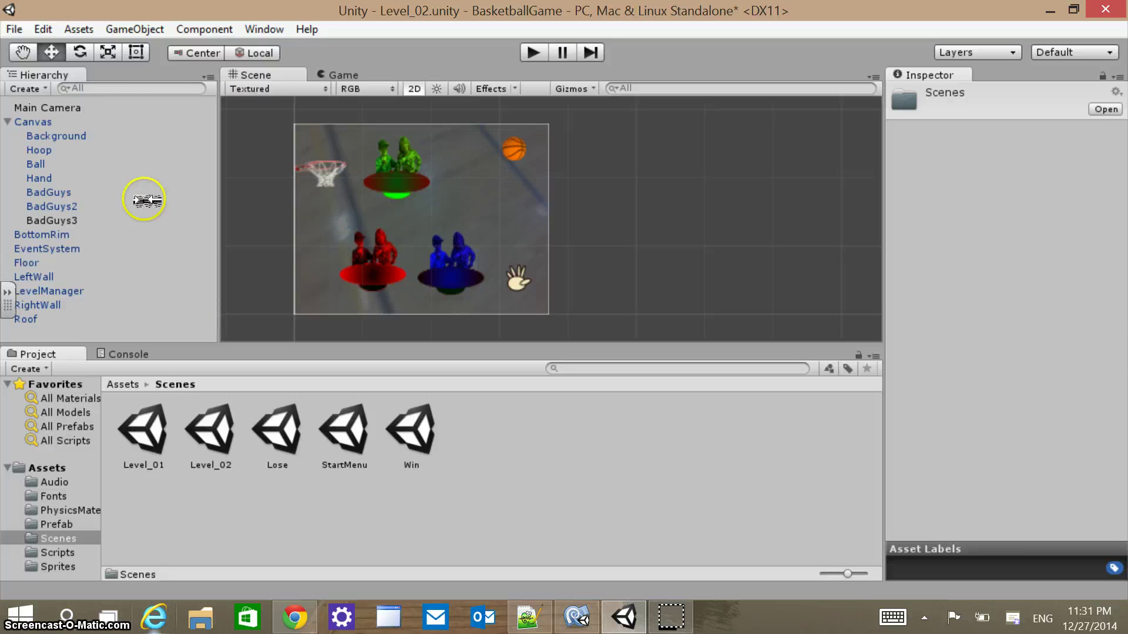
left_click_drag(144, 201, 114, 300)
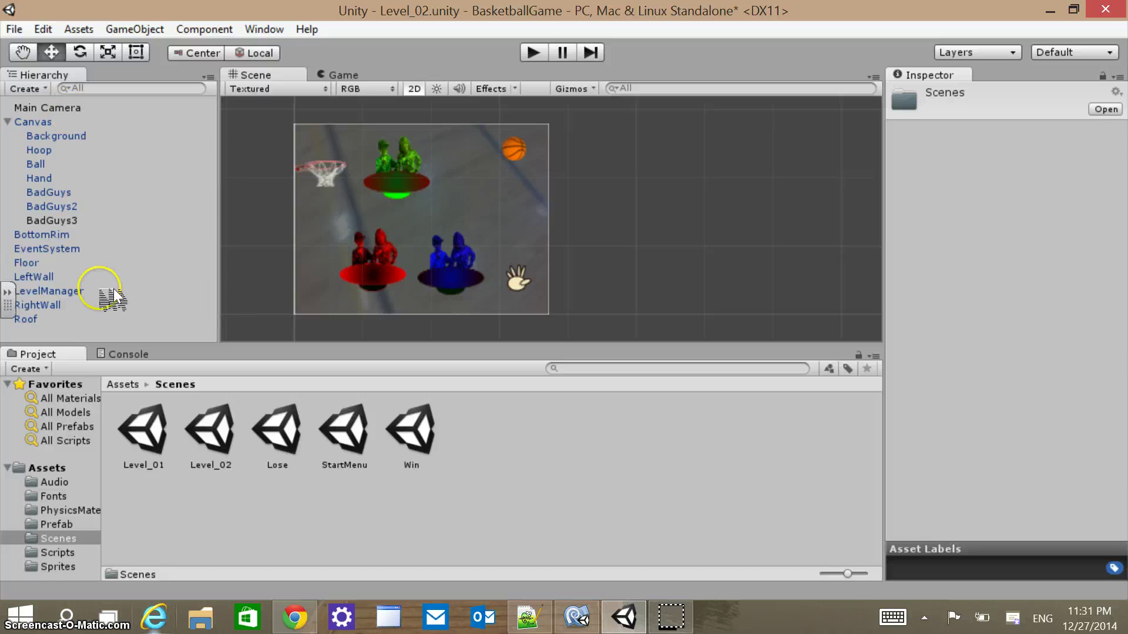
left_click(14, 29)
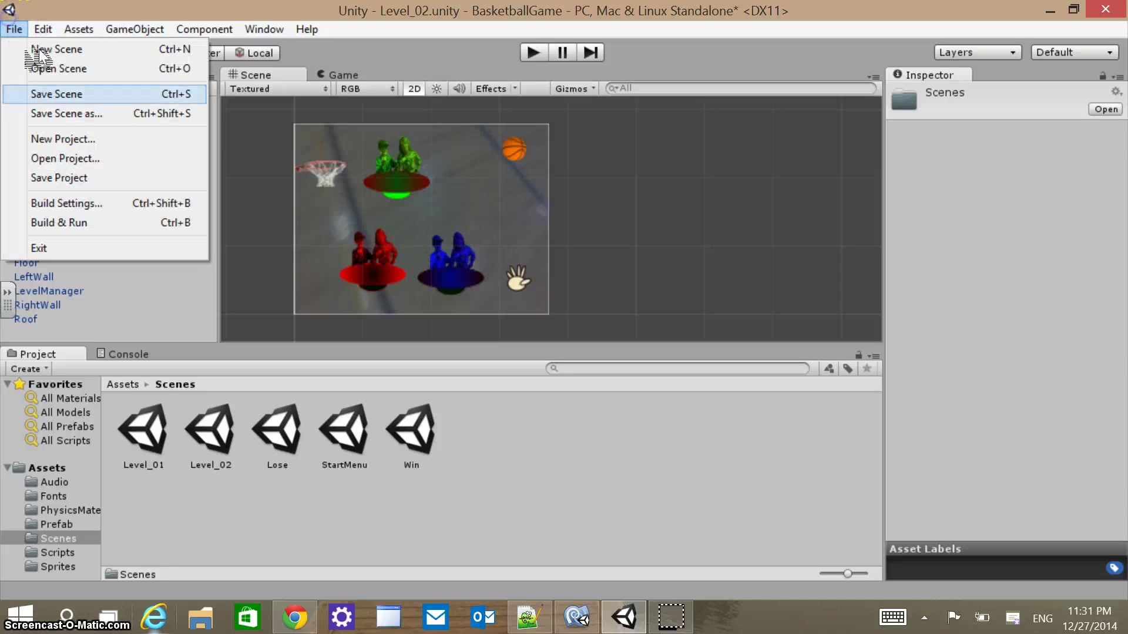
left_click(56, 94)
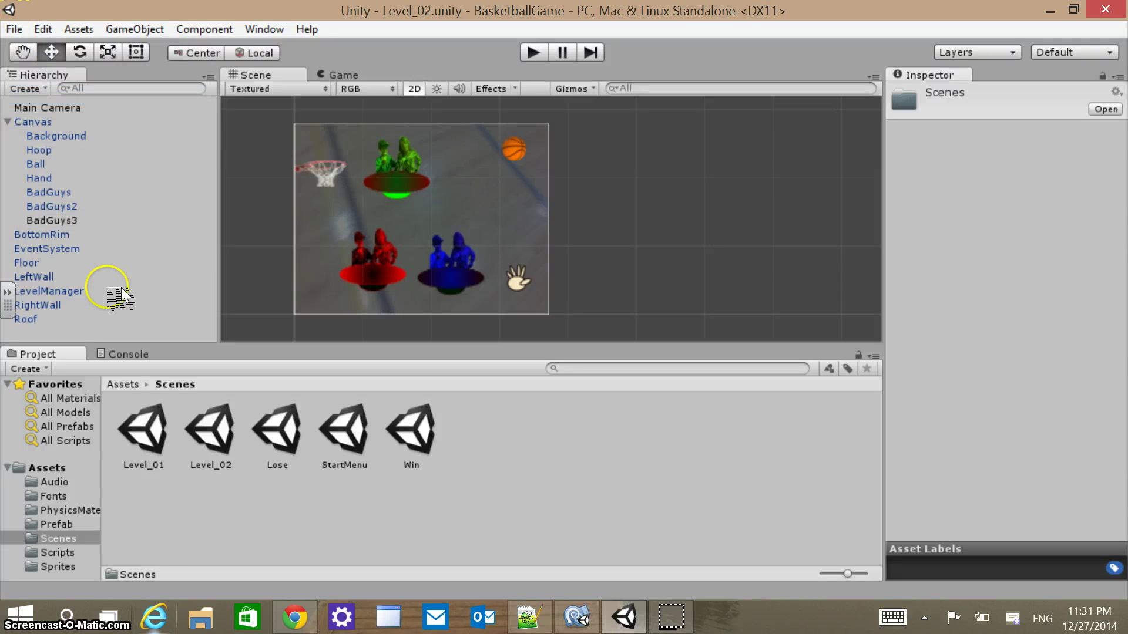
Open the Level_01 scene, expand its Canvas and open the Hoop script in MonoDevelop.
double_click(143, 431)
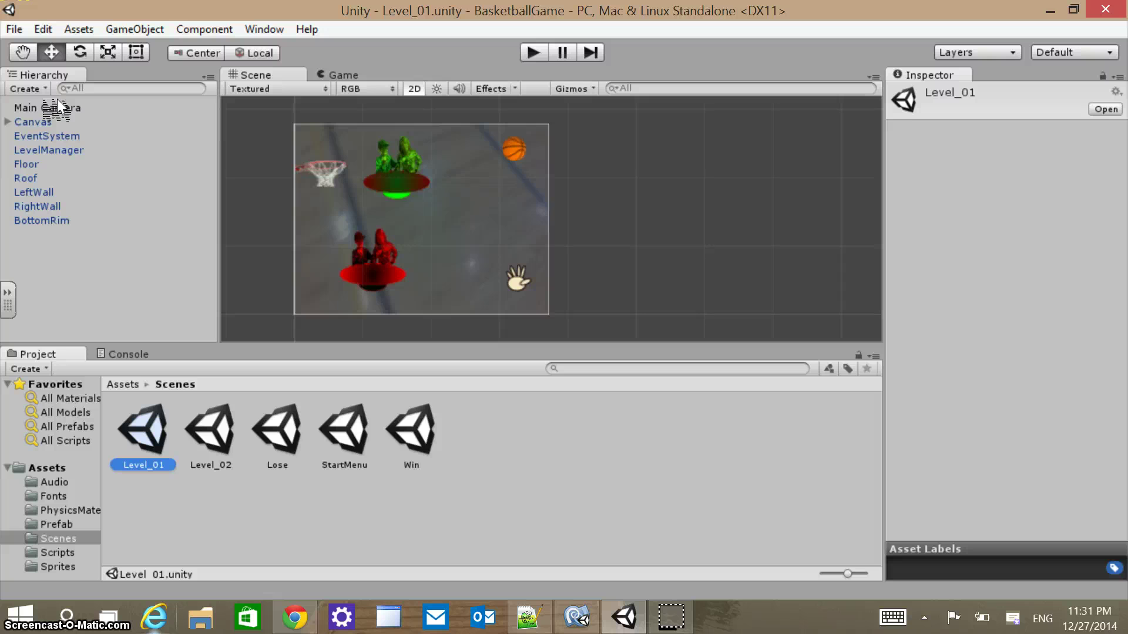
left_click(8, 121)
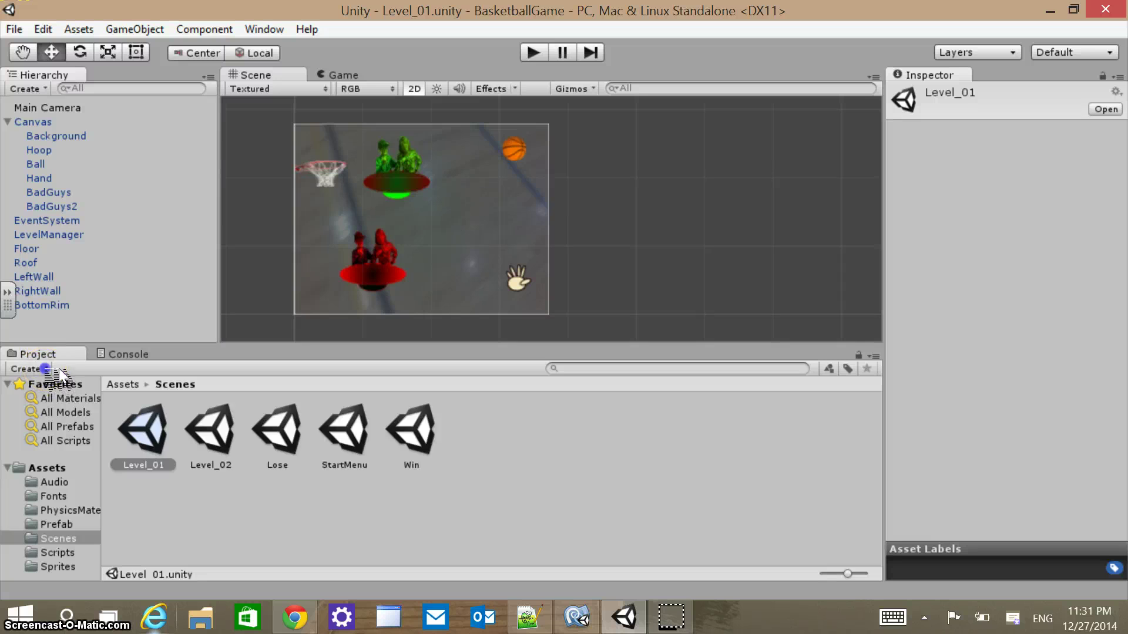
left_click(67, 553)
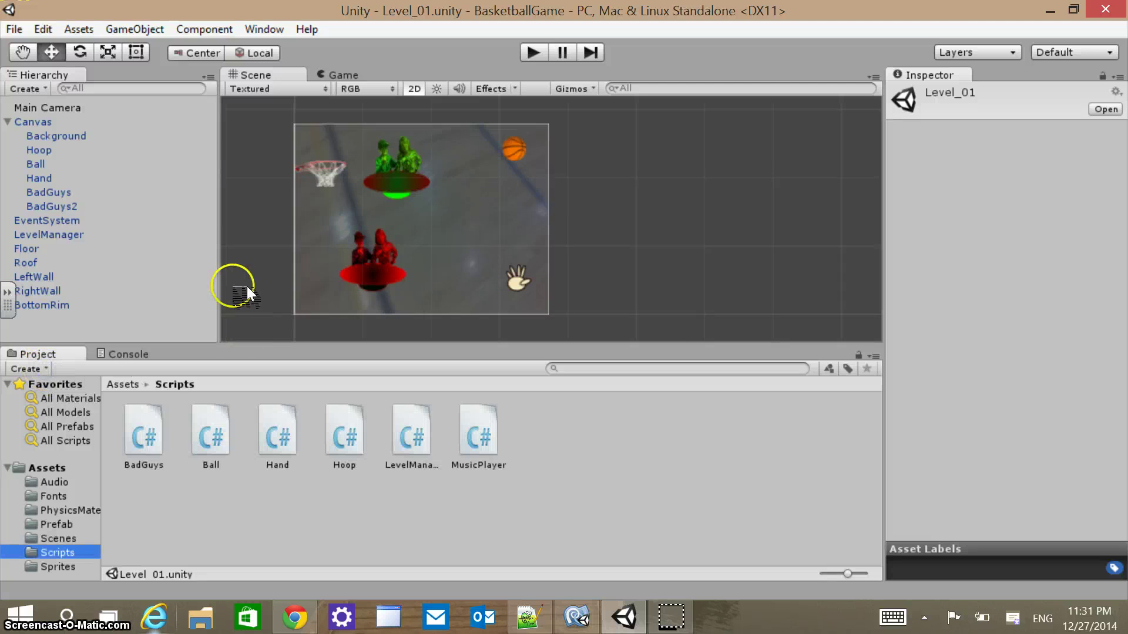
left_click(348, 431)
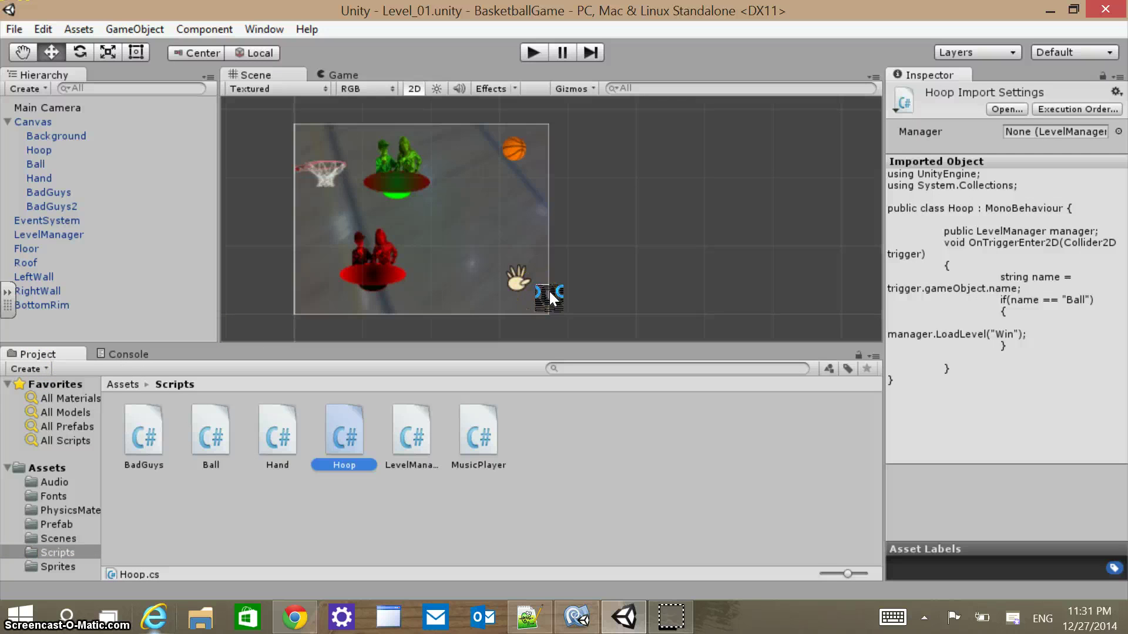
key("Return")
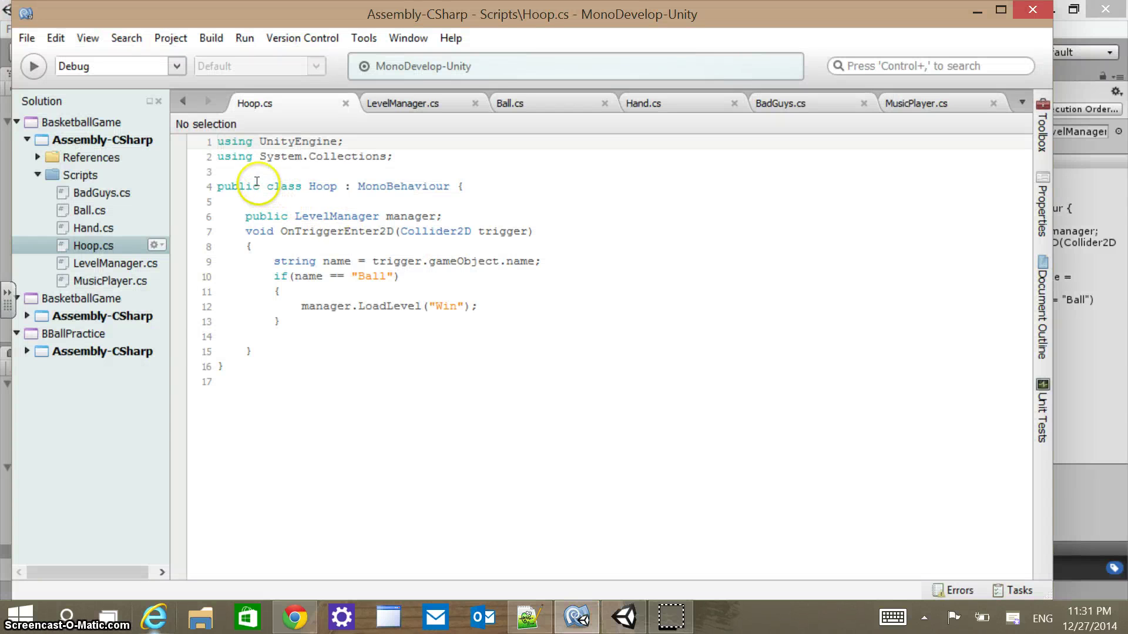
Change the level loaded by the Hoop script's LoadLevel call to "Level_02", save the script and return to Unity.
left_click(304, 203)
key("BackSpace")
key("BackSpace")
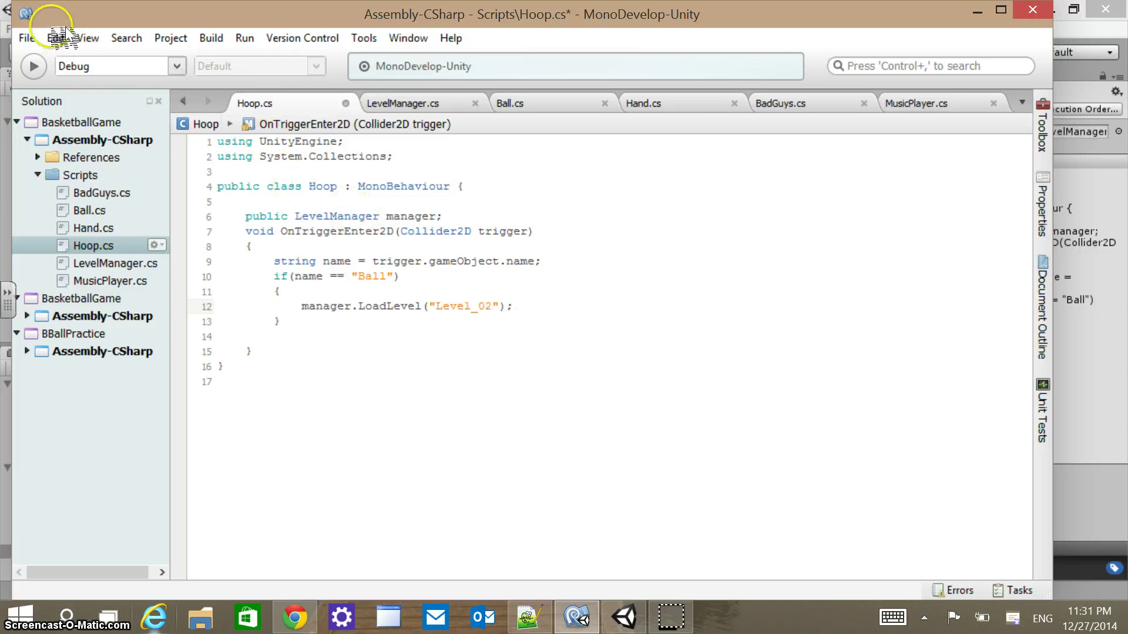
left_click(27, 37)
left_click(53, 107)
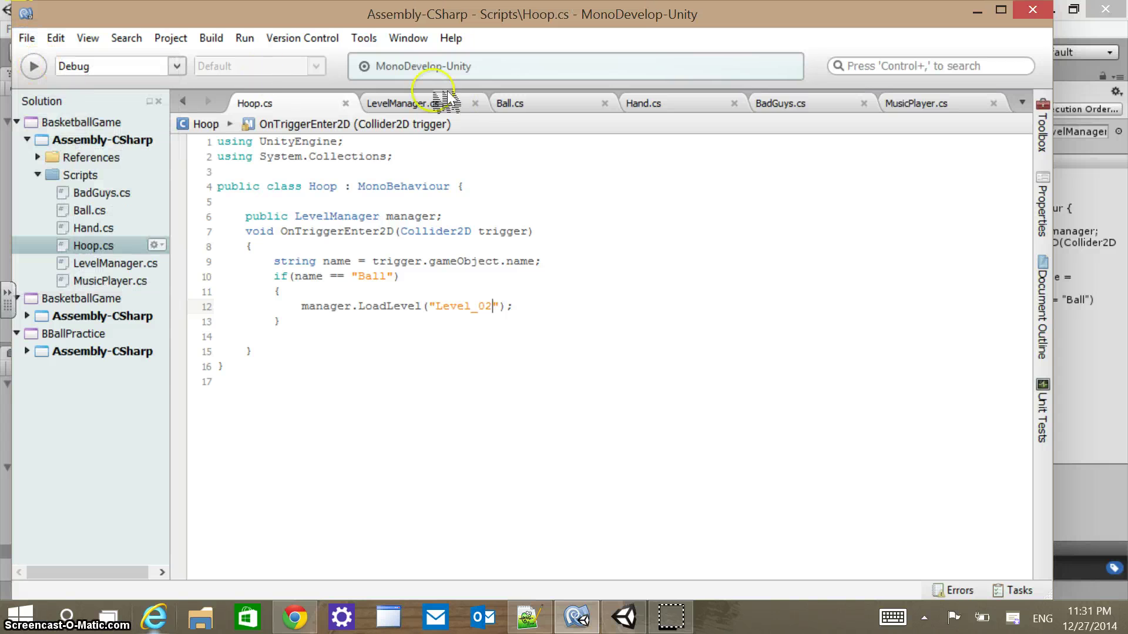
left_click(977, 11)
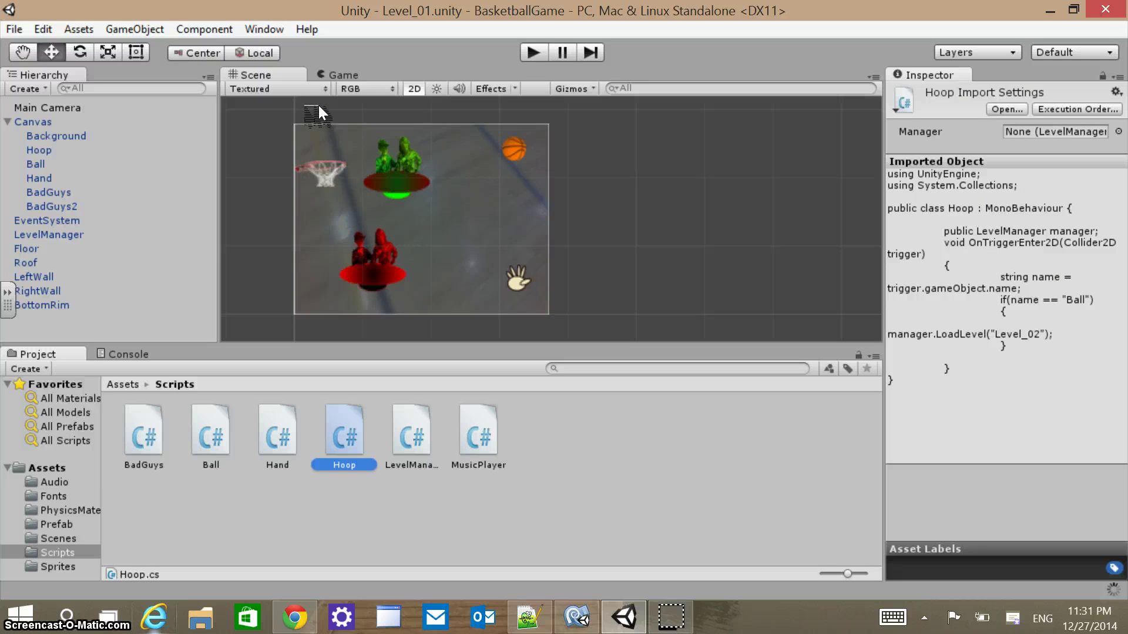
left_click(49, 192)
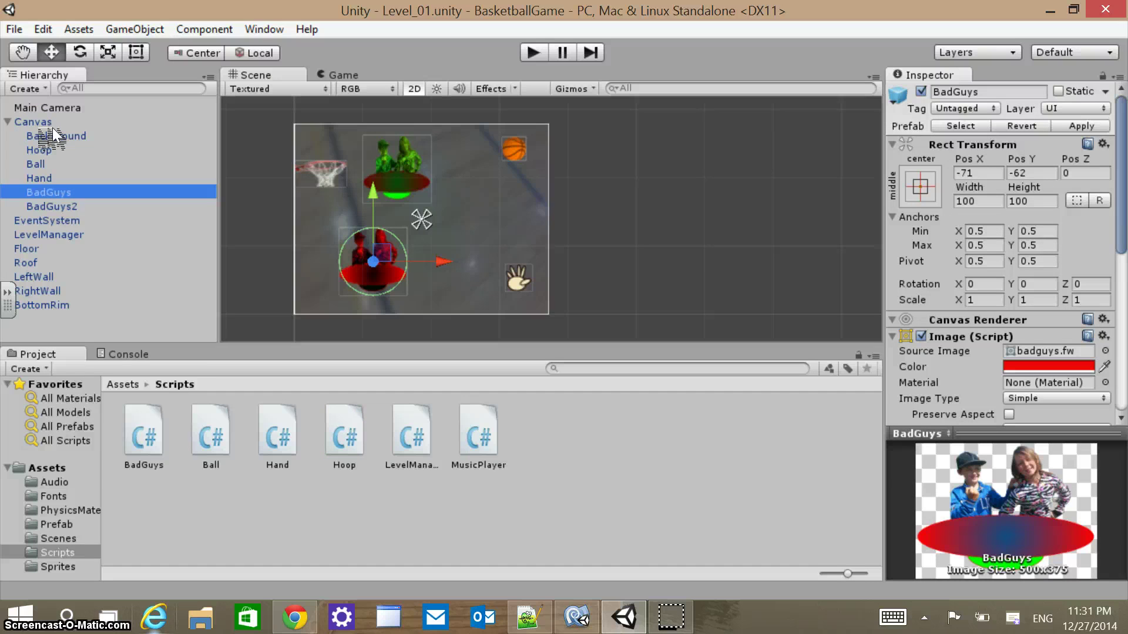
right_click(58, 192)
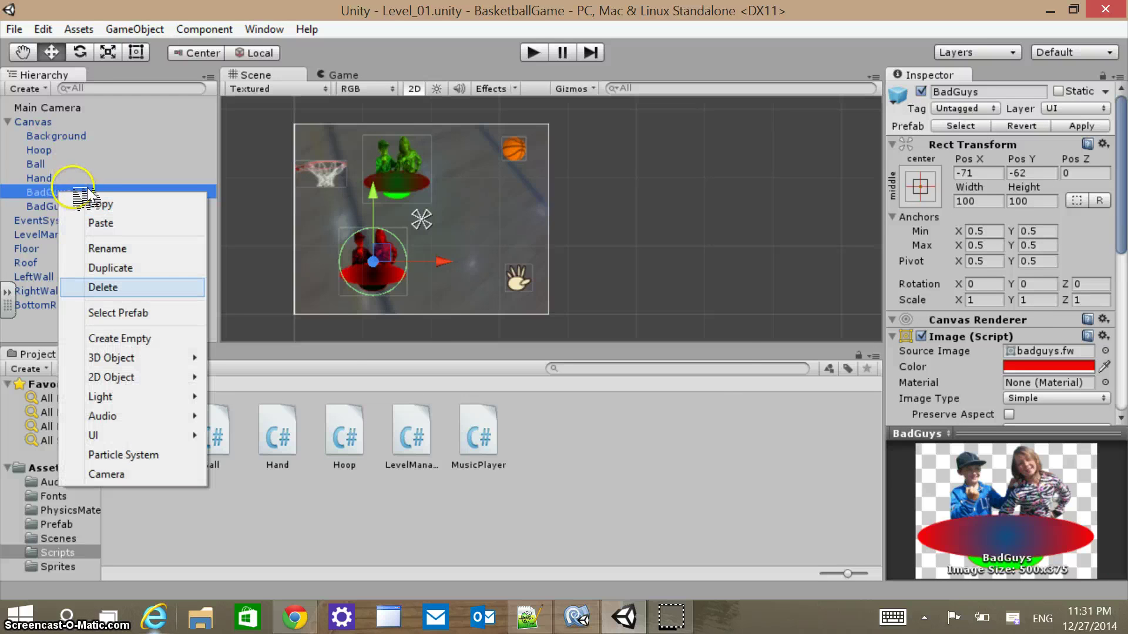
left_click(109, 285)
left_click(415, 226)
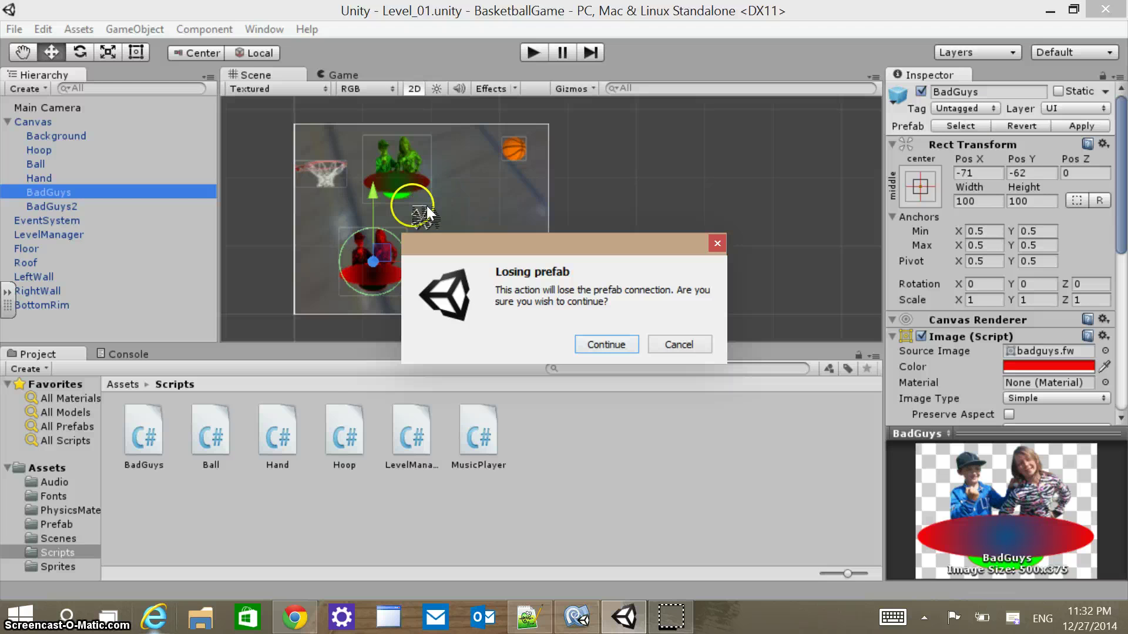
left_click(677, 347)
Delete BadGuys2 from Level_01's Canvas, accepting the loss of the prefab connection, and save the scene.
right_click(68, 204)
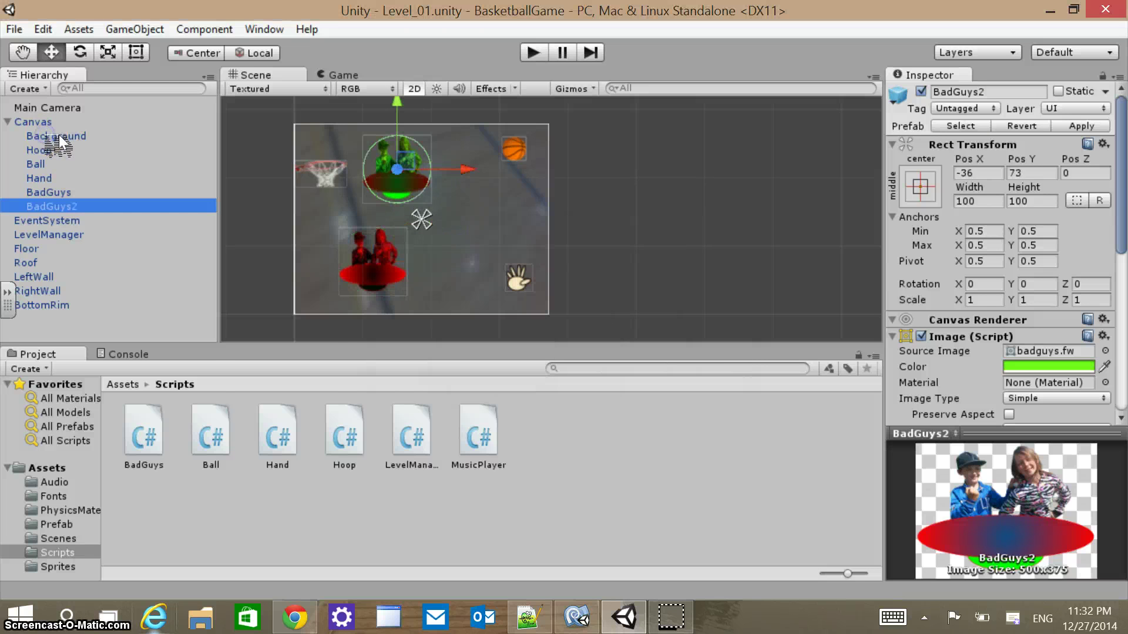
key("Down")
key("Down")
key("Down")
key("Down")
key("Return")
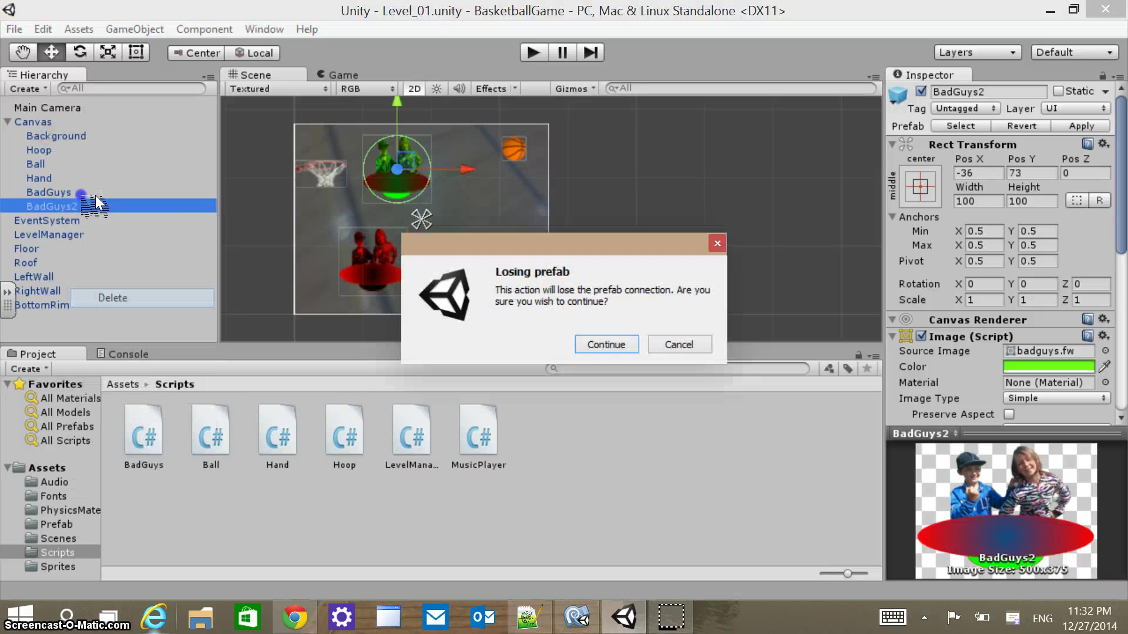
left_click(396, 224)
key("Return")
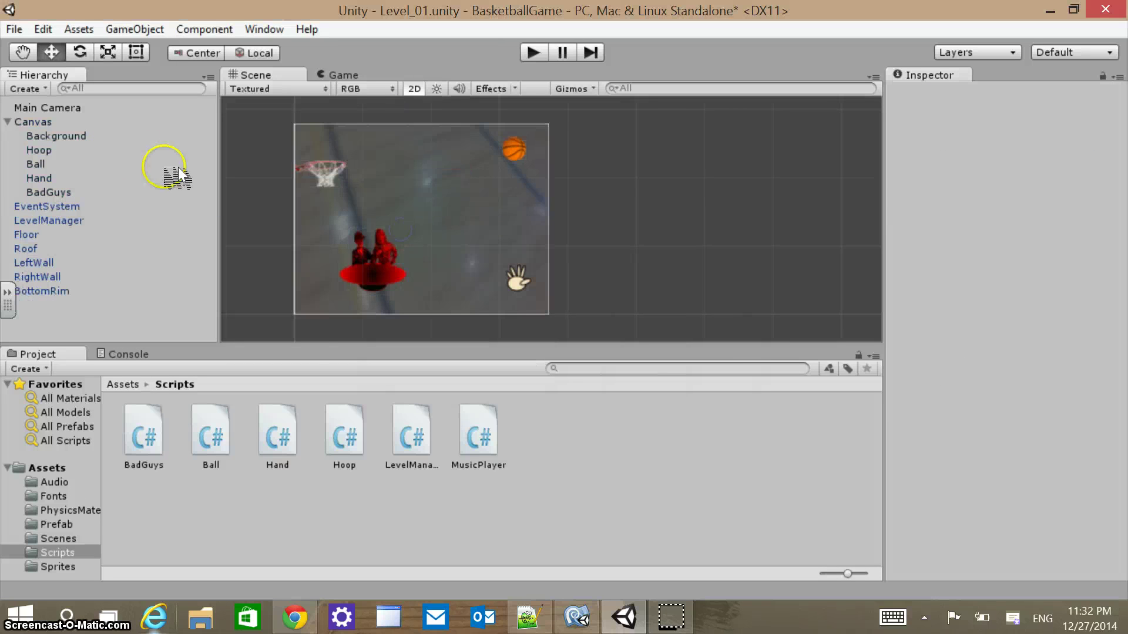
left_click(16, 27)
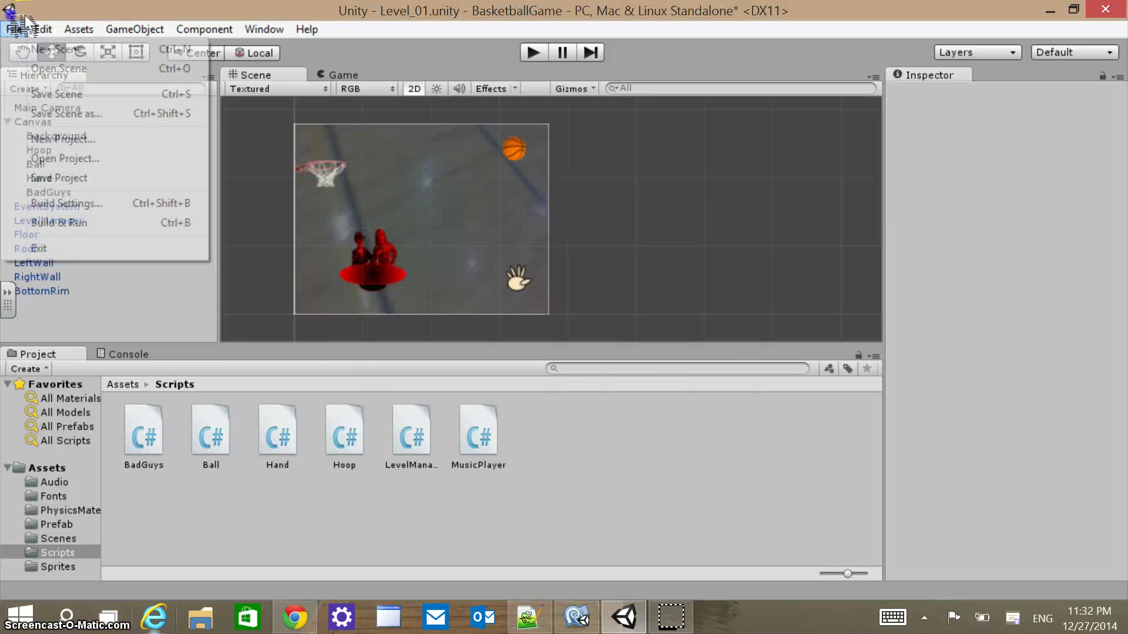
left_click(56, 94)
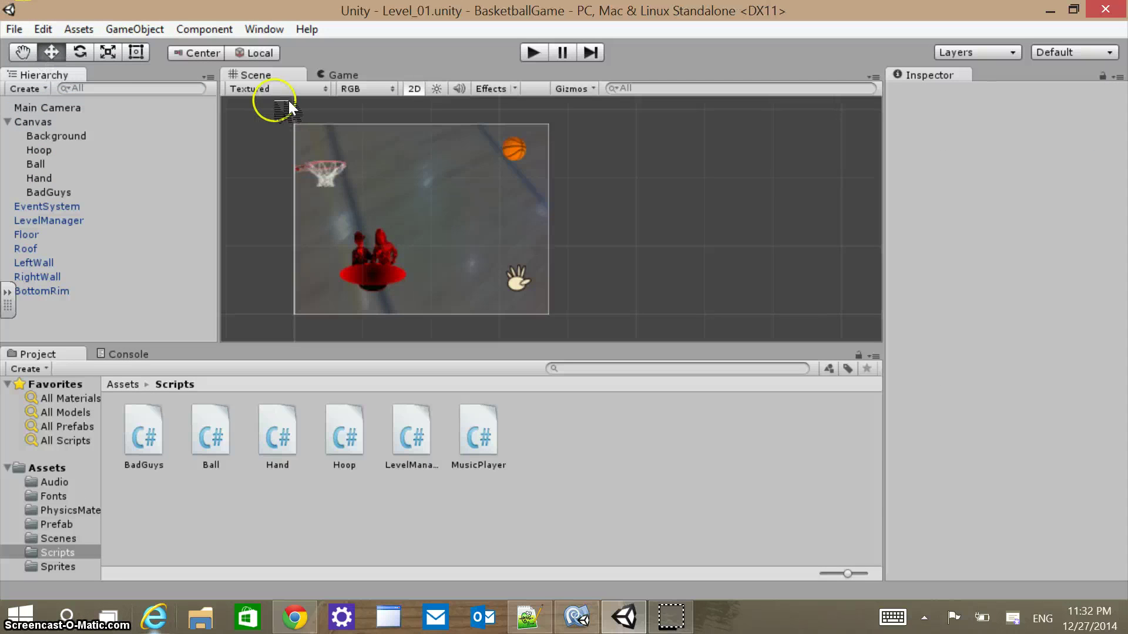
Test-run Level_01, starting the game from the Start Menu and bringing the ball to the hoop, and stop the run.
key("ctrl+p")
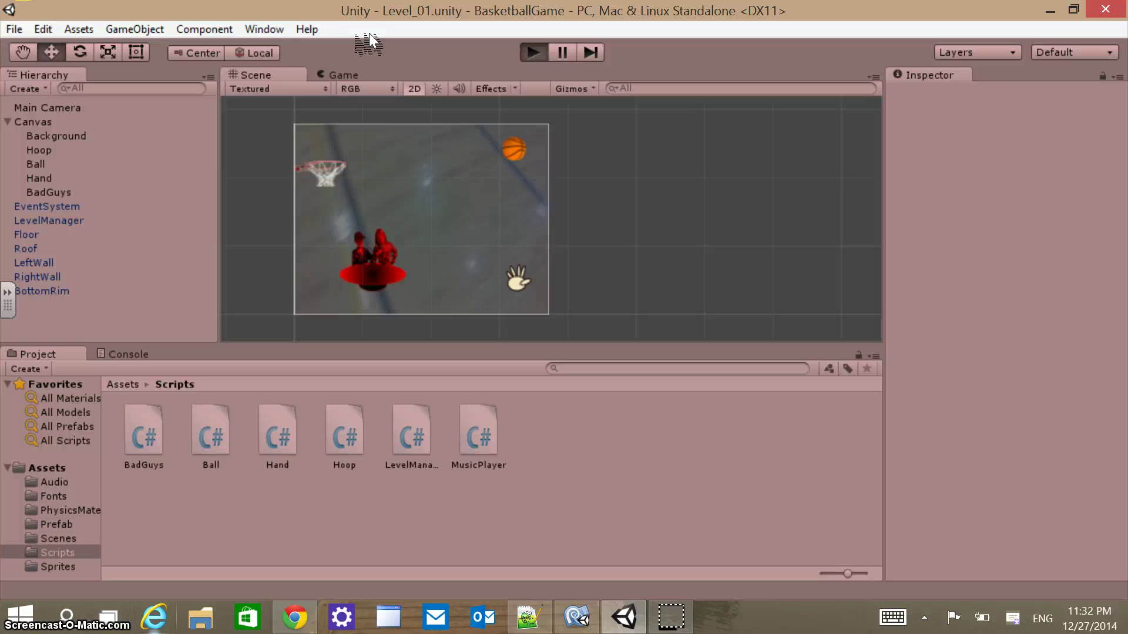
left_click(551, 216)
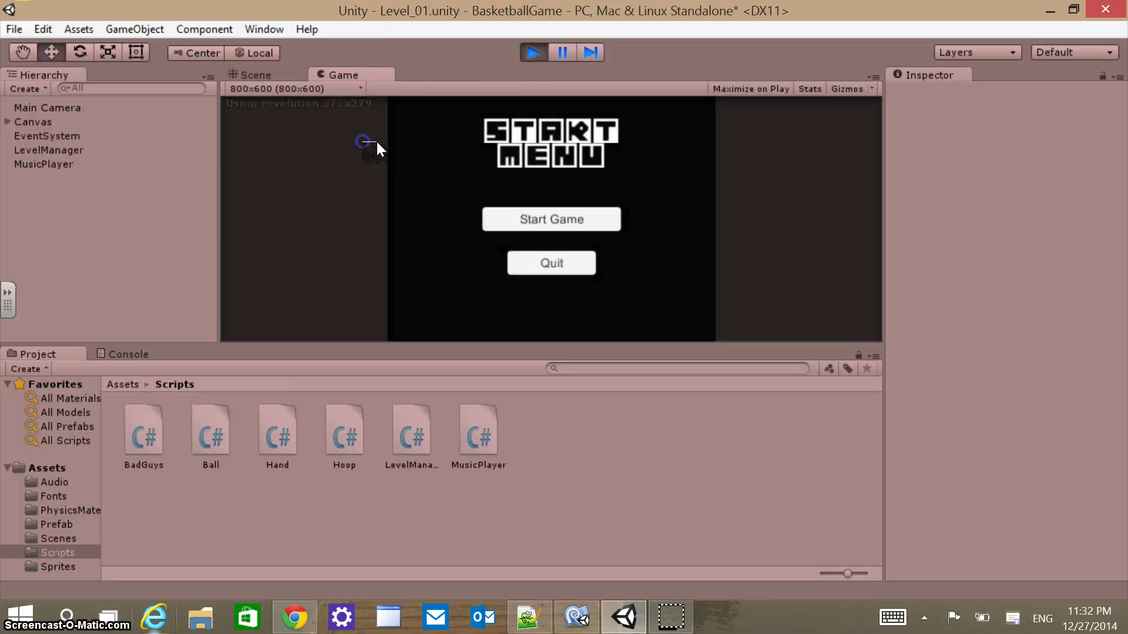
left_click(578, 216)
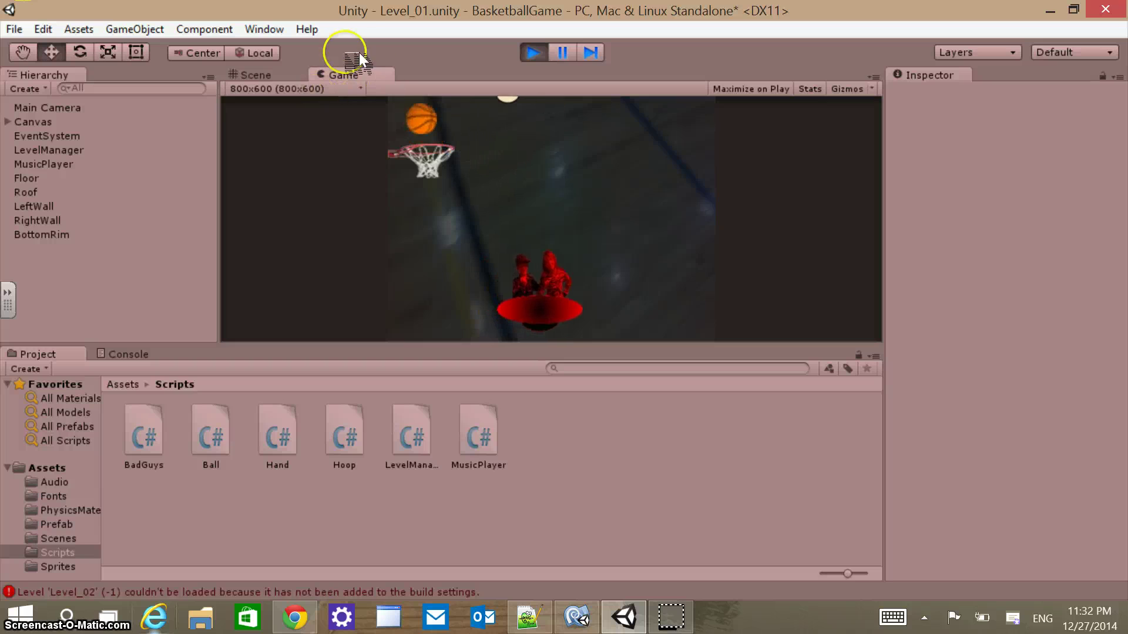
key("ctrl+p")
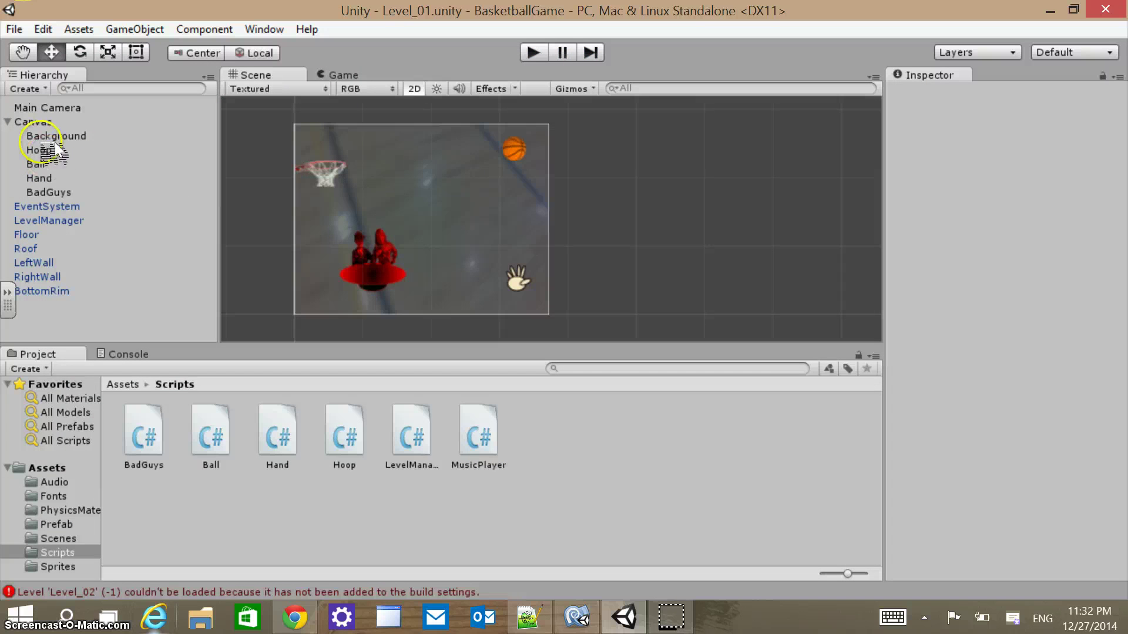
Check the Hoop object's trigger collider, script component and Manager reference, and review the LoadLevel call in its script.
left_click(62, 218)
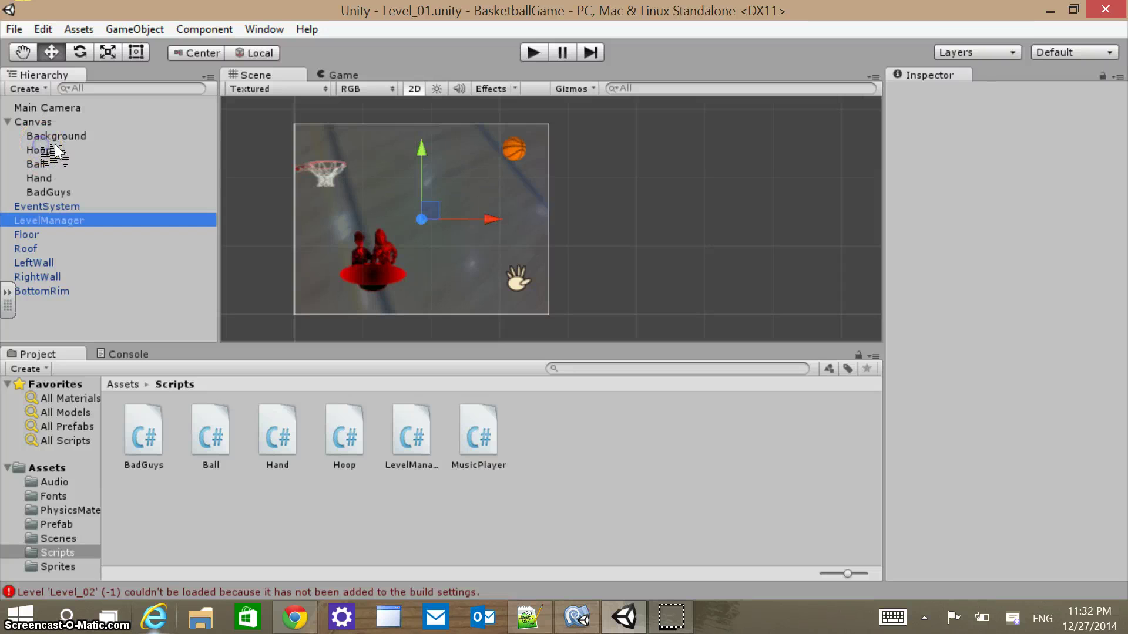
left_click(39, 149)
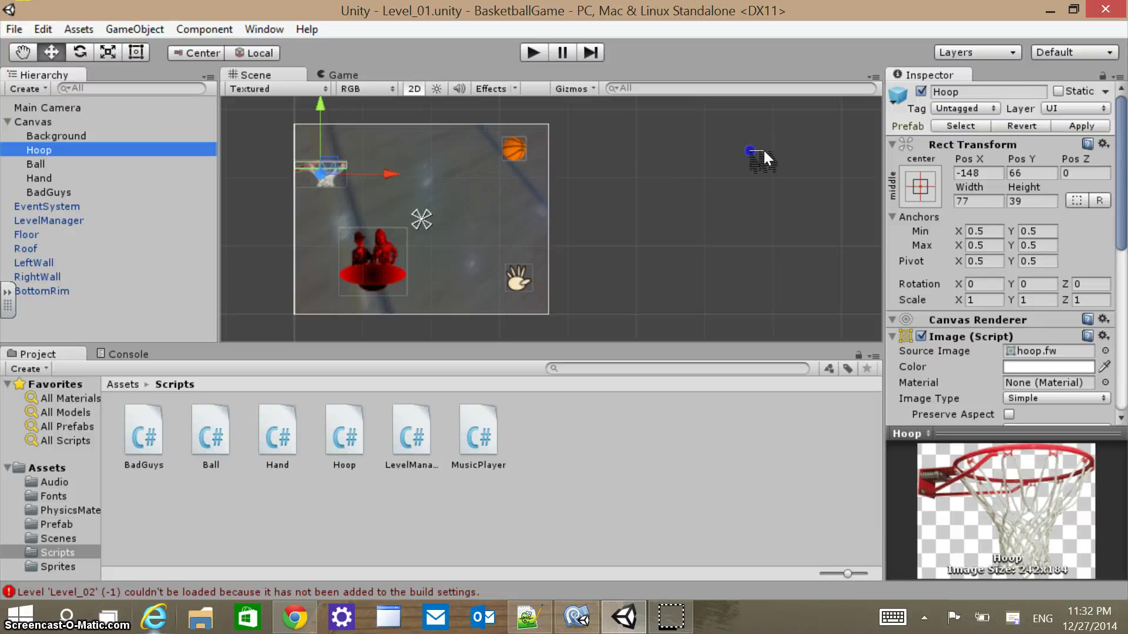
left_click_drag(1122, 226, 1122, 393)
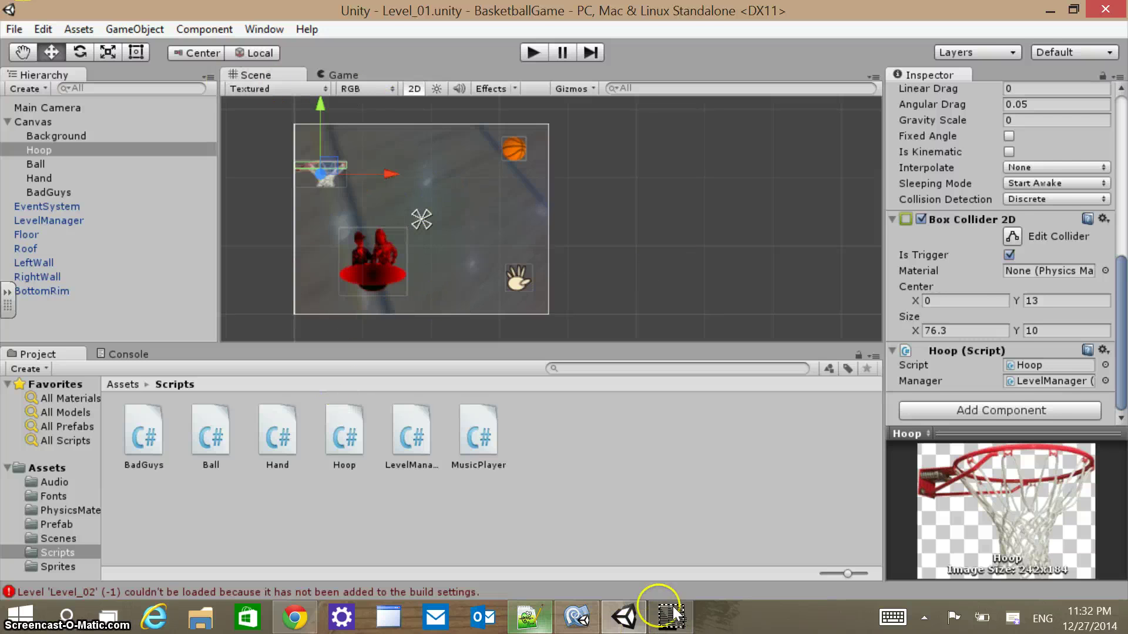
left_click(576, 616)
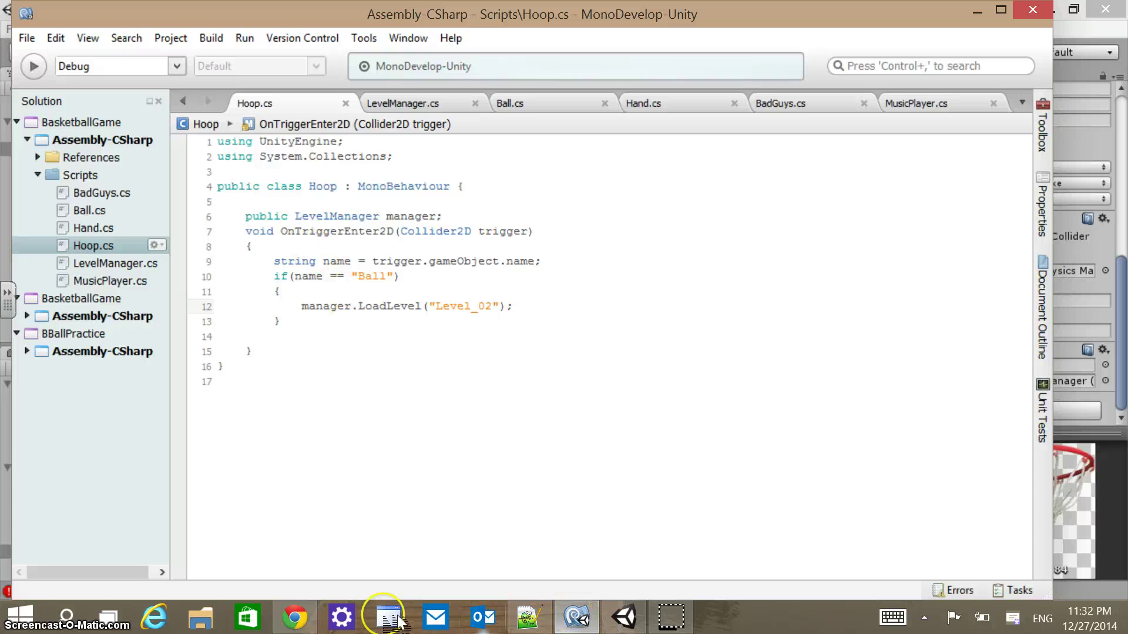
left_click(978, 10)
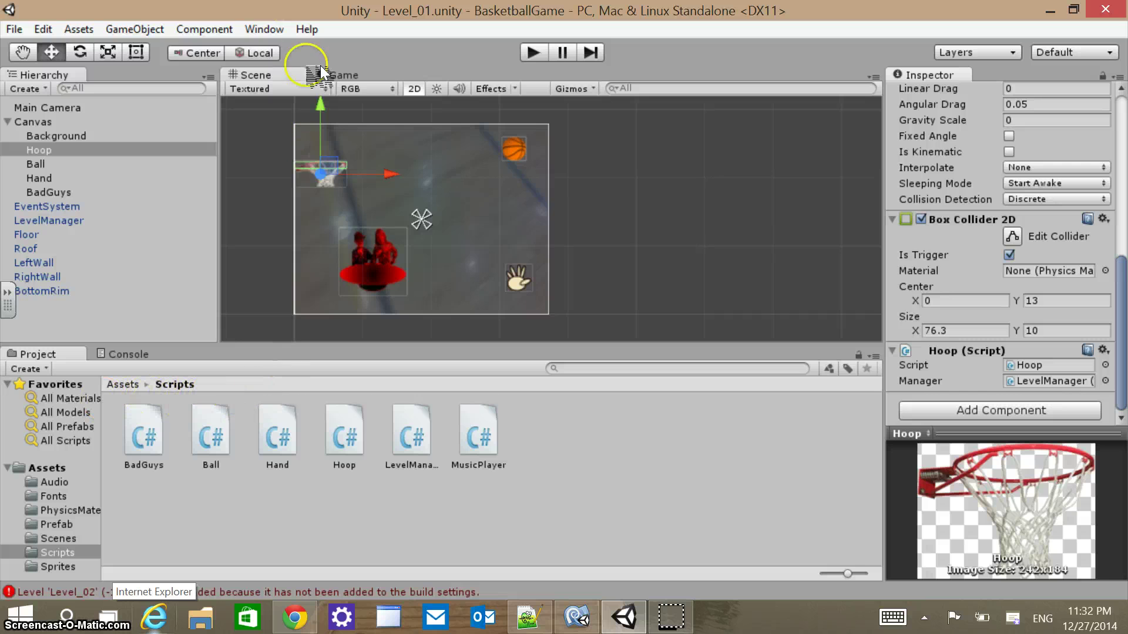
Open the Build Settings and add the Level_02 scene from the Scenes folder to the end of the scenes in the build.
left_click(26, 29)
left_click(41, 203)
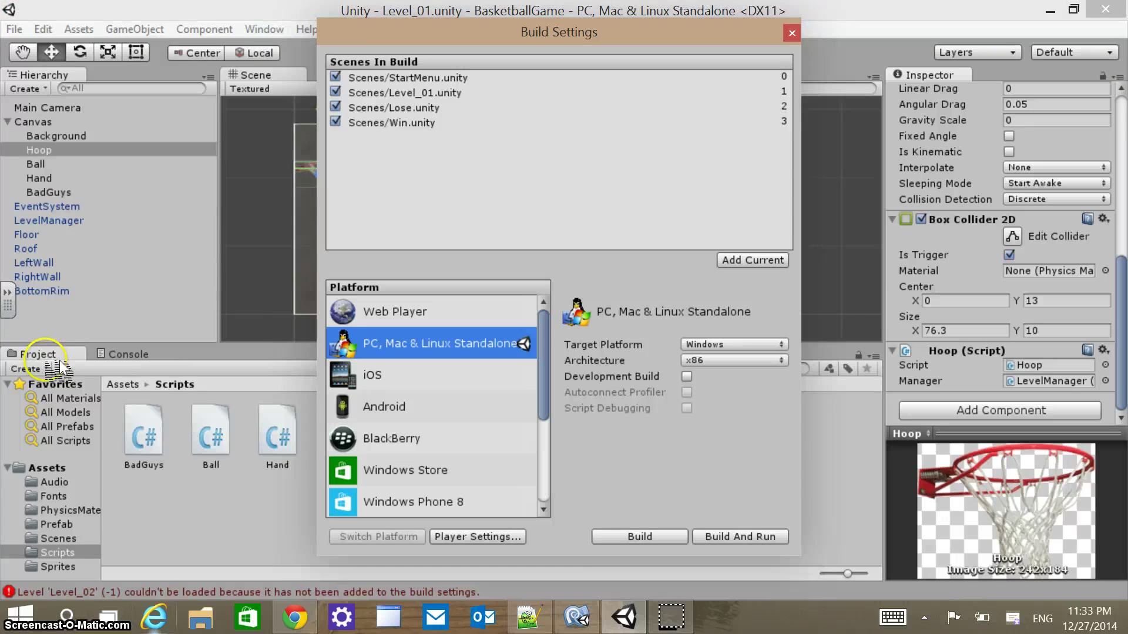
left_click(58, 538)
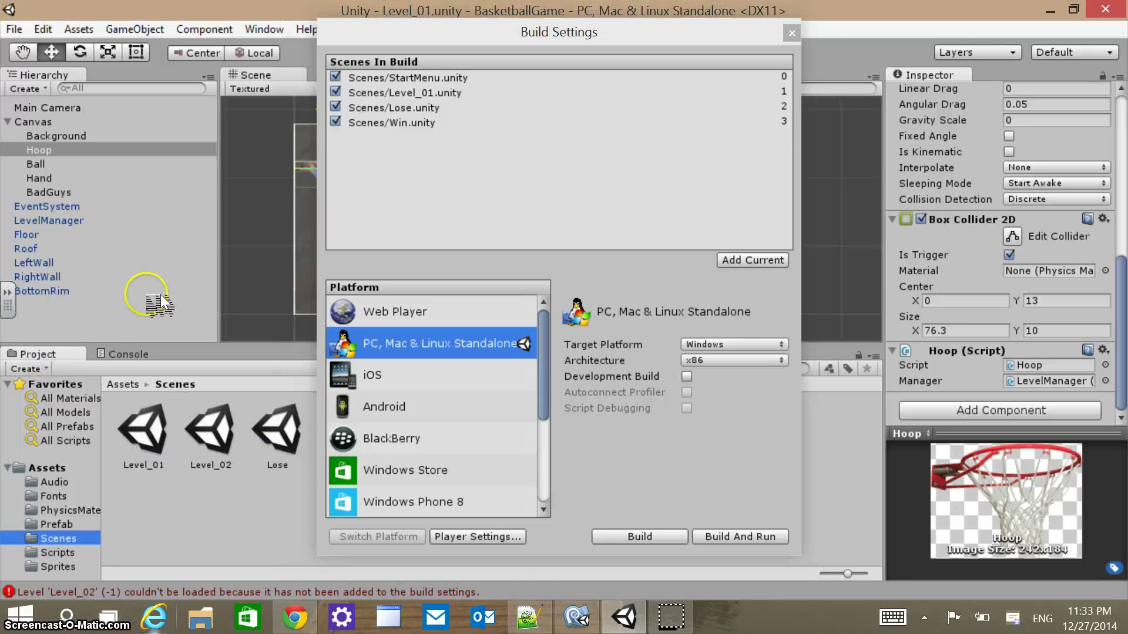
left_click_drag(210, 428, 400, 137)
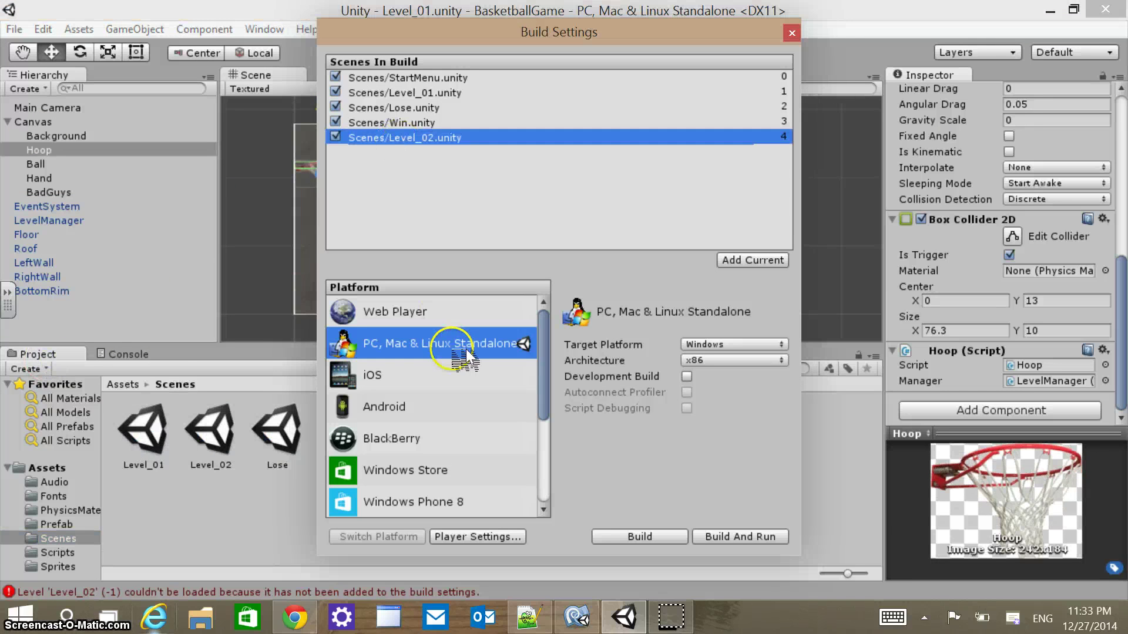
Build the PC standalone game as BasketballGame2 in the Builds folder, and close the Builds window and the Build Settings.
left_click(640, 537)
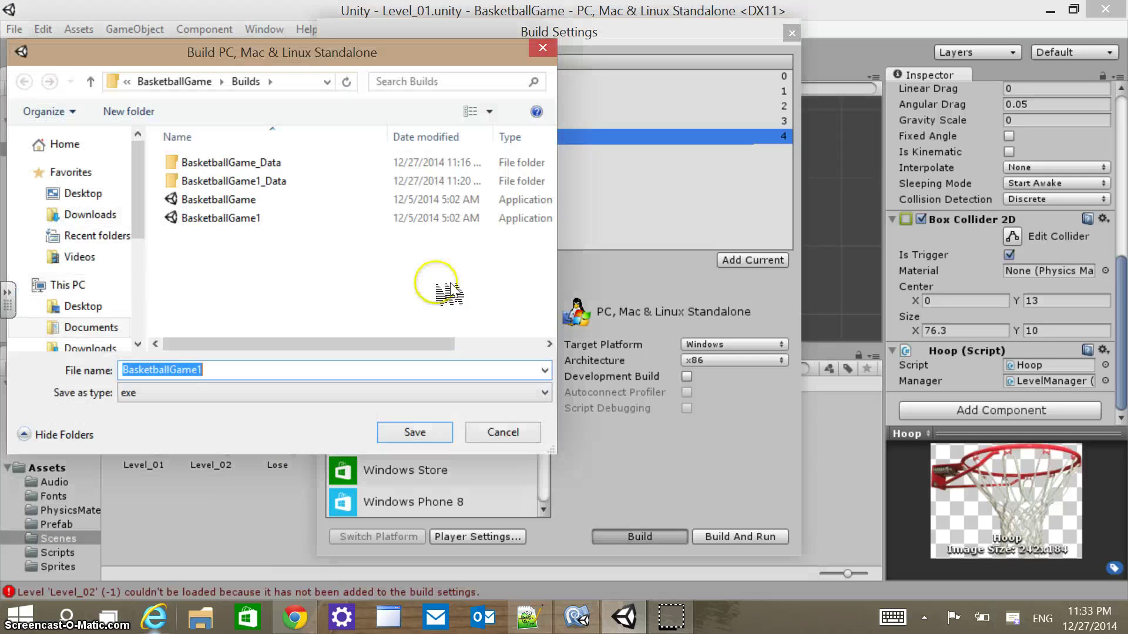
left_click(179, 245)
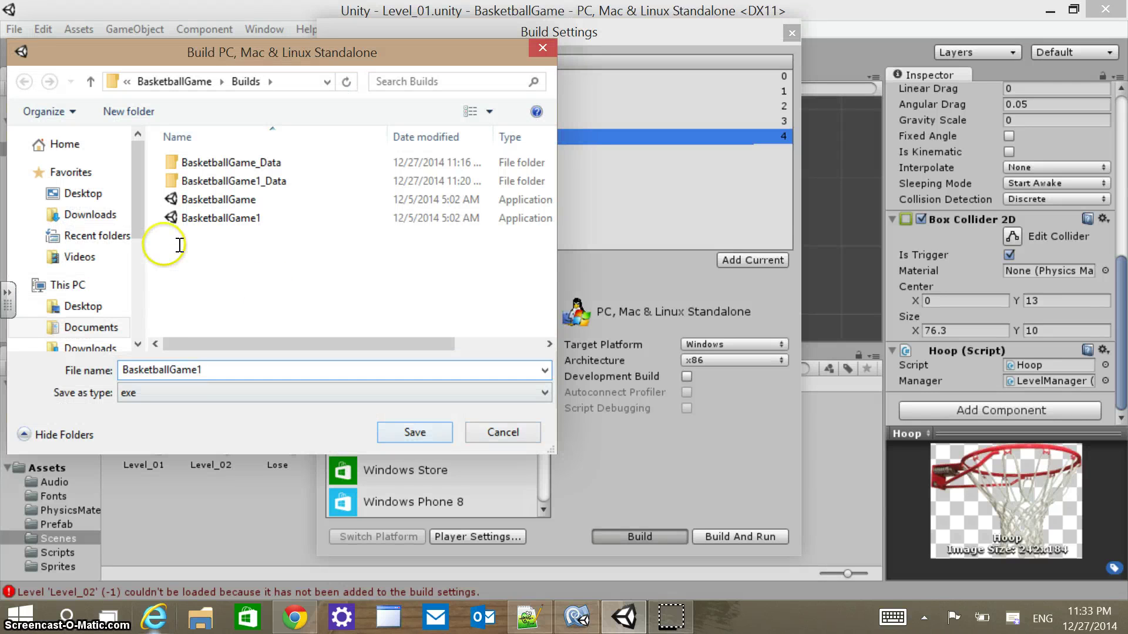
key("BackSpace")
type("2")
key("Return")
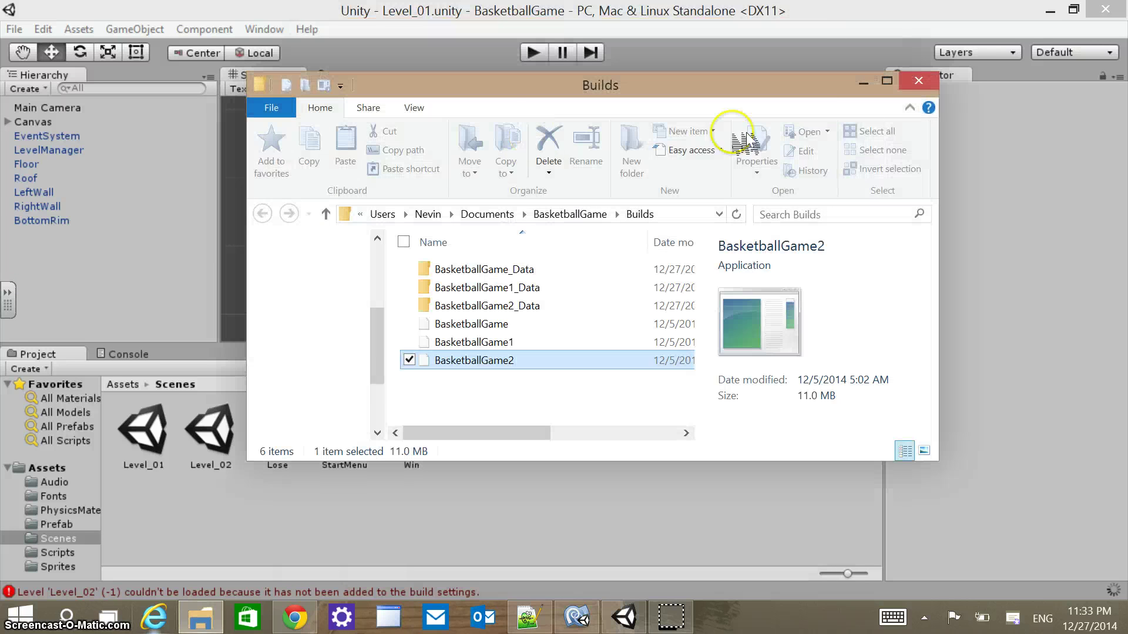
left_click(925, 83)
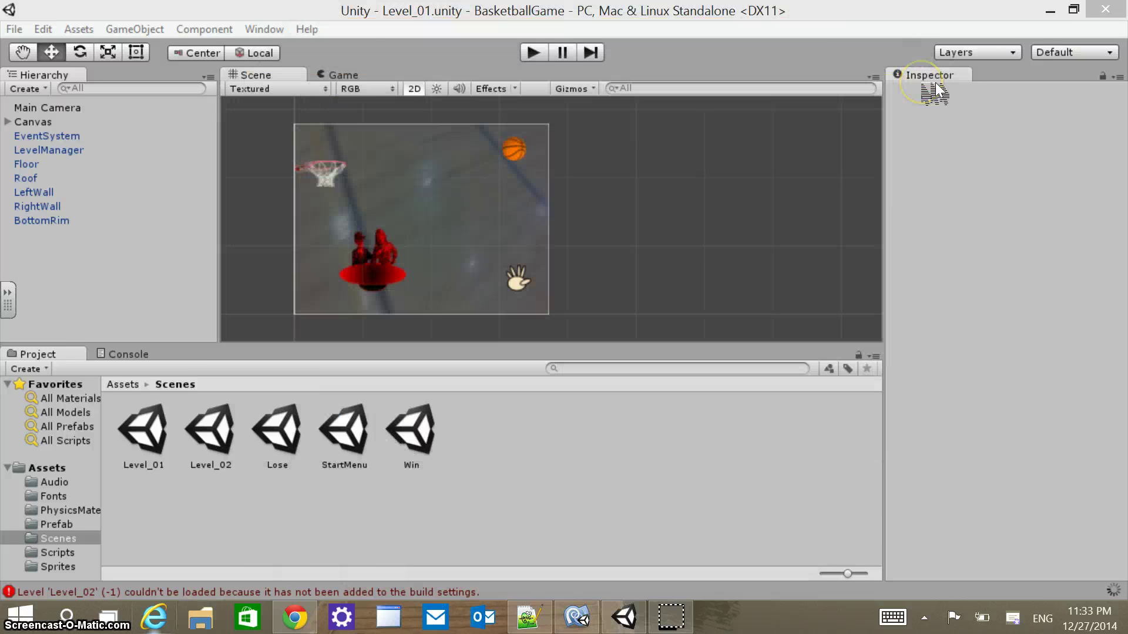
left_click(359, 34)
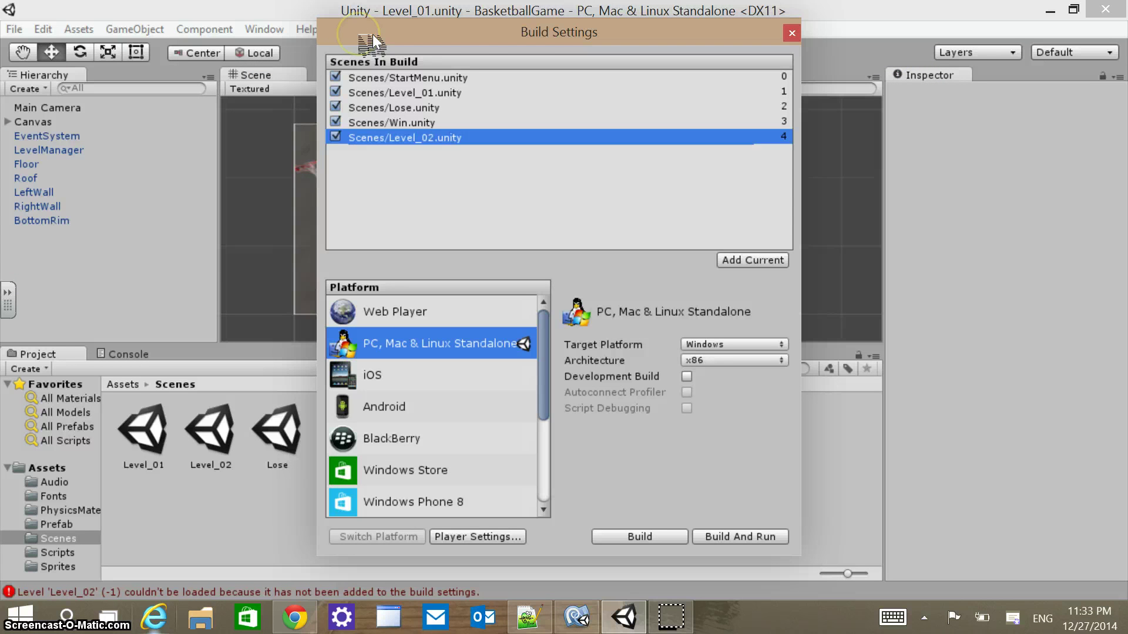
left_click(792, 33)
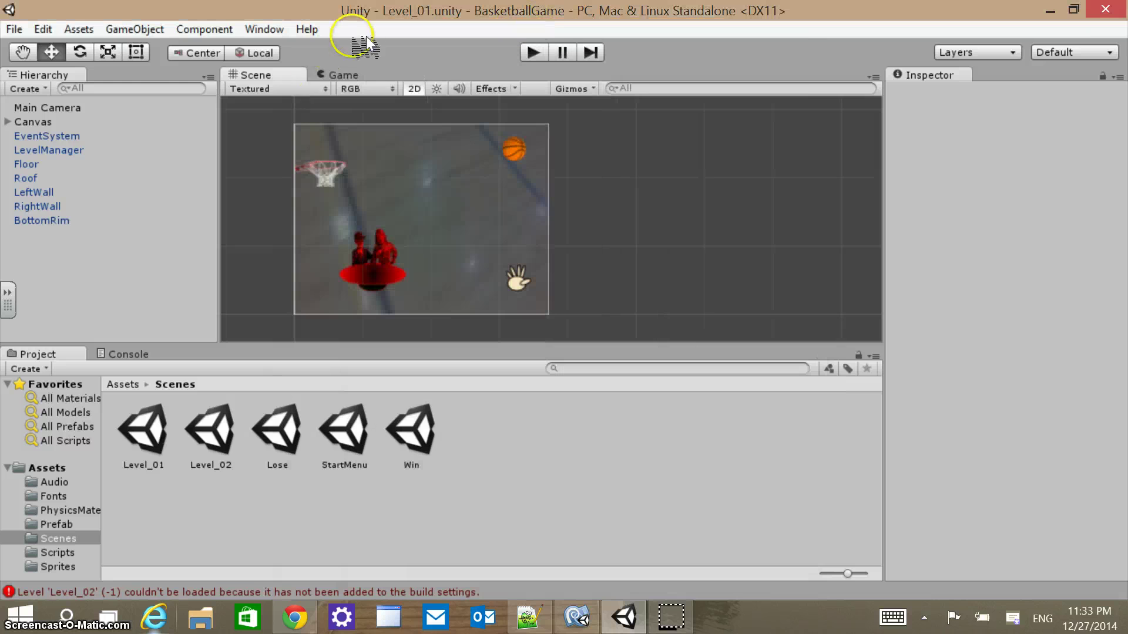
Test-run the game from Level_01, playing again after a loss, stop the run and show the top-level Assets folder.
key("ctrl+p")
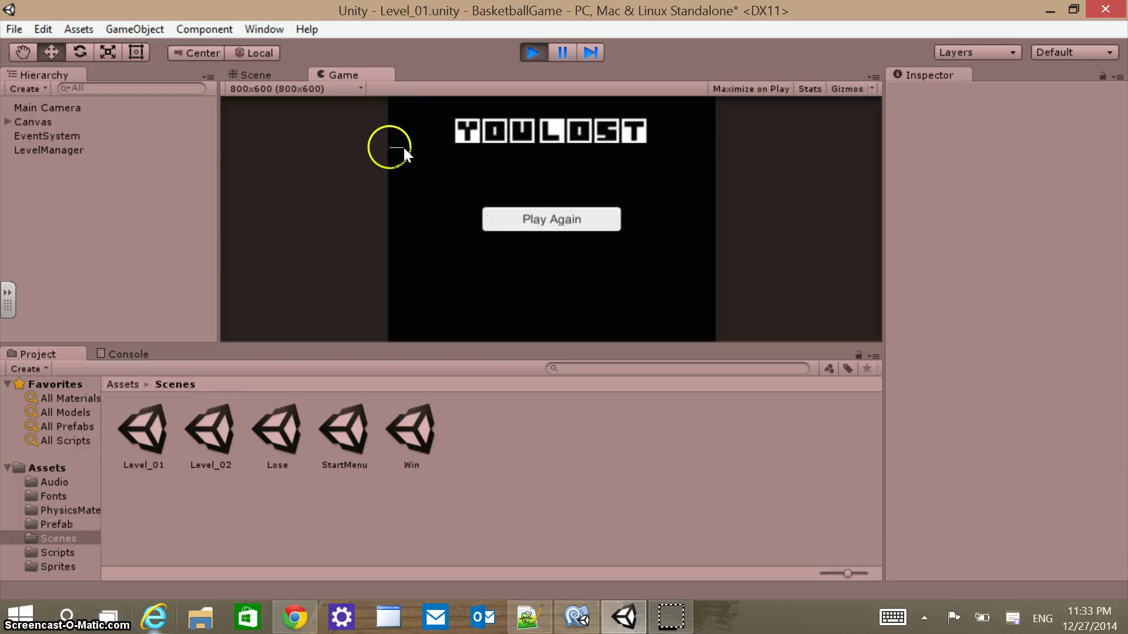
left_click(584, 220)
left_click(583, 220)
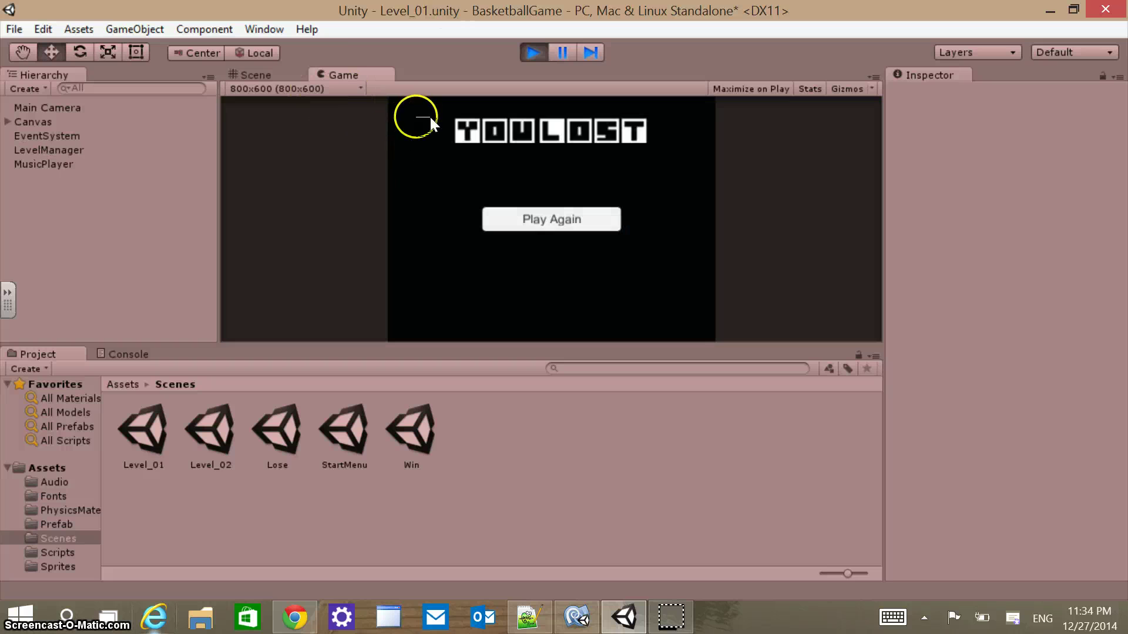
key("ctrl+p")
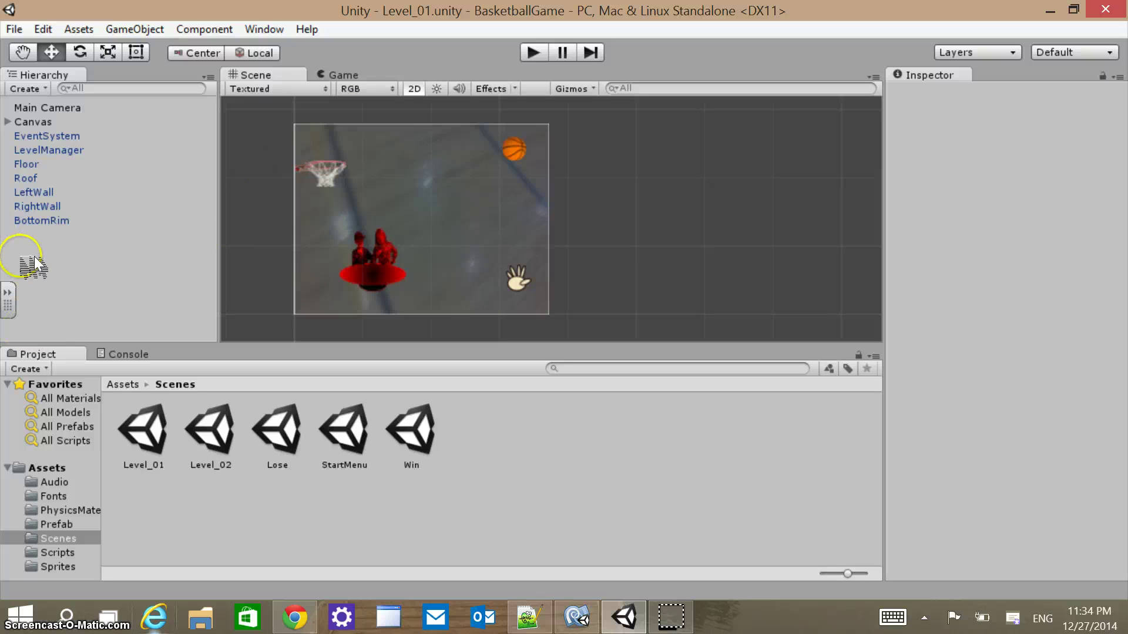
left_click(50, 468)
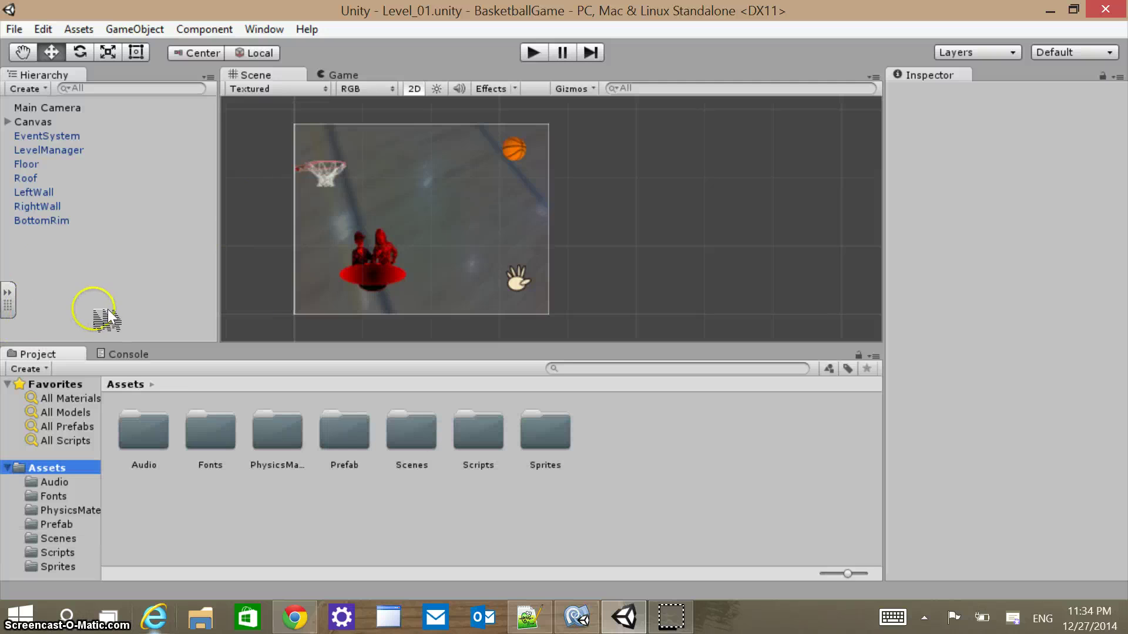